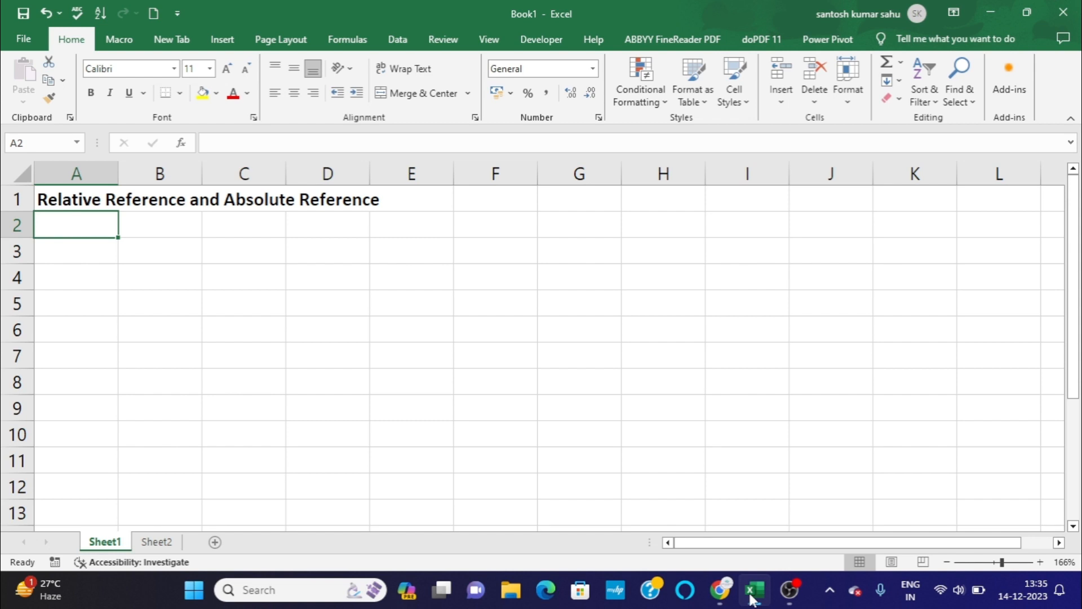
Enter the value 2 in cell B4 and the value 7 in cell D3.
click(189, 271)
text(2)
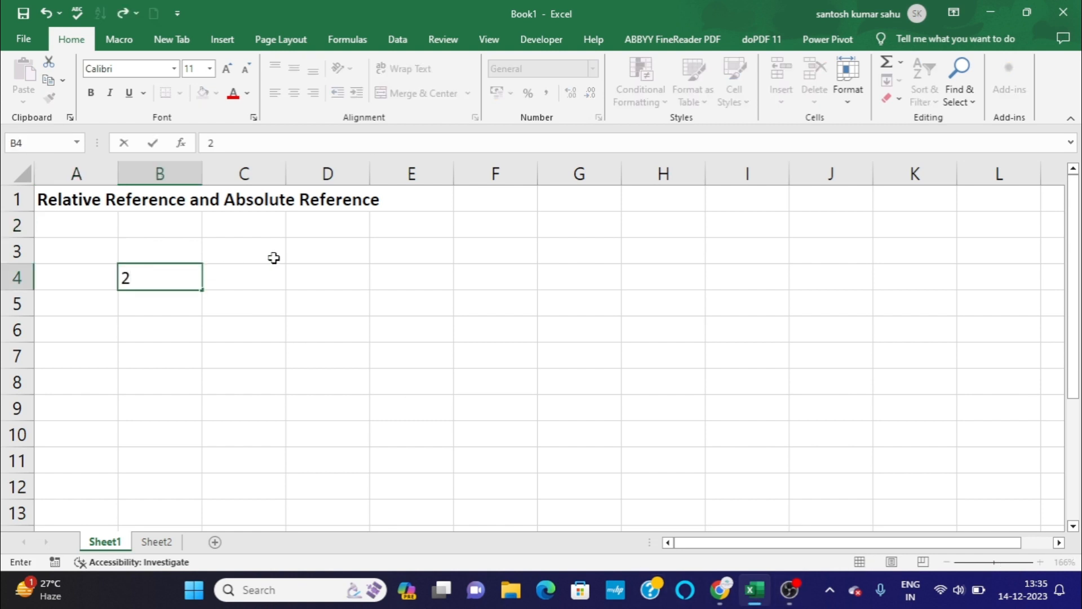
click(300, 253)
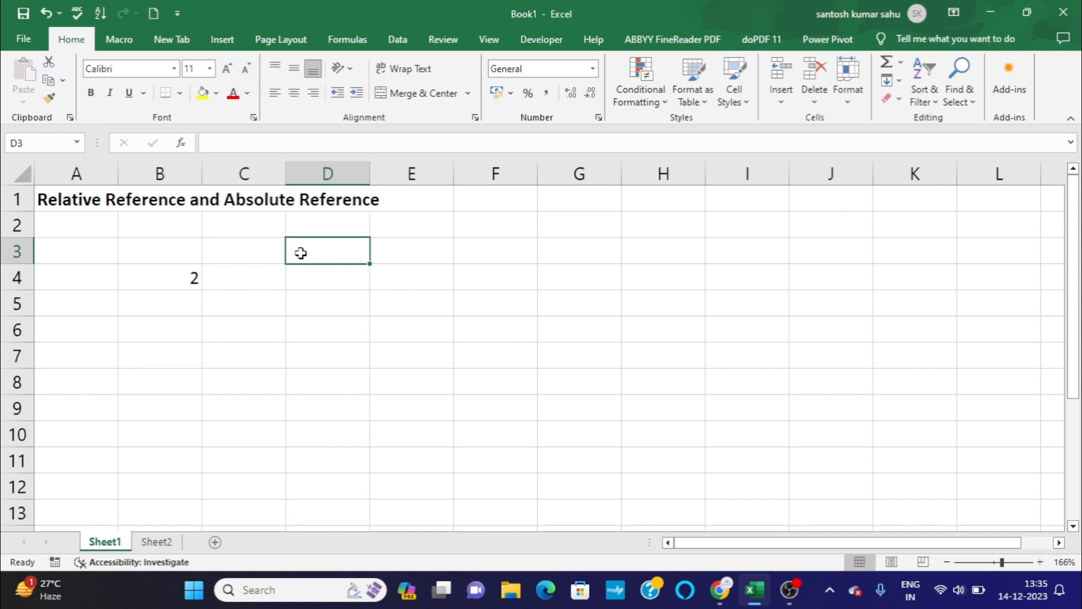
text(7)
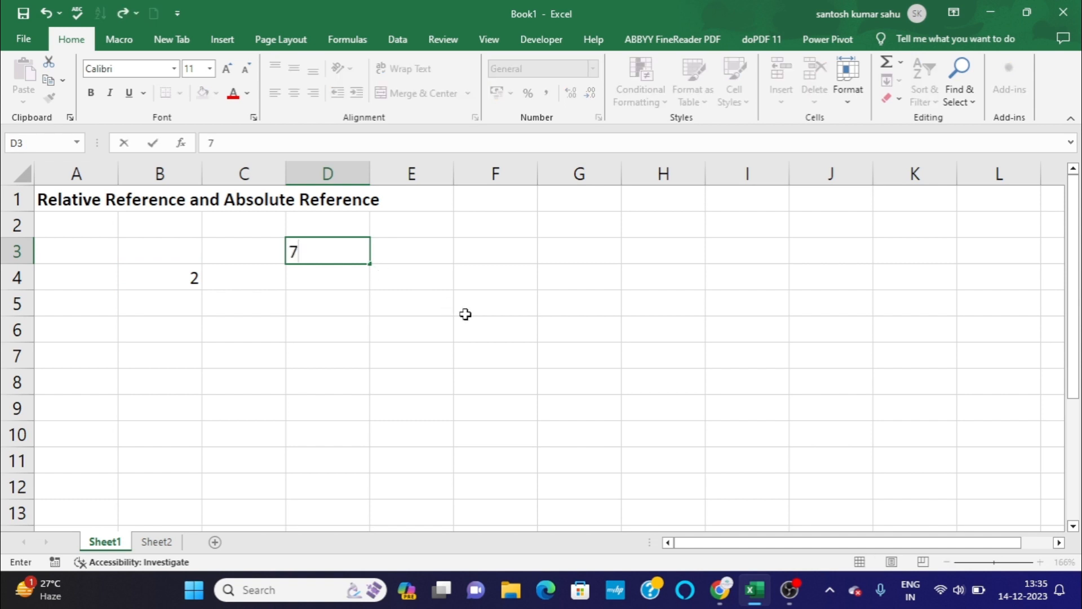
Enter the formula =2+7 with typed-in constants in cell F5.
click(473, 306)
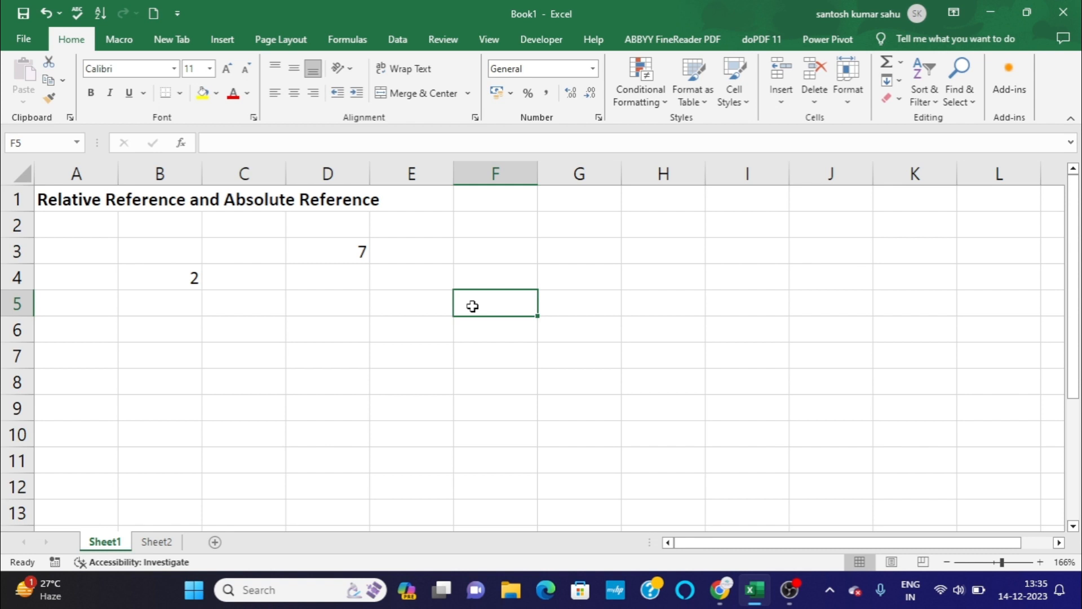
text(=)
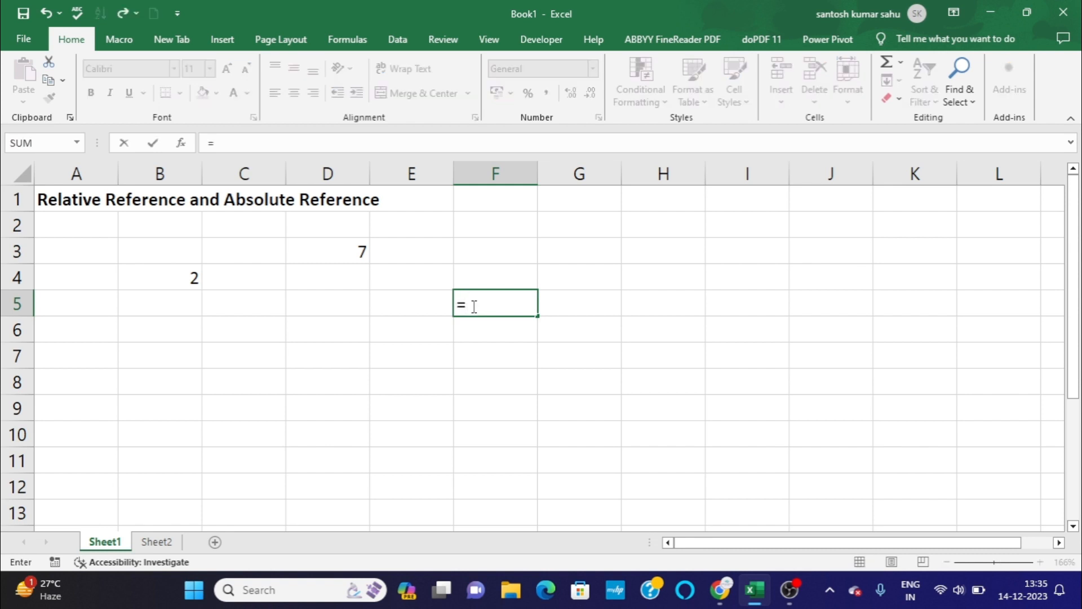
text(2+7)
key(Return)
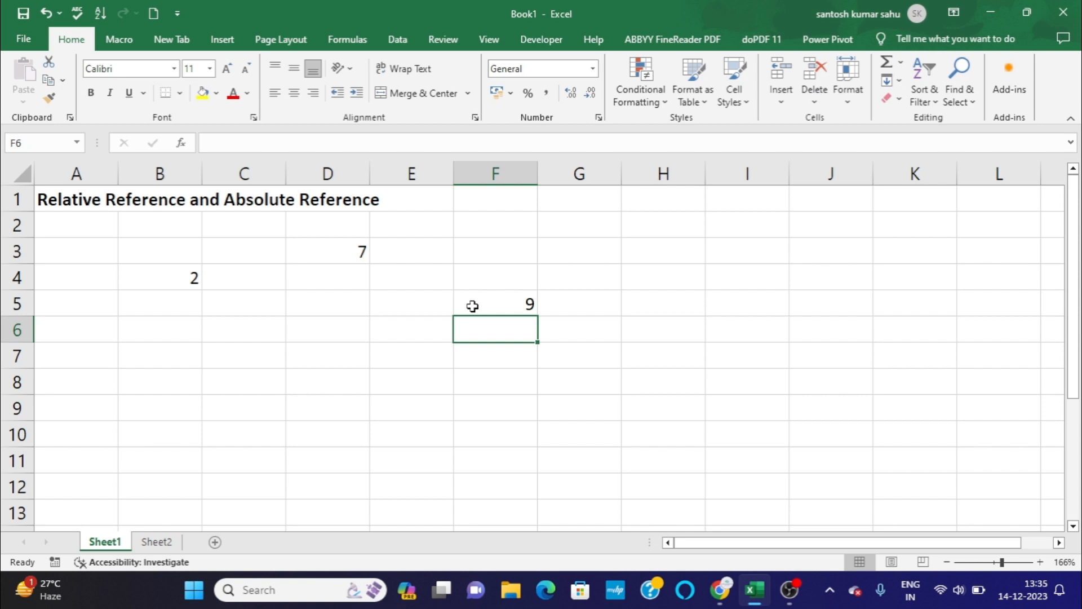
Examine the formula in F5 and compare it with the input values in D3 and B4.
click(472, 306)
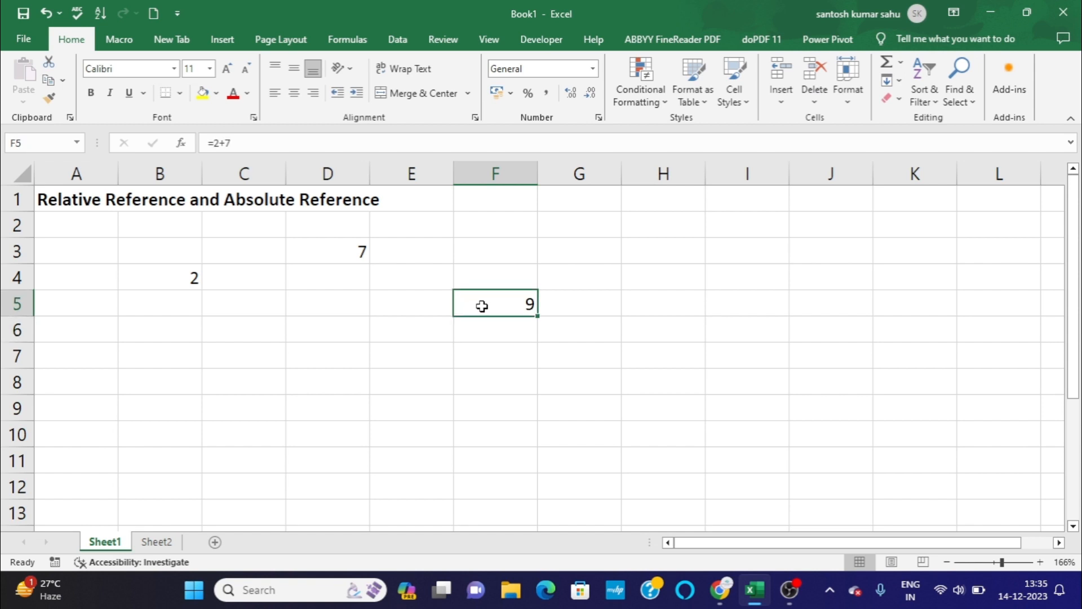
double_click(488, 305)
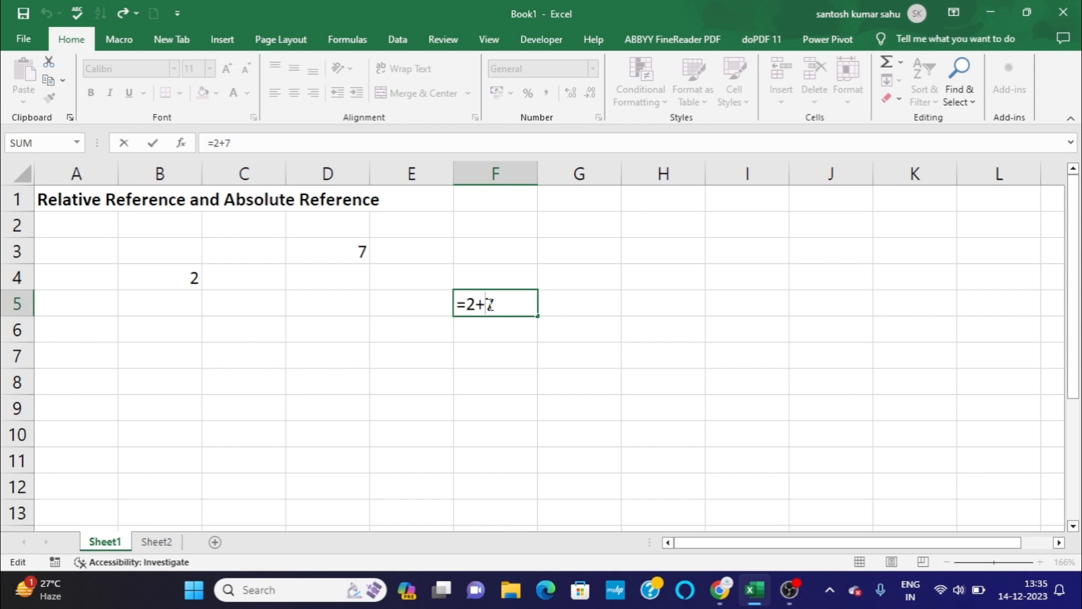
key(Return)
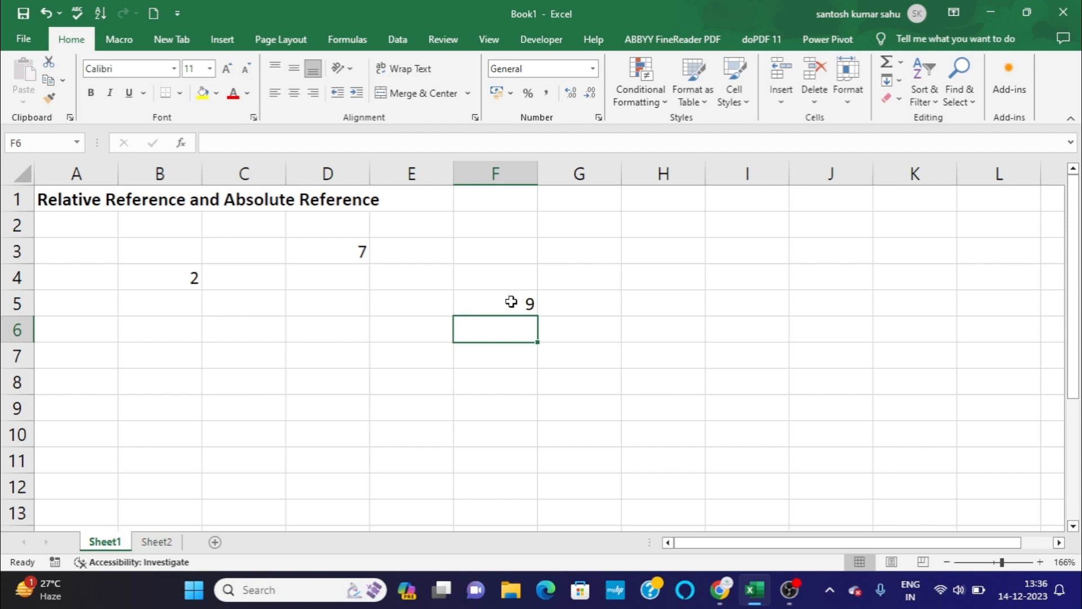
click(504, 304)
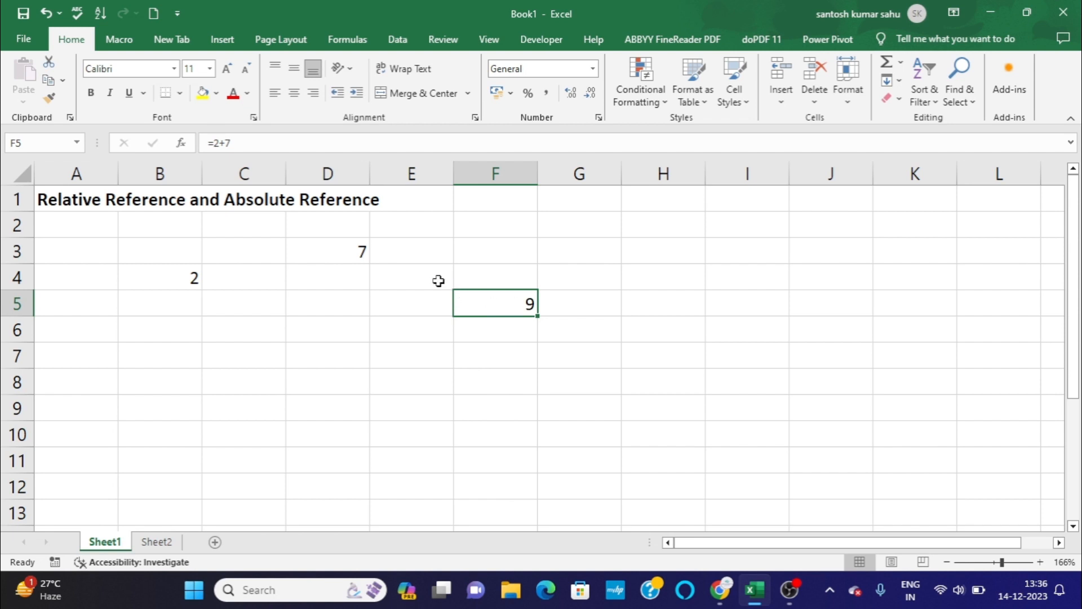
click(310, 241)
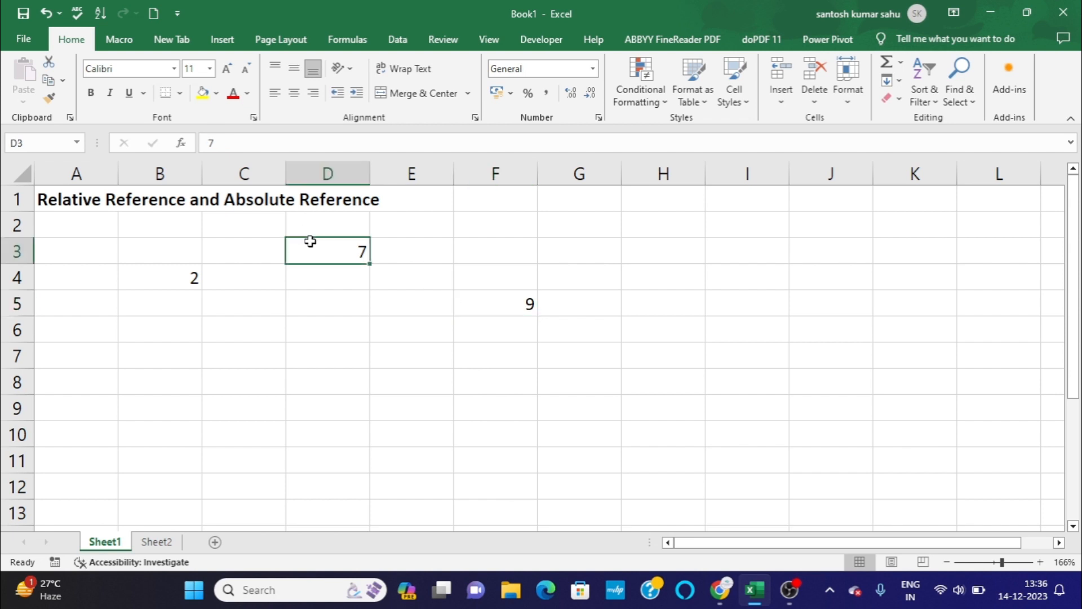
click(184, 279)
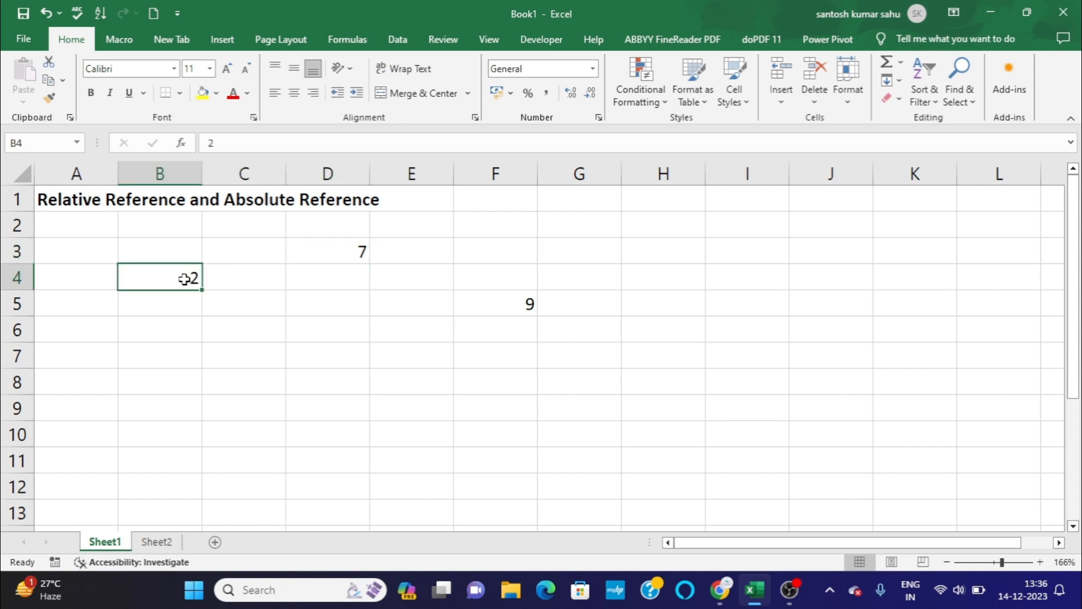
Add the two input cells by reference in cell H5 with the formula =B4+D3.
click(647, 300)
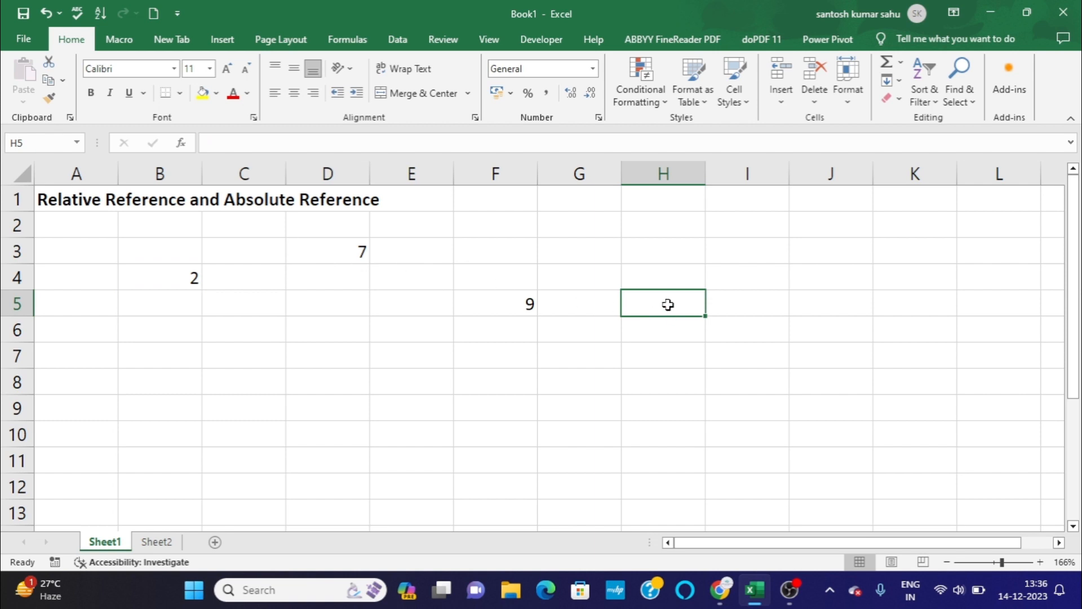
text(=)
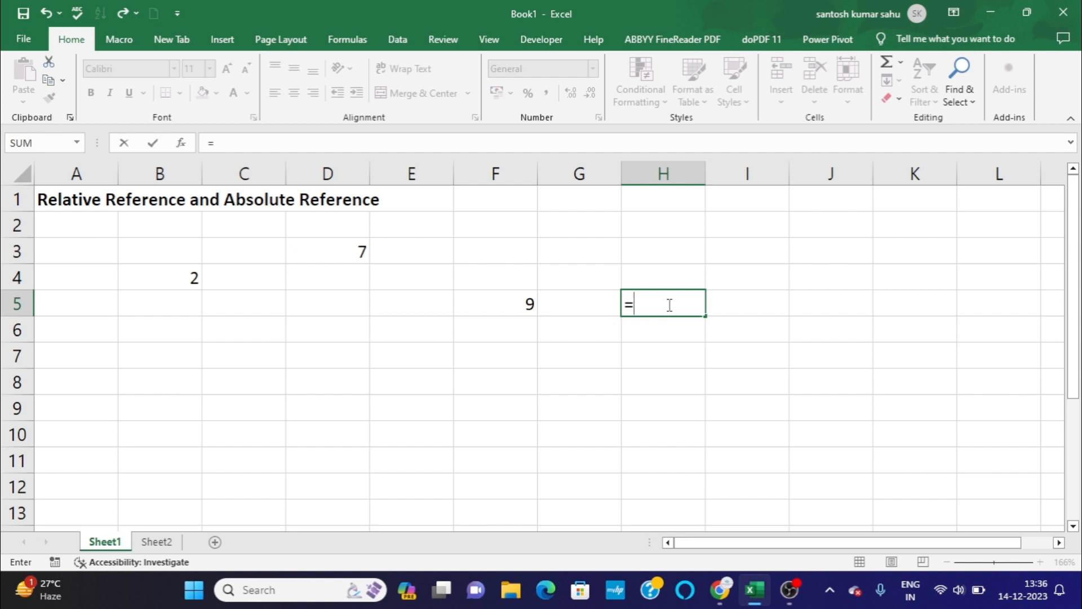
click(184, 274)
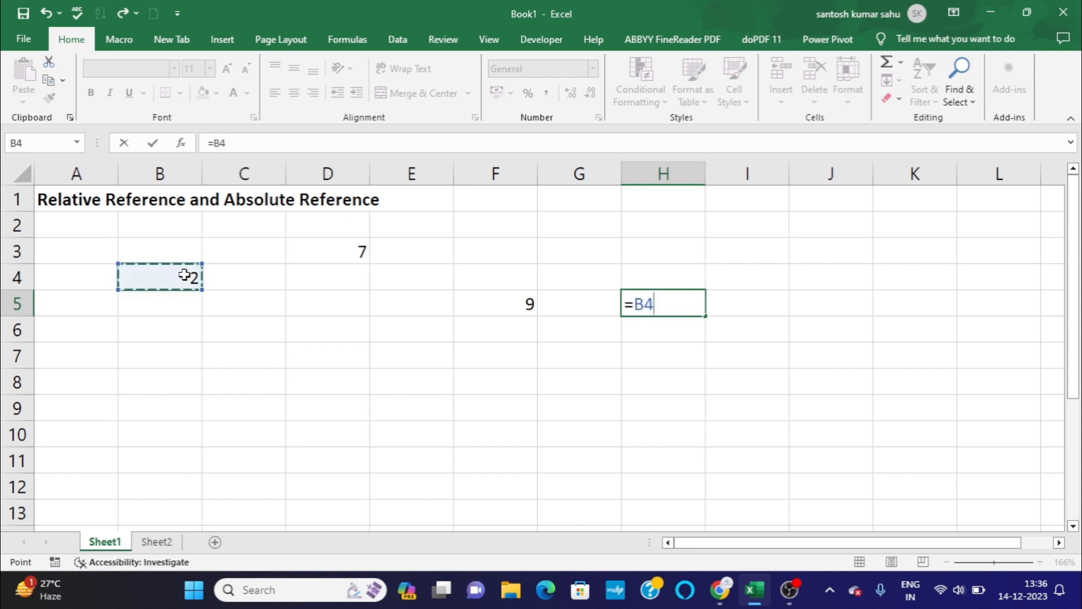
text(+)
click(309, 253)
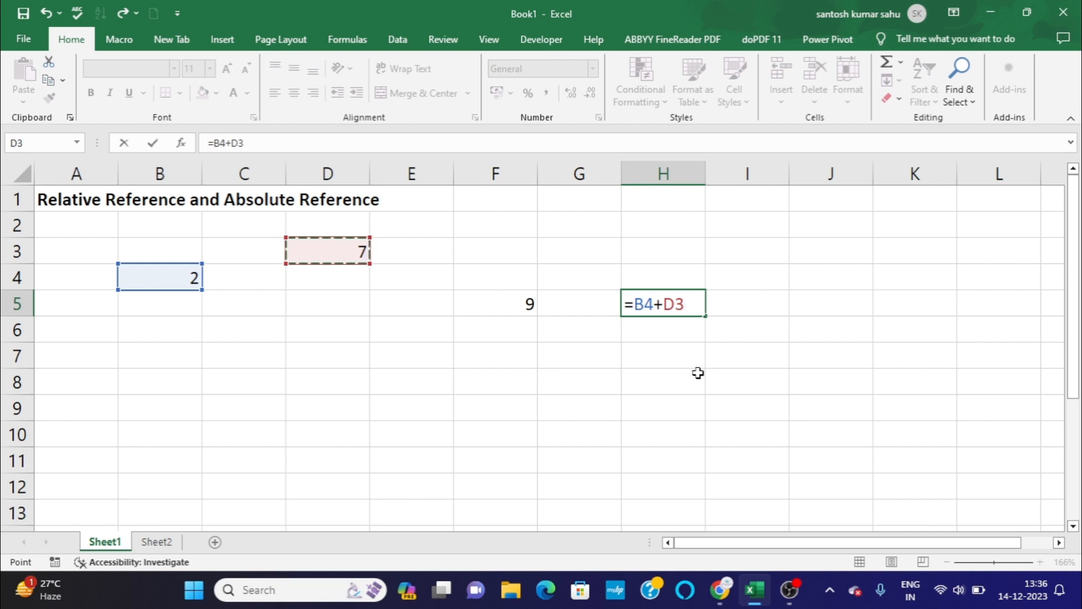
key(Return)
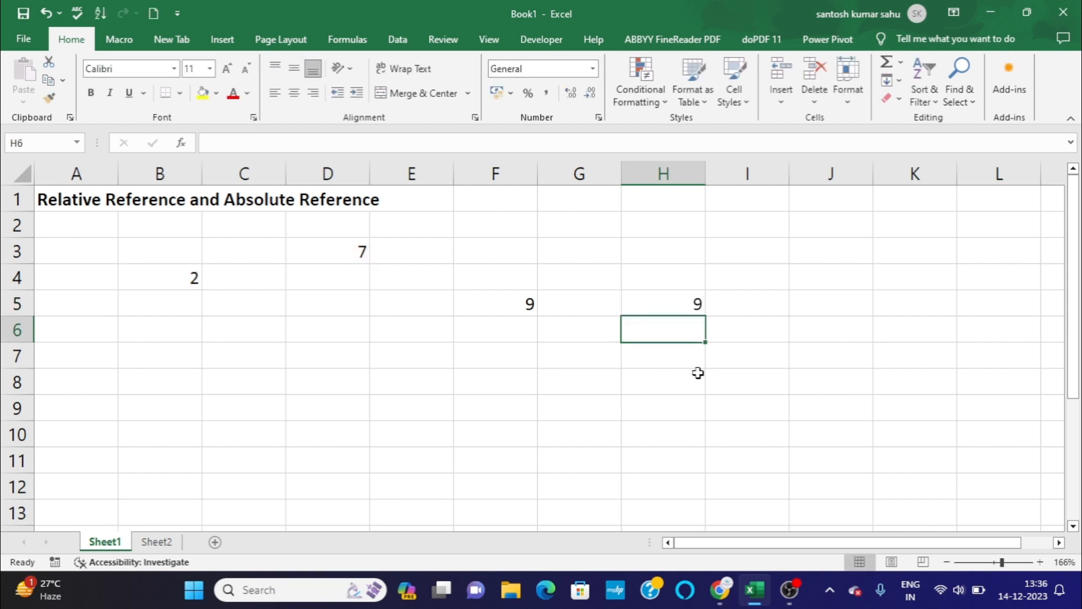
Compare the constant formula in F5 with the cell-reference formula in H5 and check which cells H5 refers to.
click(479, 306)
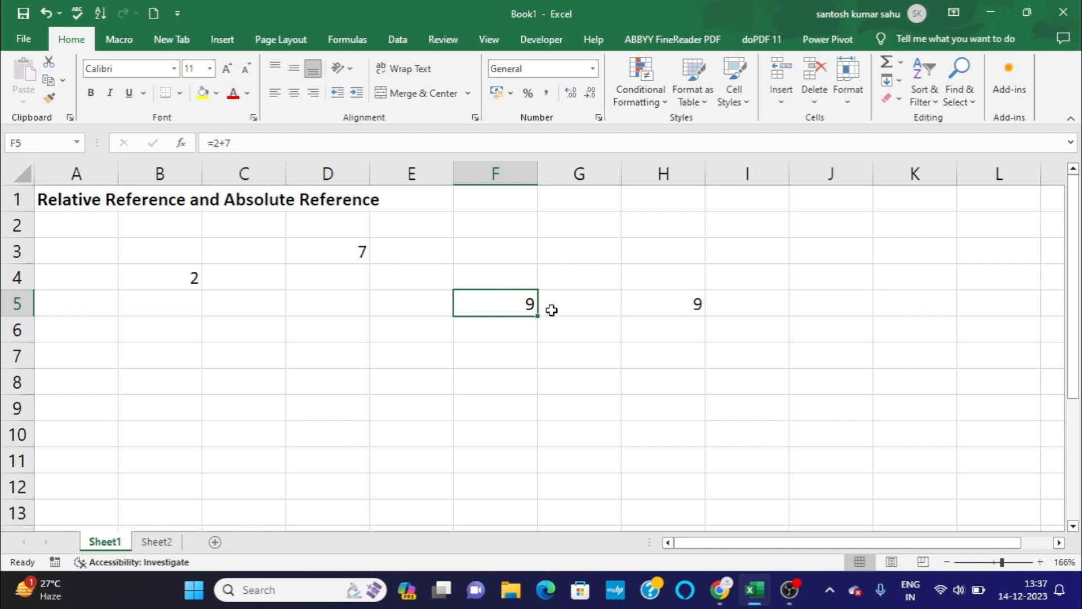
click(672, 302)
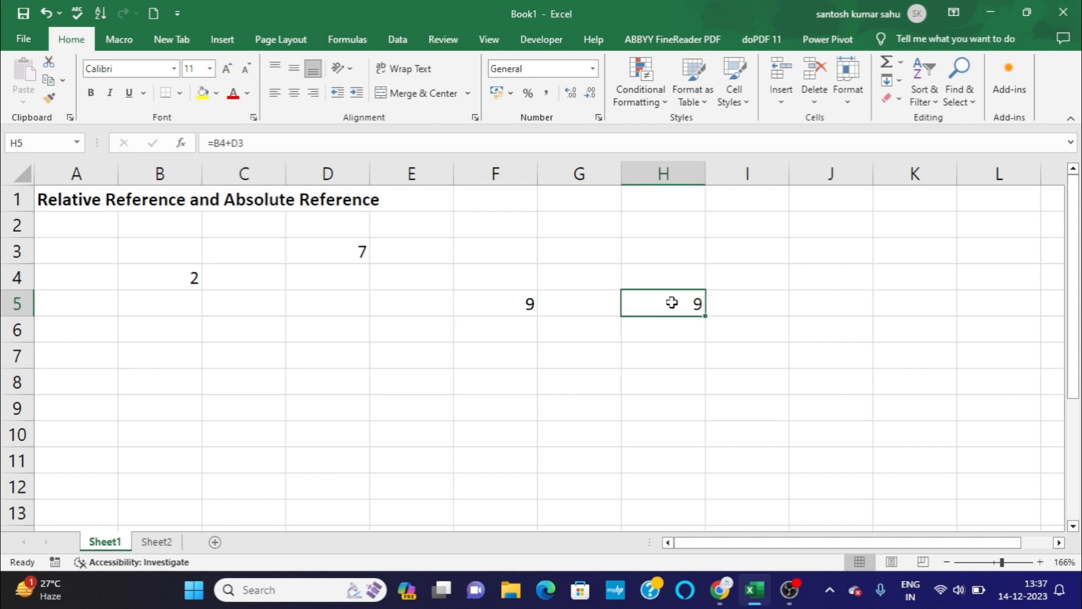
double_click(672, 302)
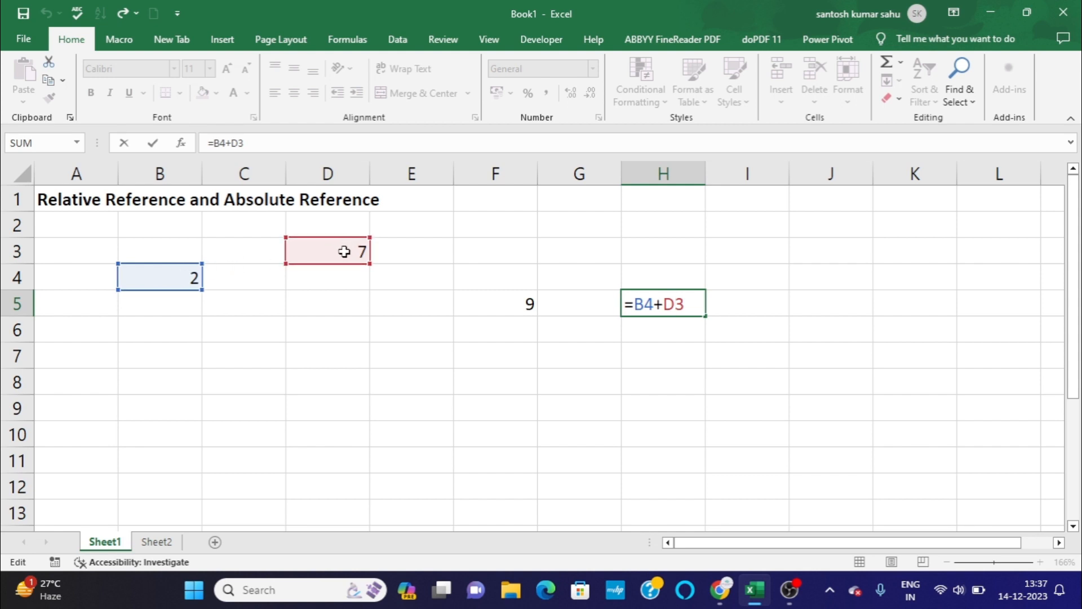
click(675, 304)
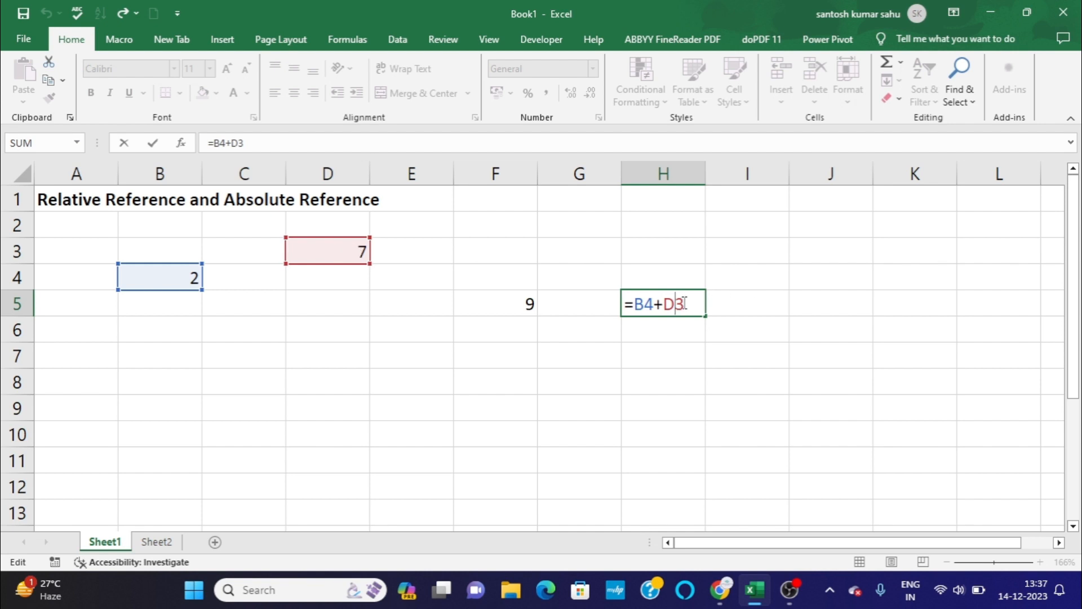
Change the value in D3 to 5 and check the formula cell H5.
click(353, 252)
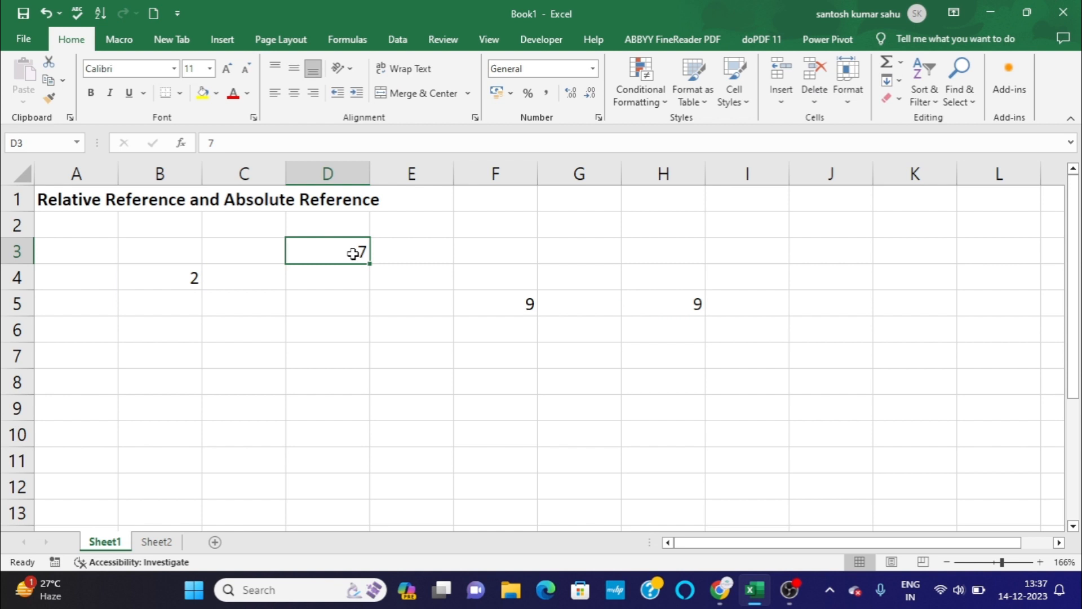
key(BackSpace)
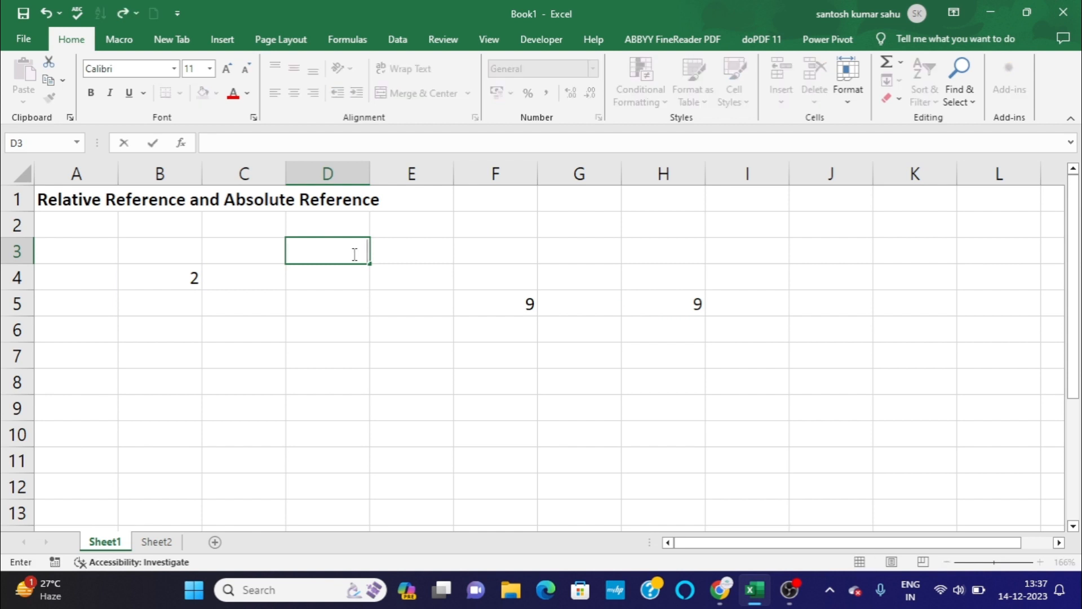
text(5)
key(Return)
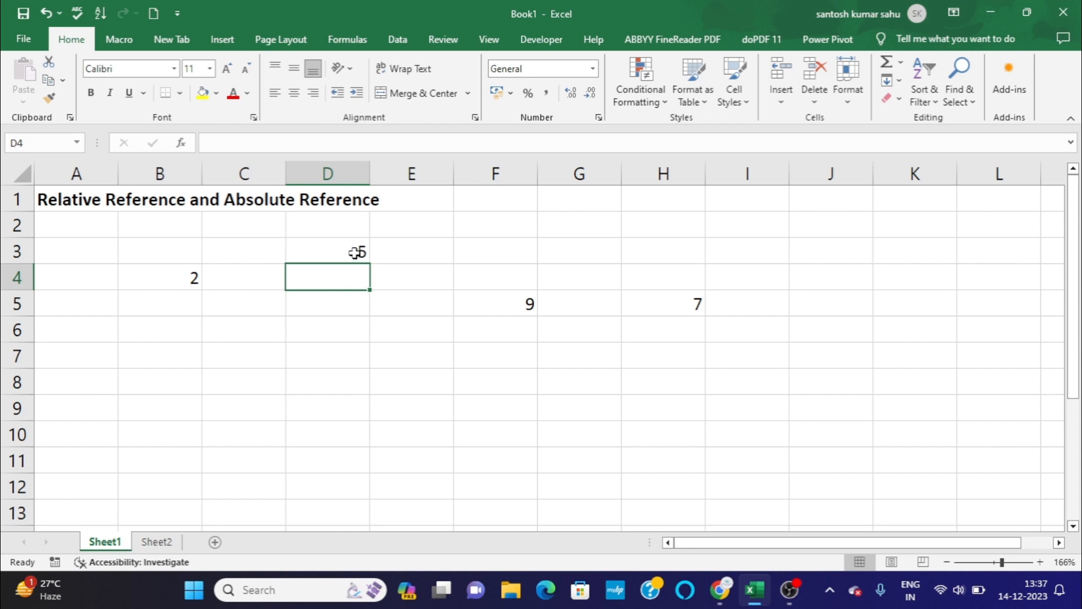
click(676, 304)
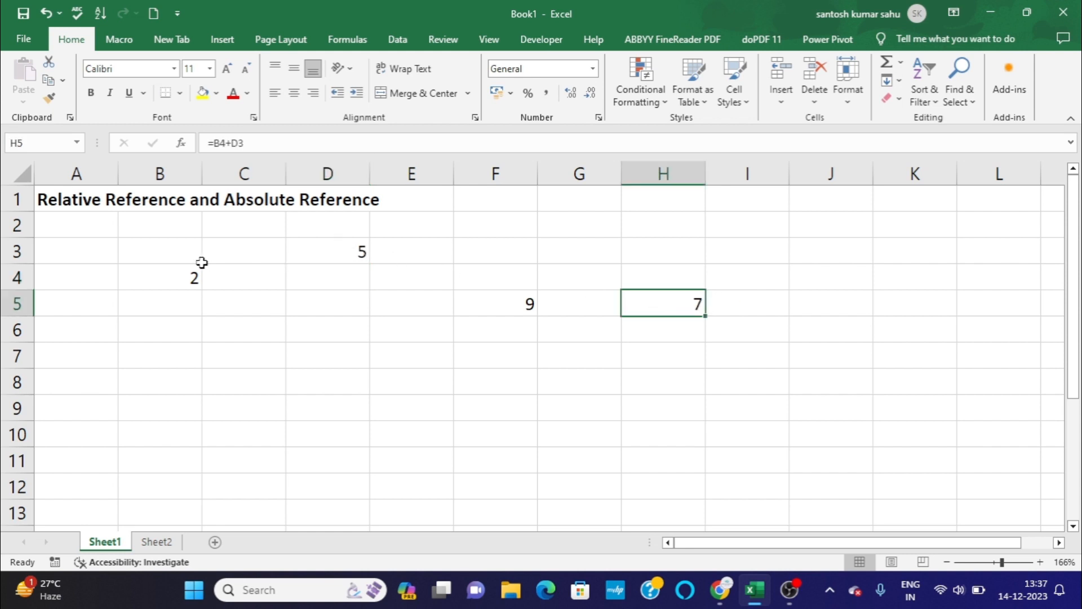
Change the value in B4 to 8 and review the cell references in H5's formula.
click(186, 279)
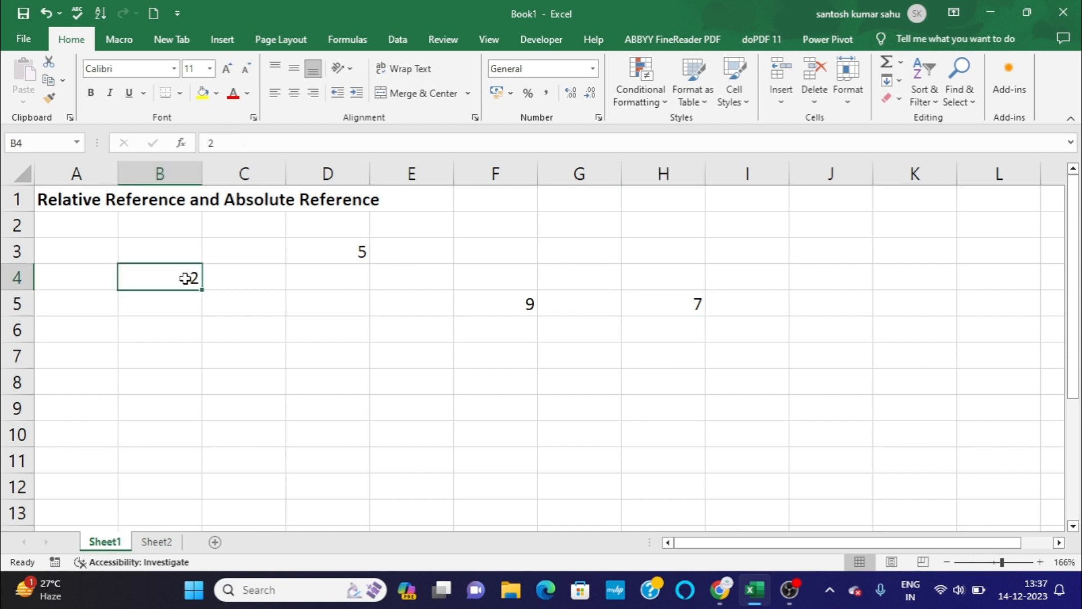
key(BackSpace)
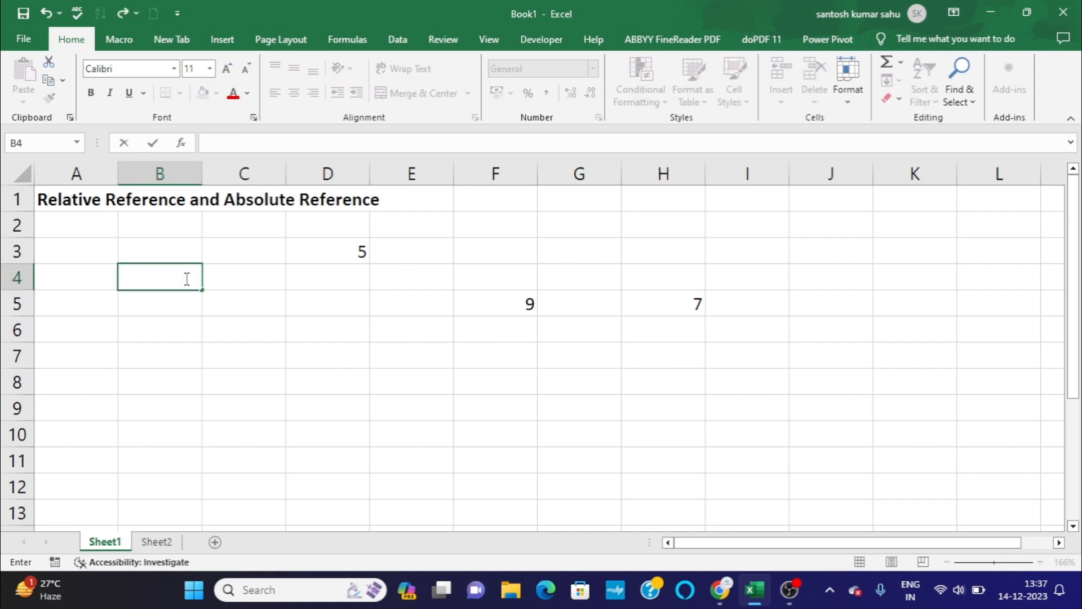
text(8)
key(Return)
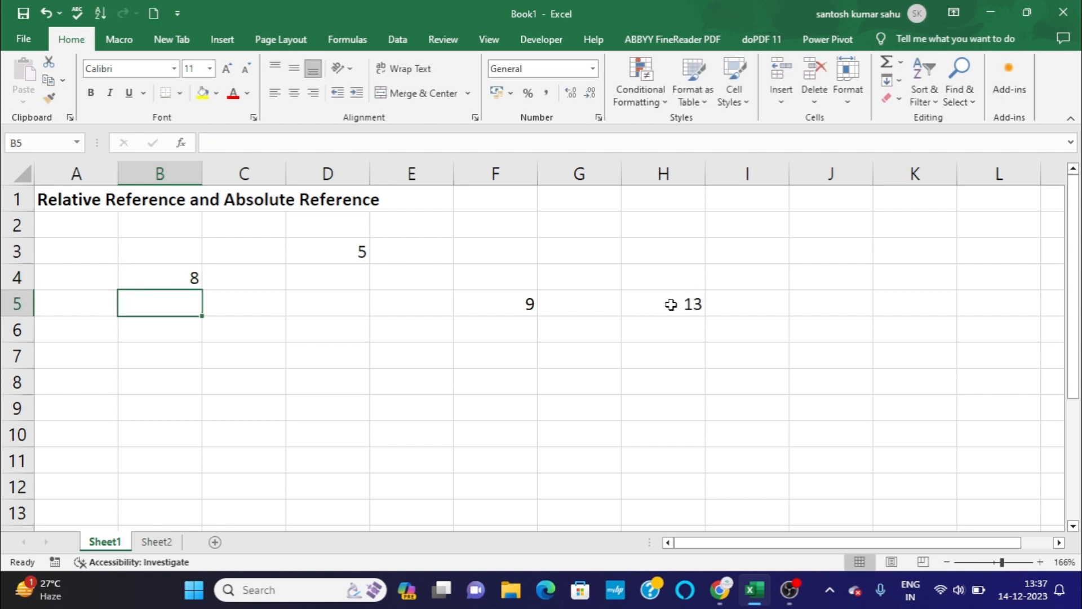
click(659, 303)
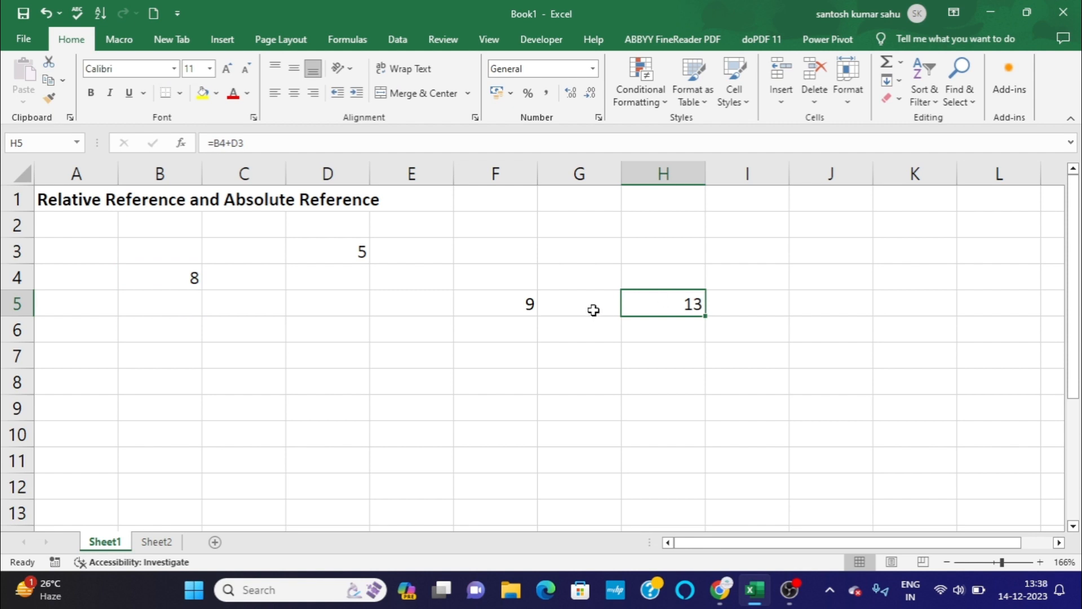
double_click(637, 303)
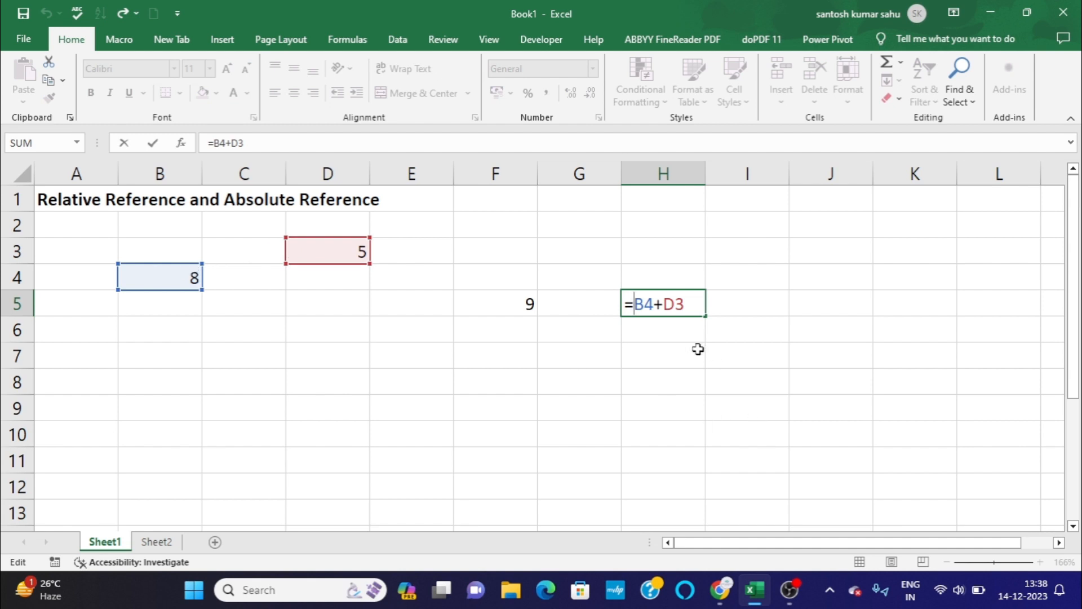
key(Return)
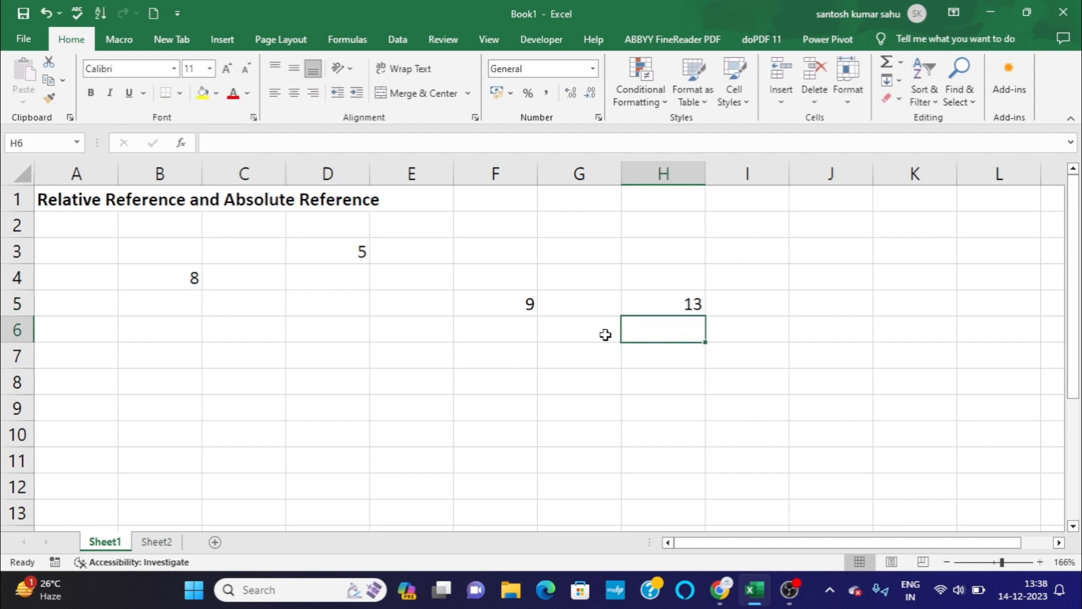
Review the constant formula in F5 and fill it down through cell F8.
click(527, 304)
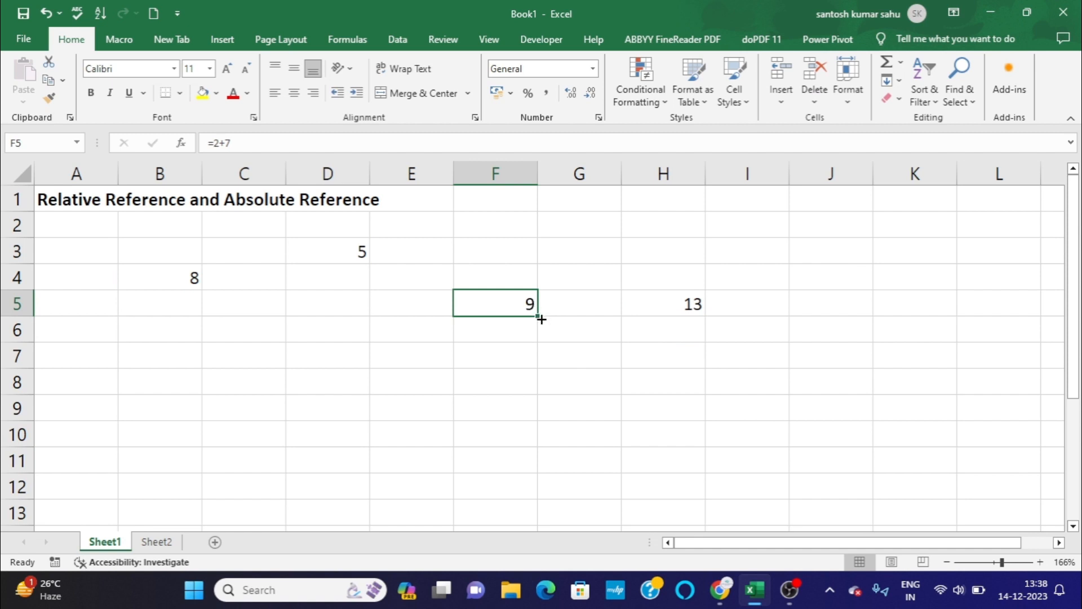
double_click(508, 304)
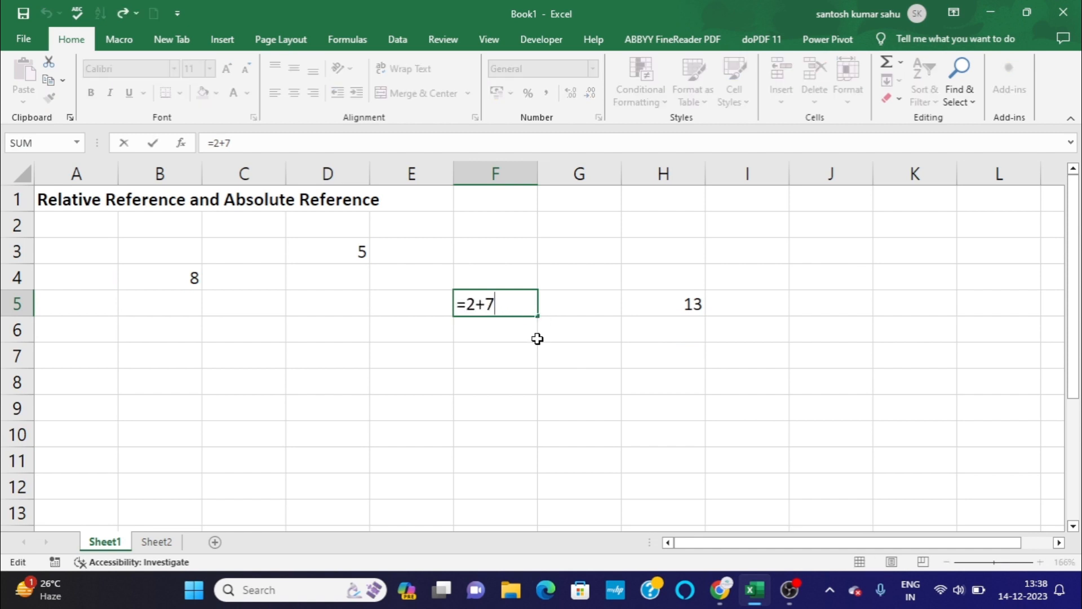
key(Return)
click(515, 293)
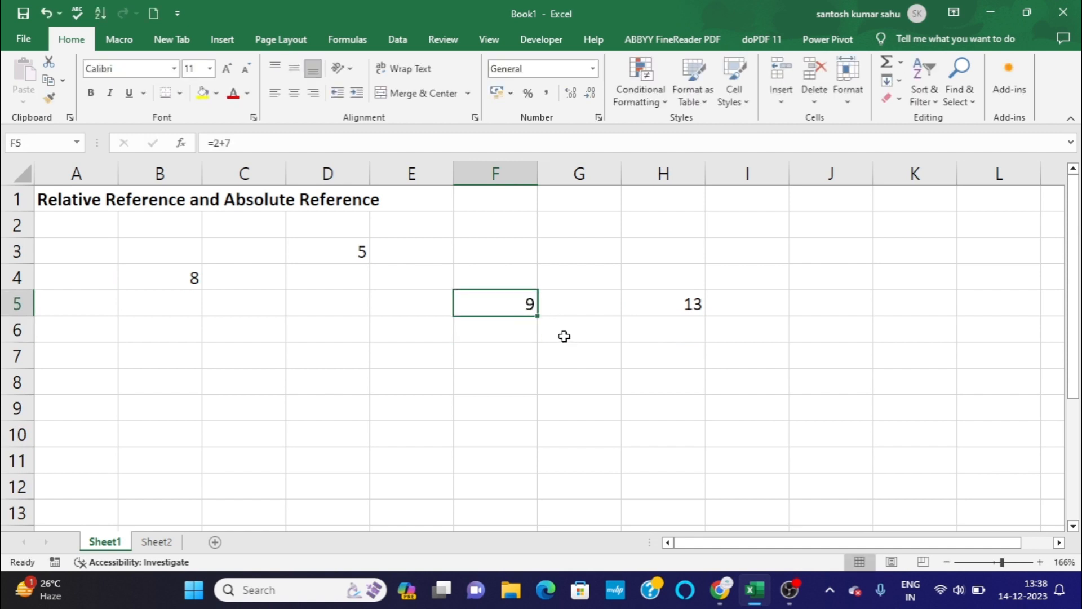
drag(538, 315, 536, 388)
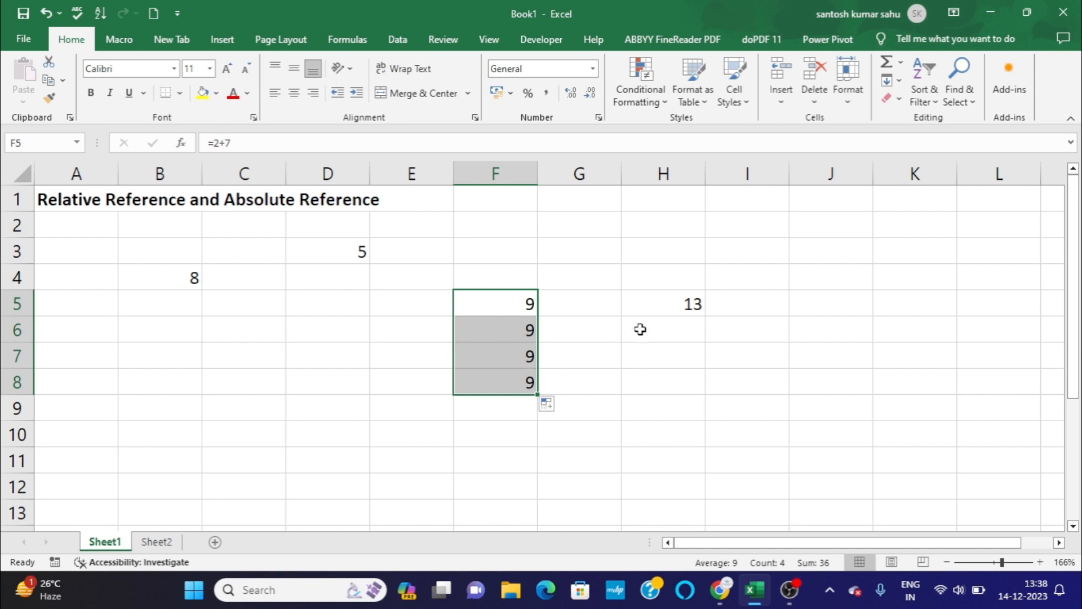
Fill the cell-reference formula in H5 down through cell H8.
click(648, 346)
click(661, 299)
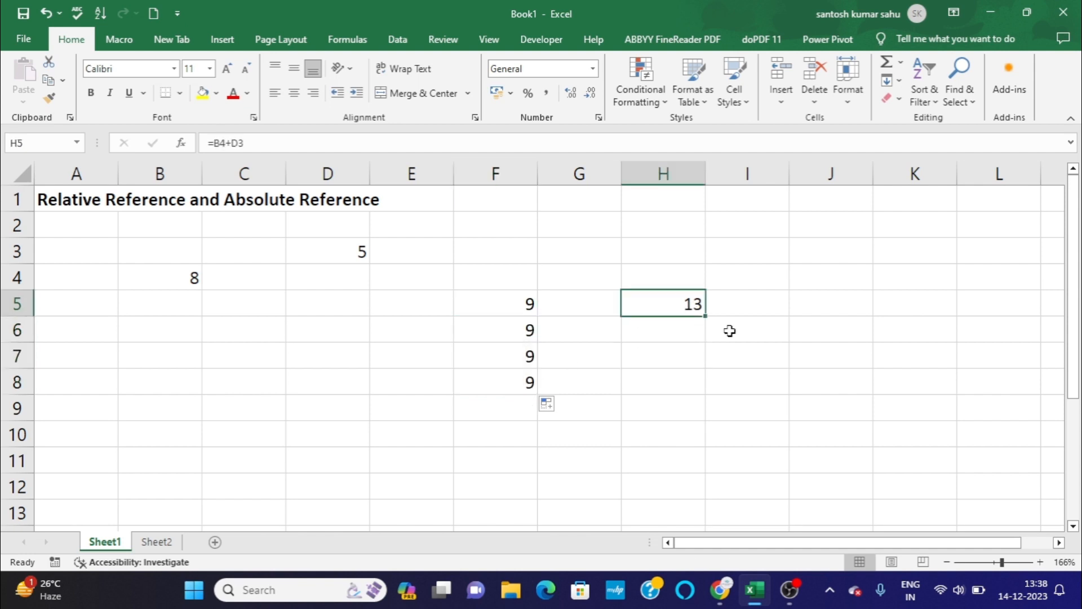
drag(706, 316, 704, 397)
drag(705, 396, 704, 396)
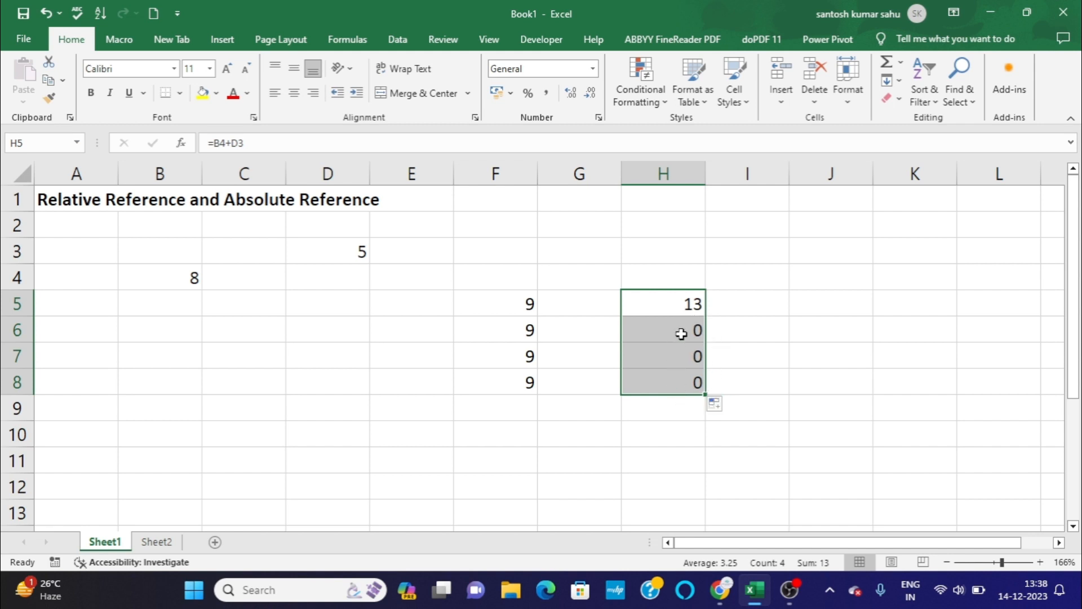
click(684, 422)
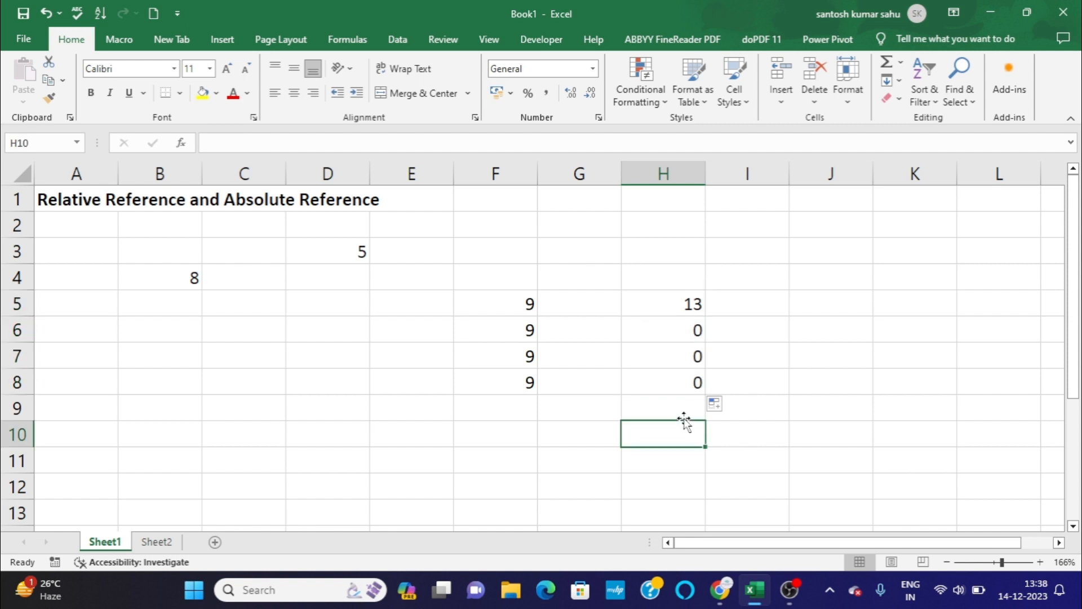
Compare the cells referenced by the original formula in H5 with those referenced by its copy in H6.
double_click(662, 305)
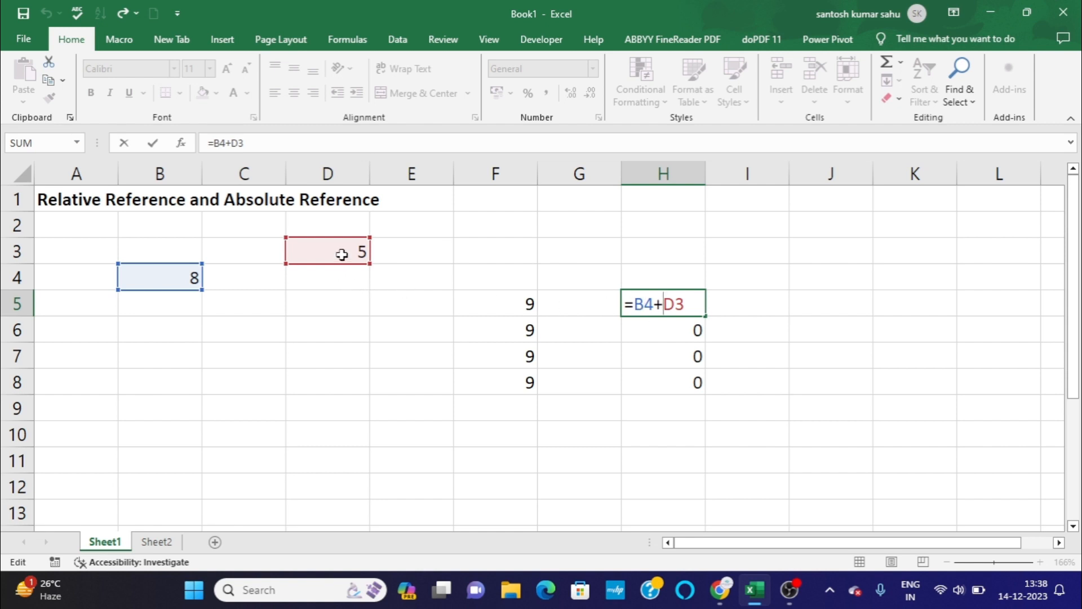
key(Return)
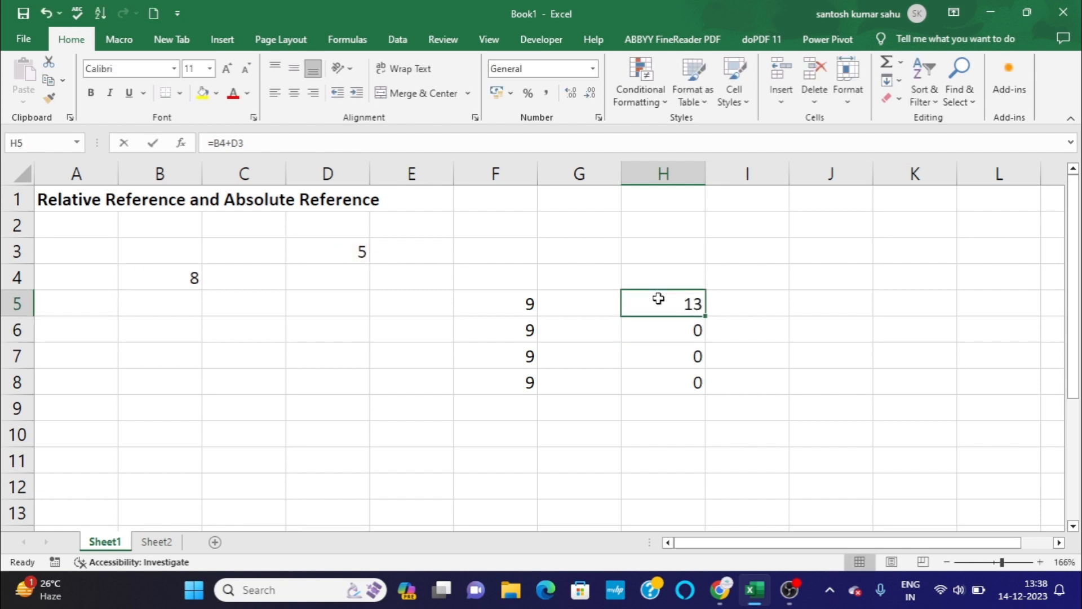
double_click(658, 297)
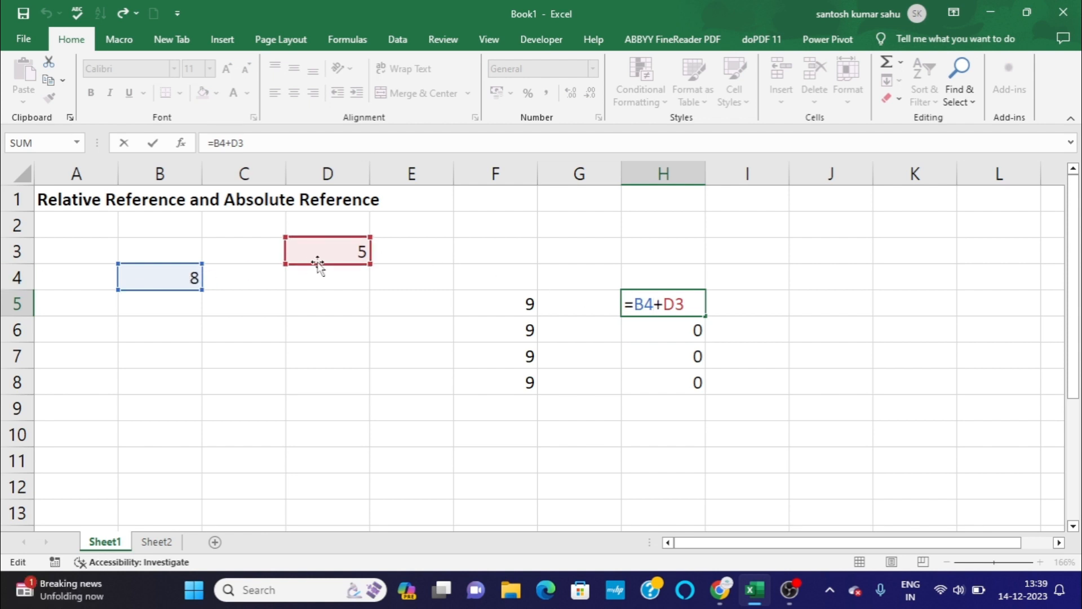
key(Return)
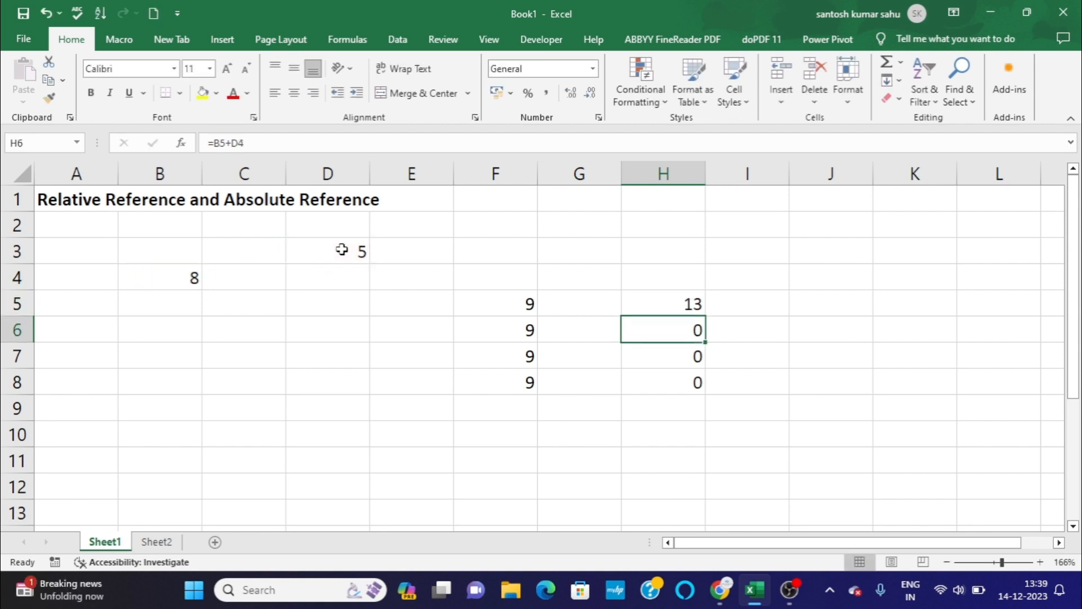
double_click(673, 330)
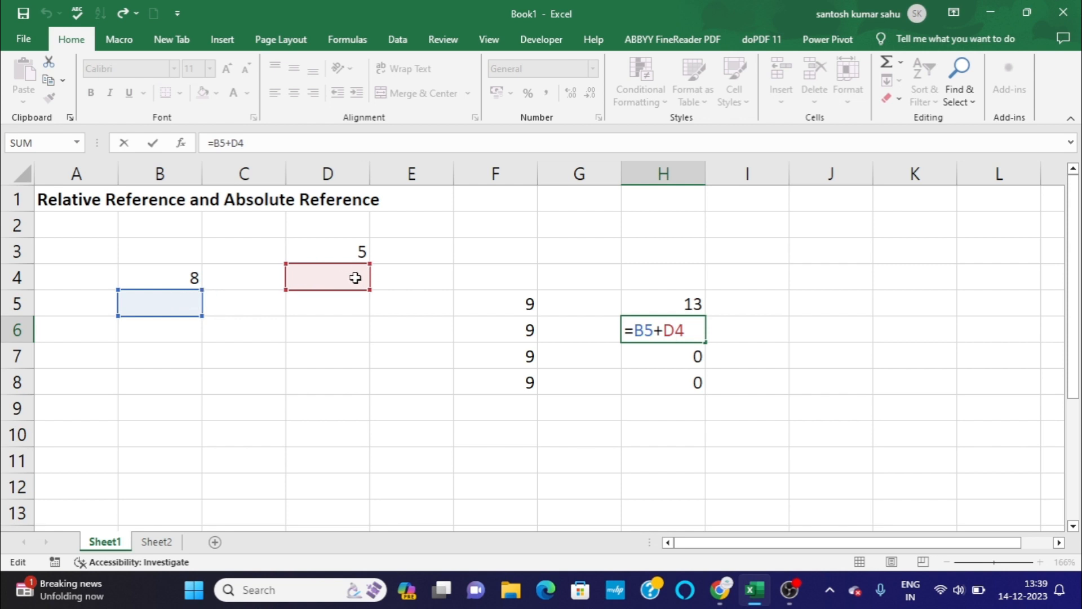
key(Return)
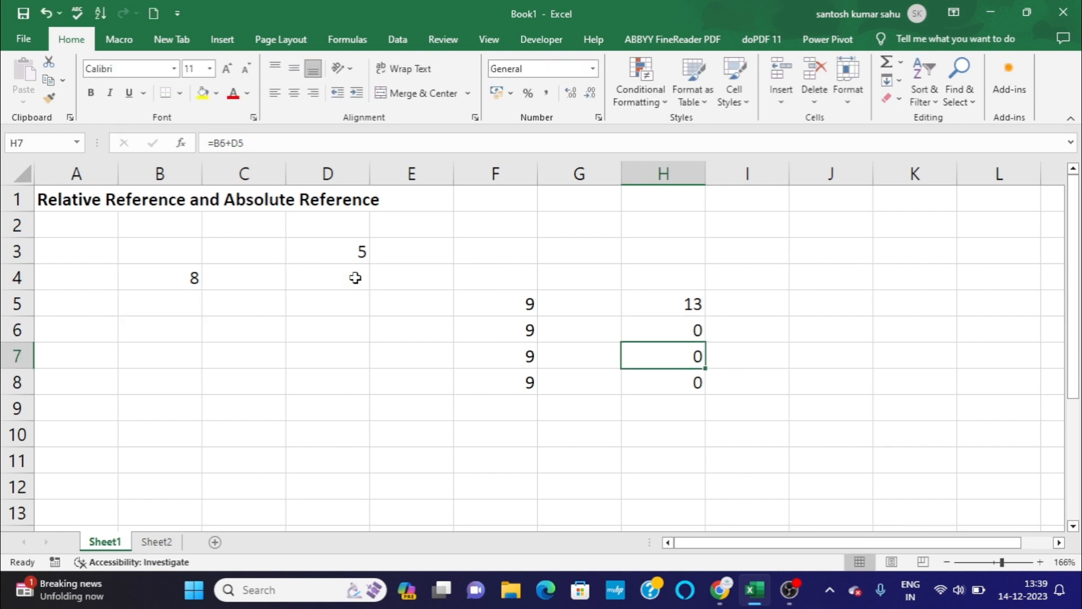
Enter the heading "Relative Reference" in cell A9.
click(98, 399)
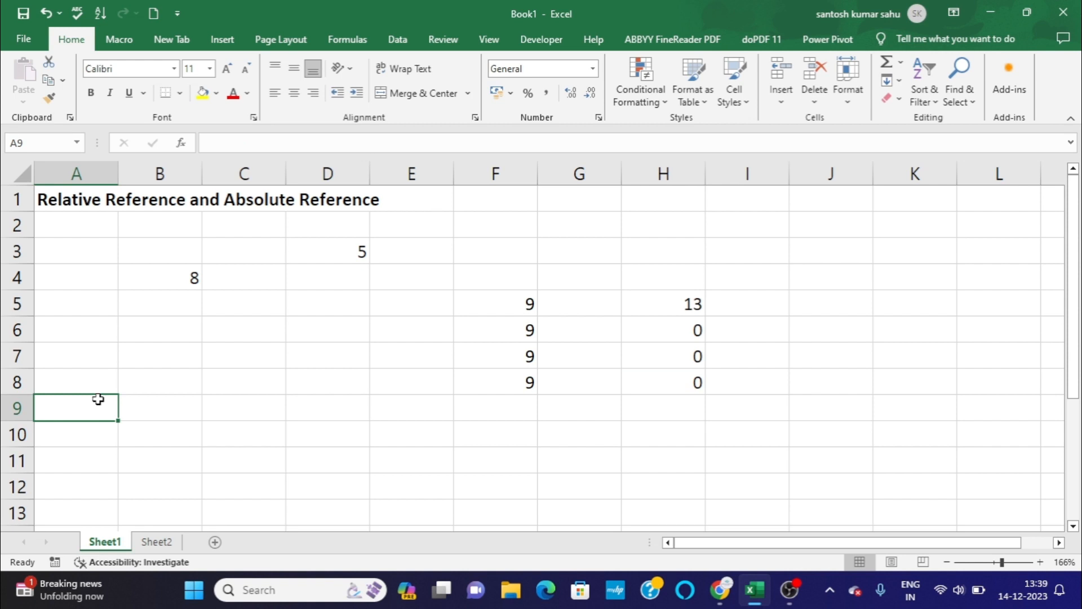
text(RE)
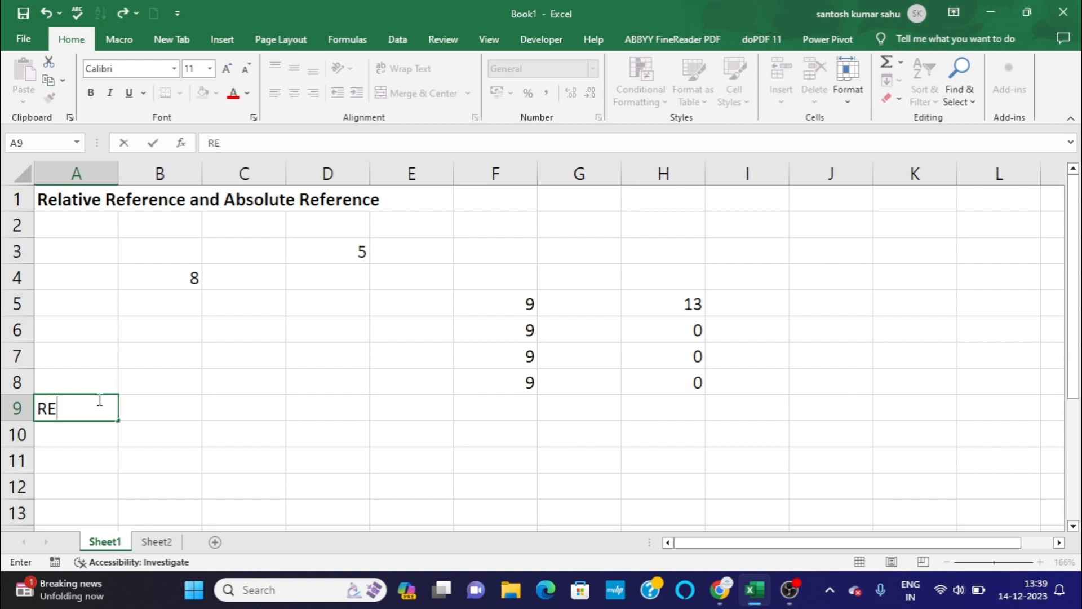
text(lative Re)
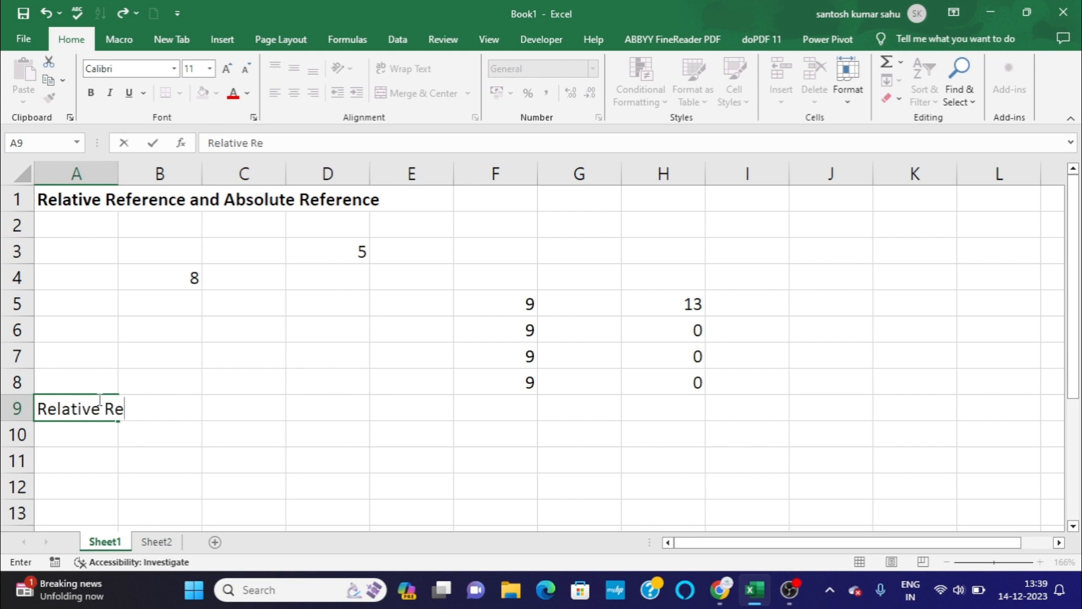
text(ference)
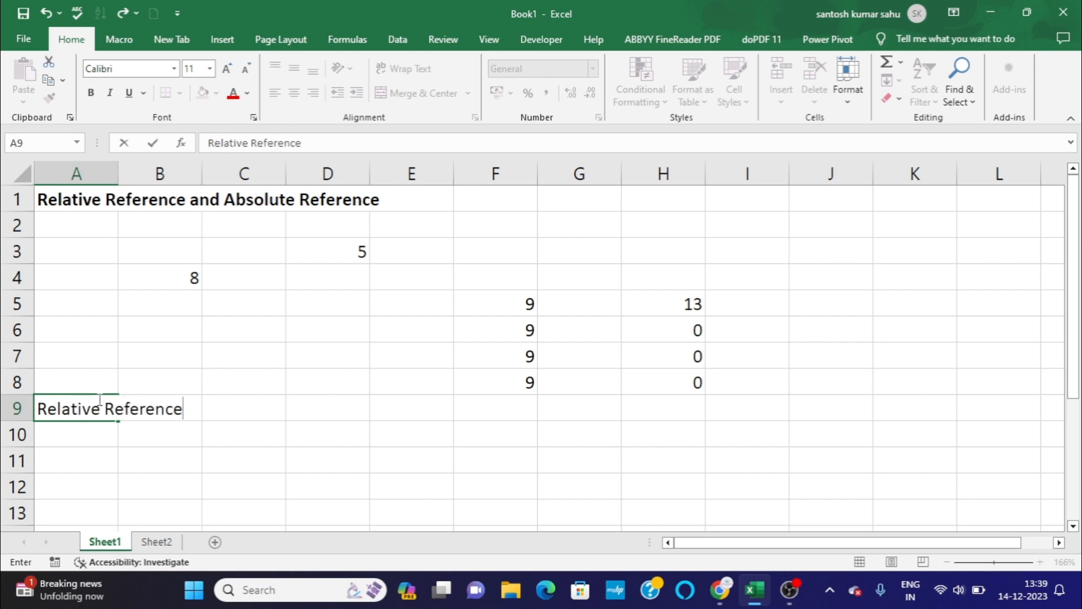
key(Return)
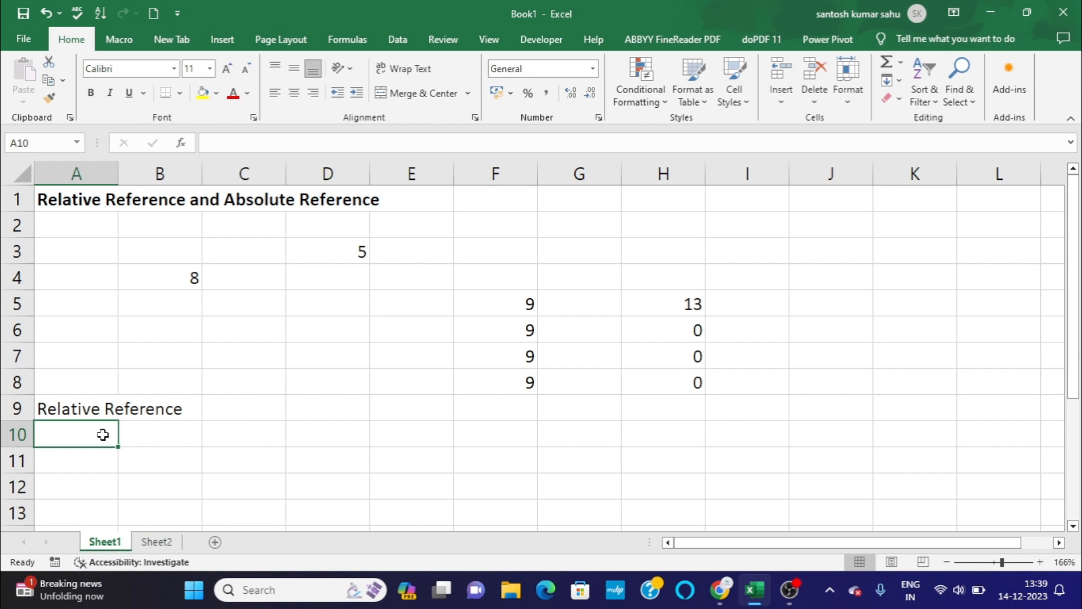
Enter the explanation "Value will change when we copy the formula from one cell to another cell." in A10.
text(V)
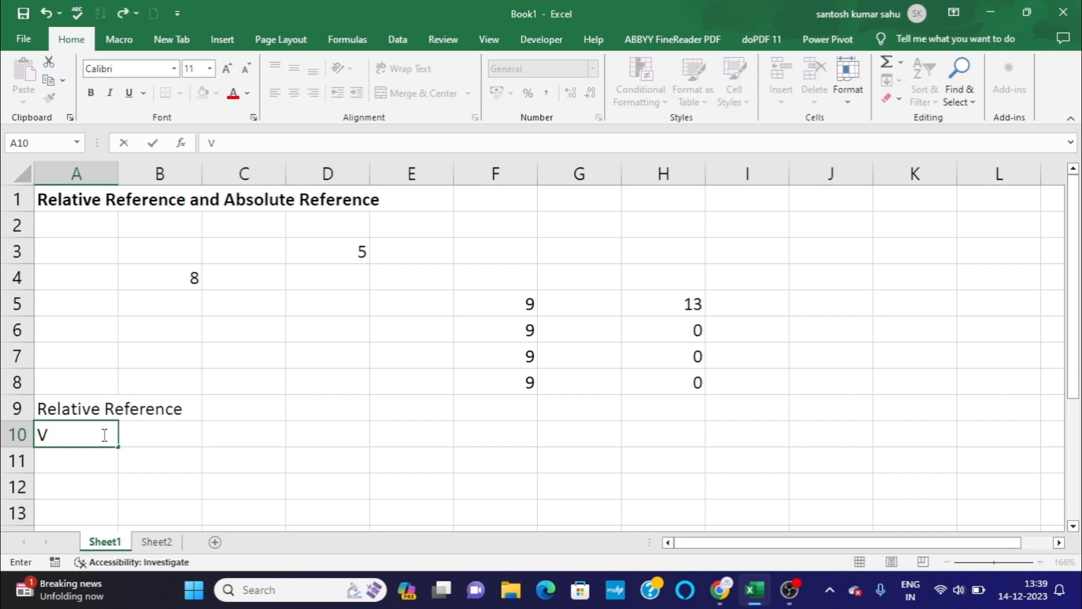
text(alue will cahne)
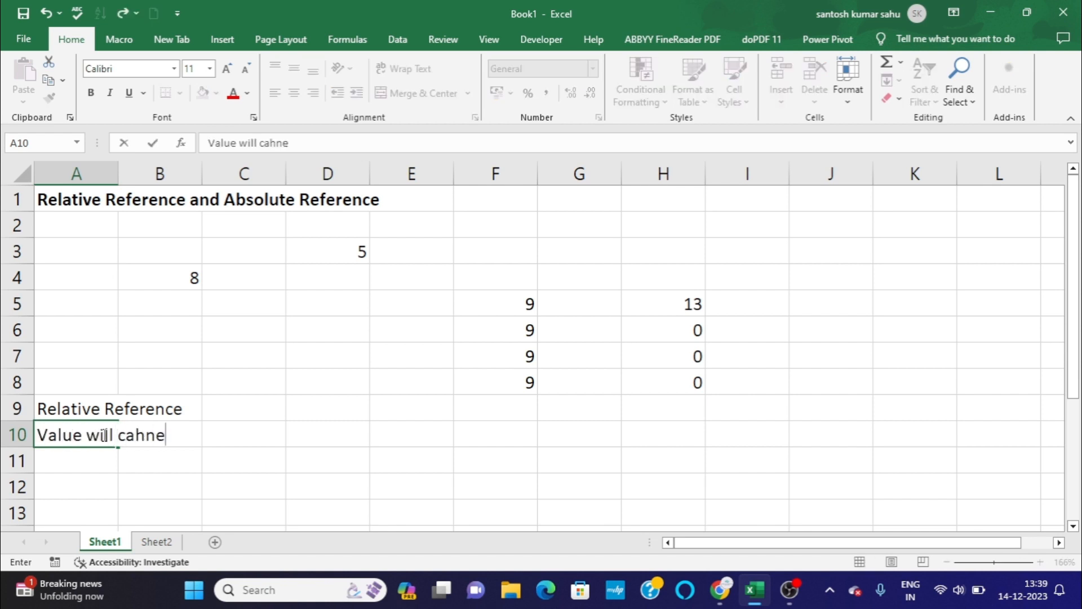
key(BackSpace)
key(BackSpace)
key(BackSpace)
key(BackSpace)
text(hange when we)
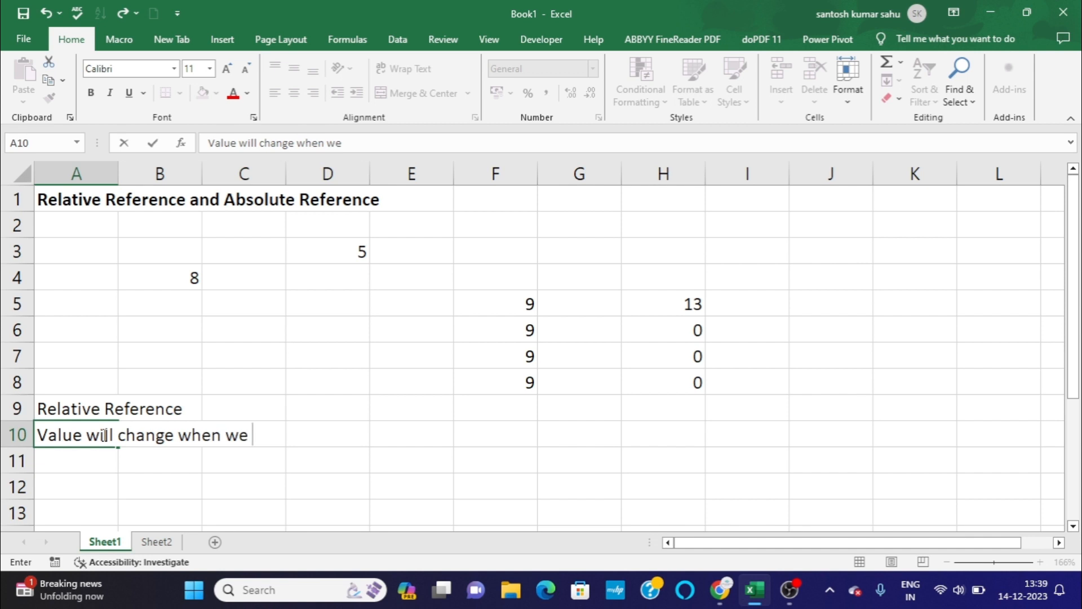
text( copy th)
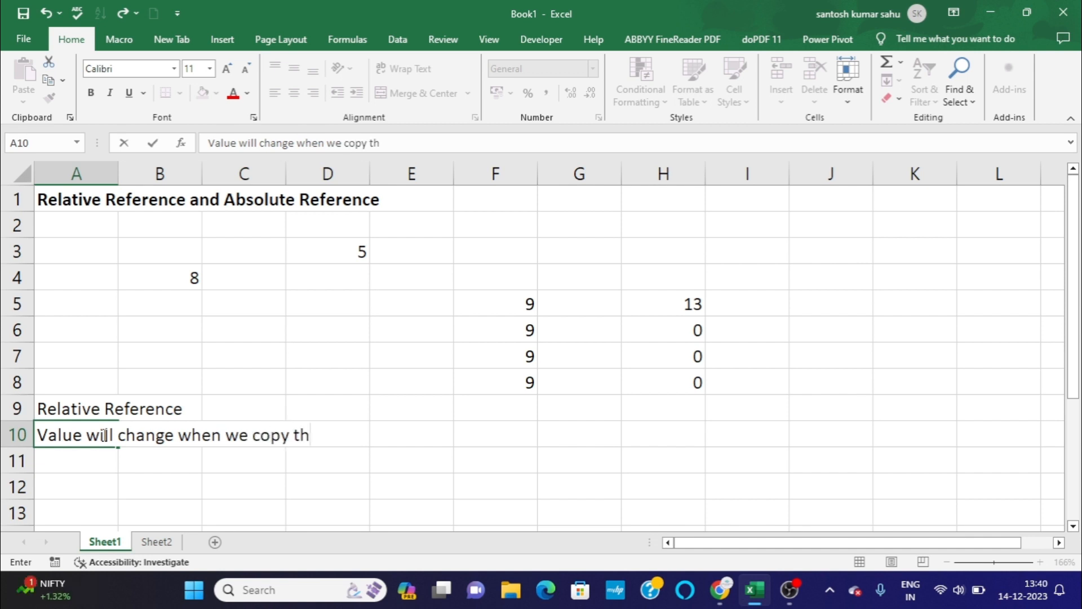
text(e formul)
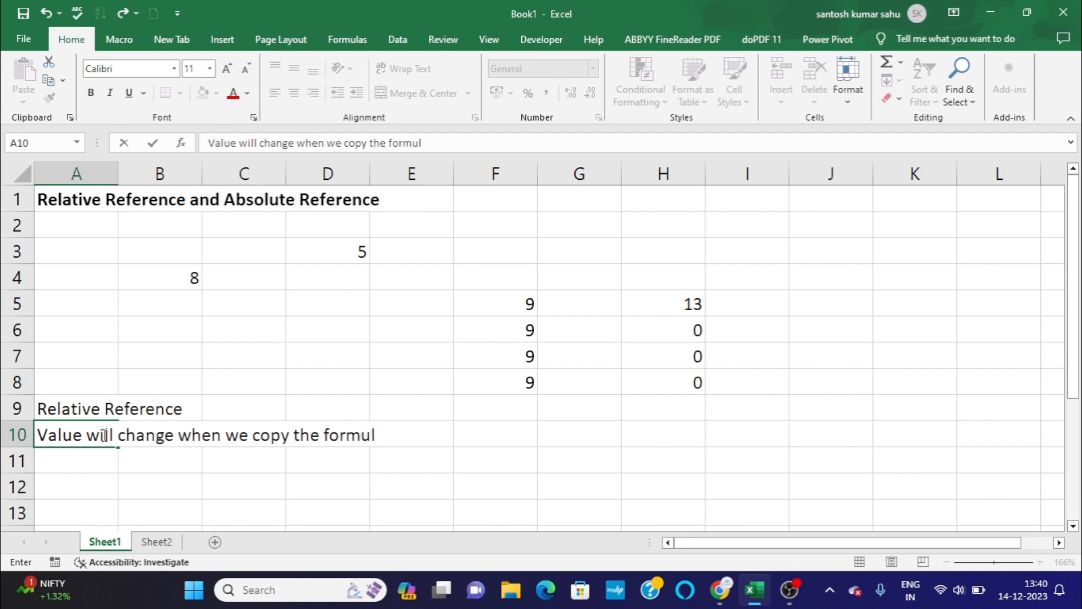
text(a from one cell)
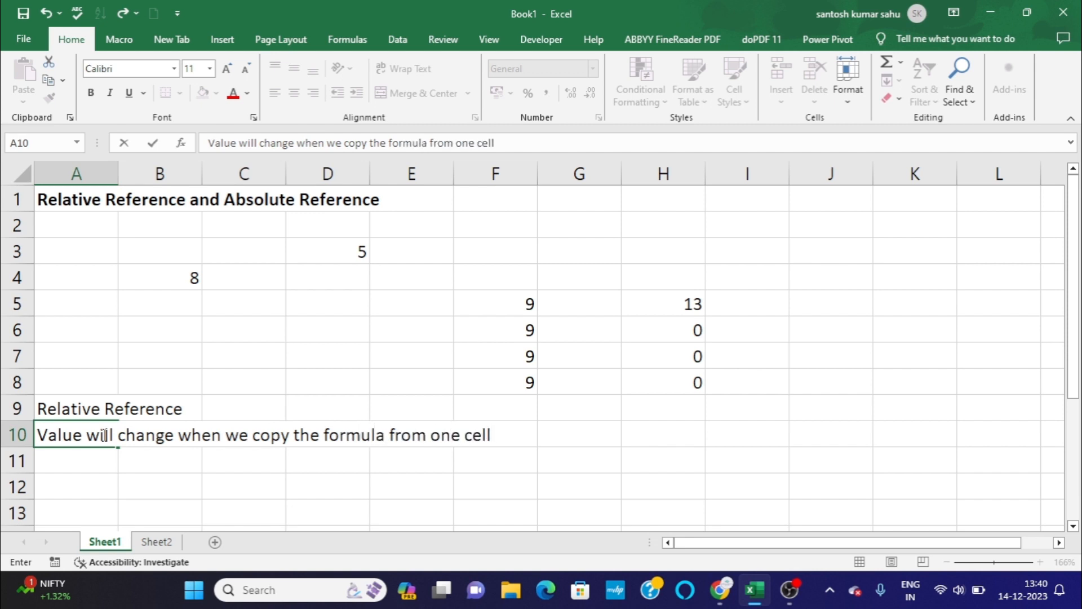
text( to another )
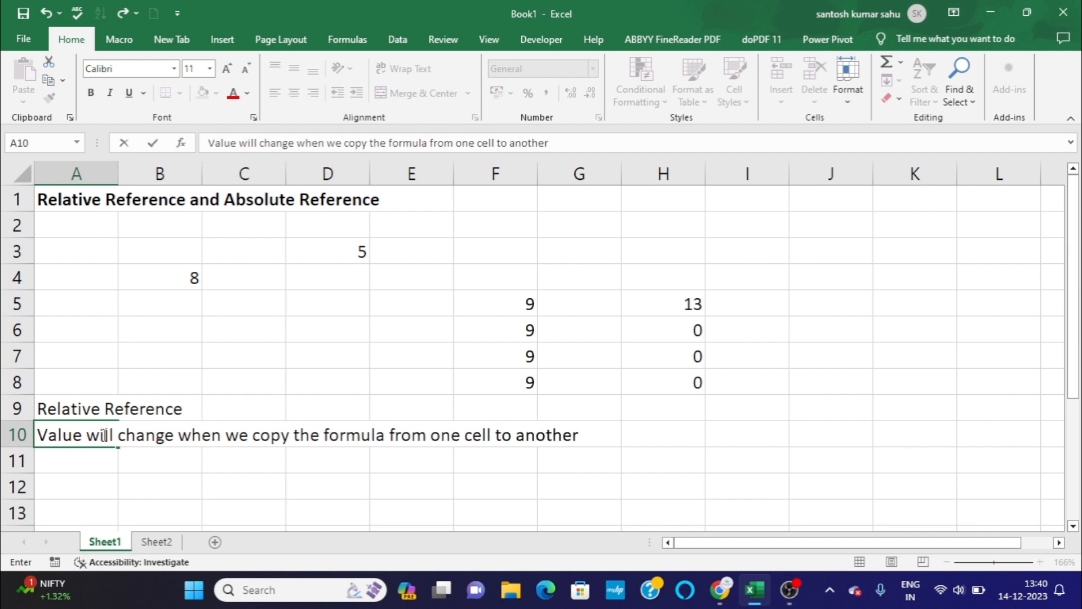
text(cell.)
key(Return)
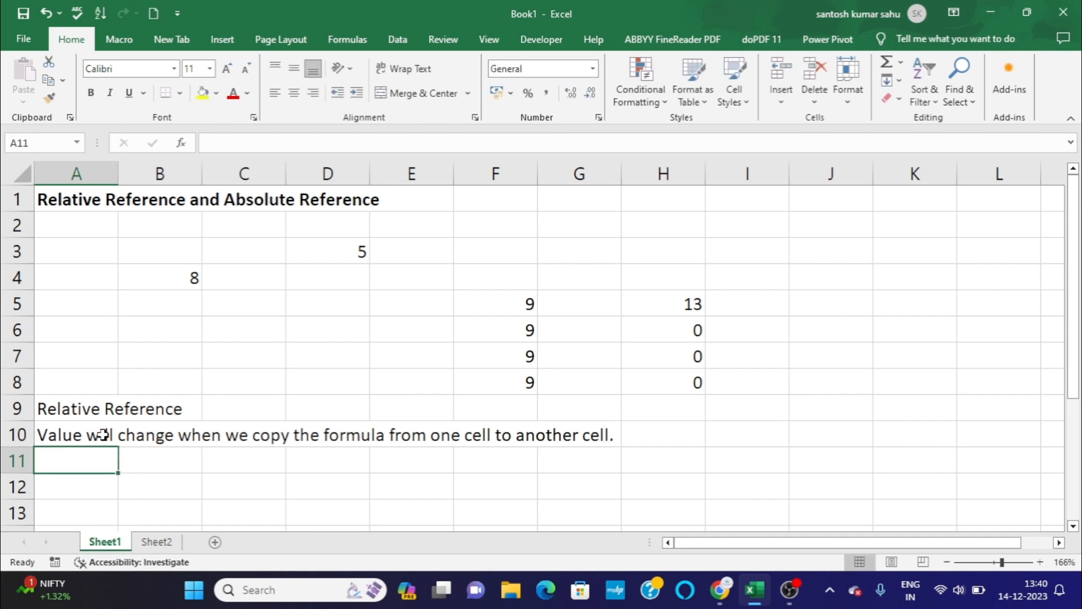
Enter the sample values 2, 3, 4, 6, 7 and 9 down cells B12 to B17.
click(162, 483)
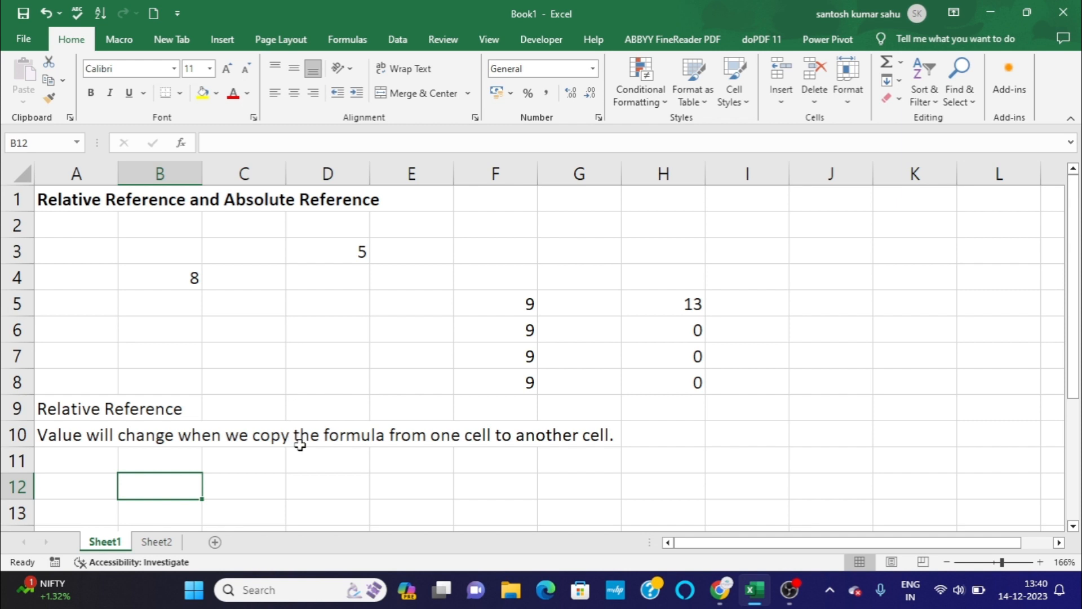
text(2)
key(Return)
text(3)
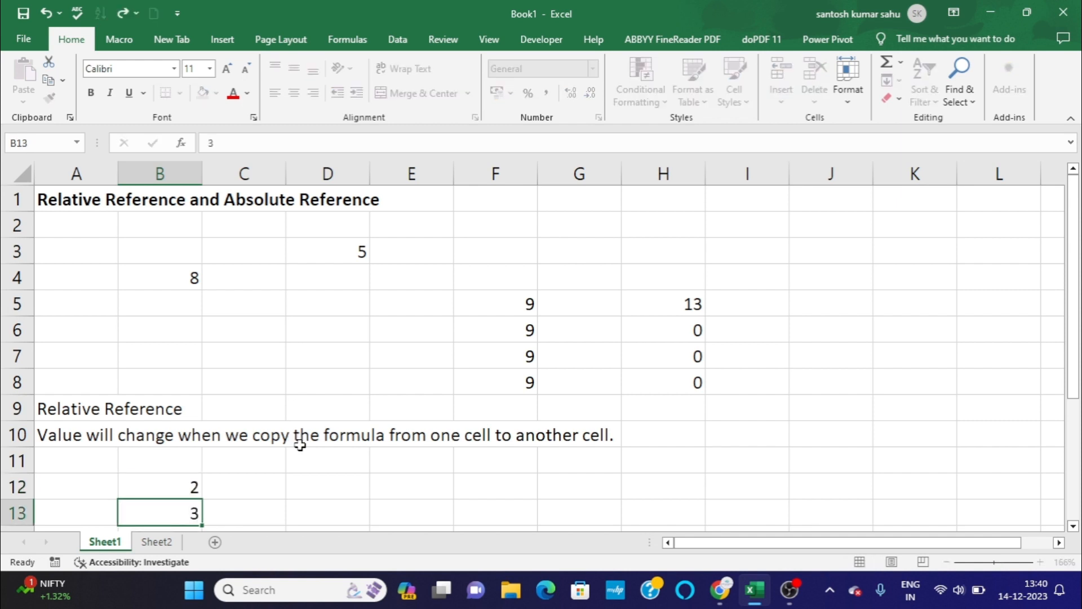
key(Return)
text(4)
key(Return)
text(6)
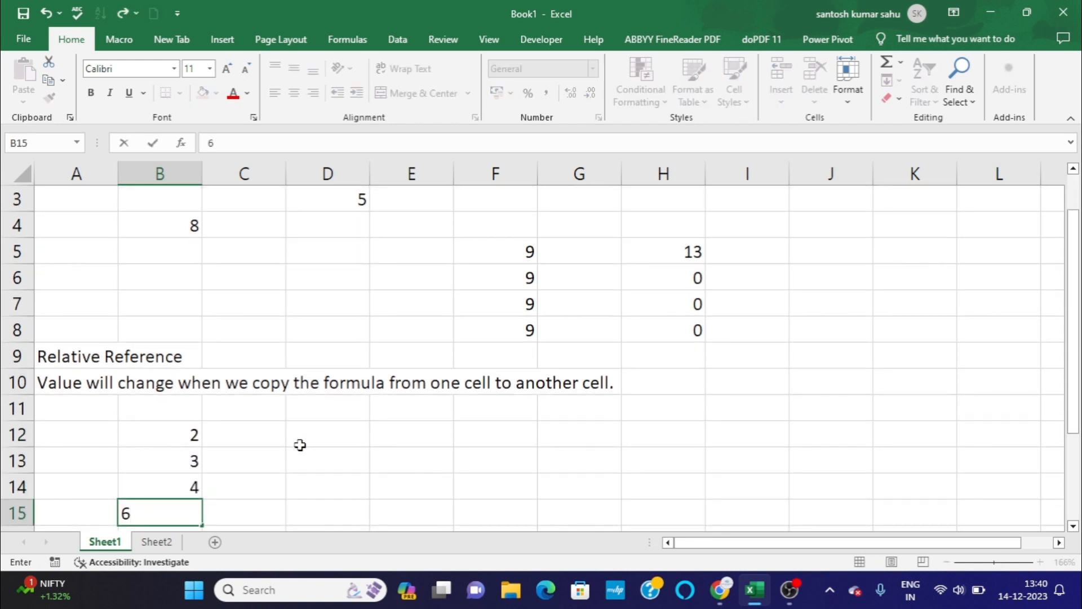
key(Return)
text(7)
key(Return)
text(9)
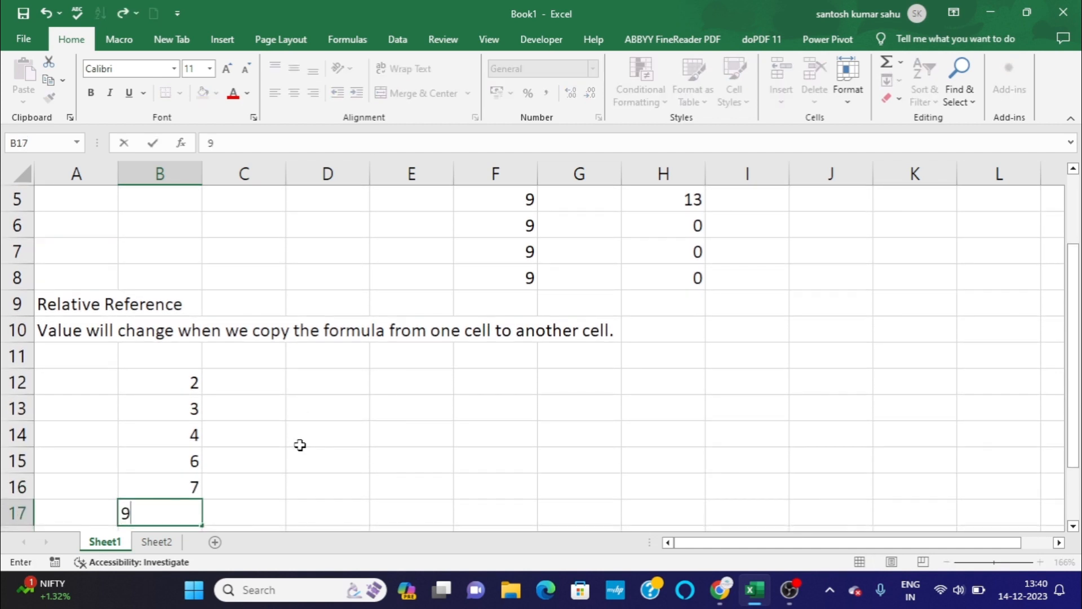
key(Return)
Enter the sample values 1, 3, 5, 6, 7 and 3 down cells C12 to C17.
click(273, 358)
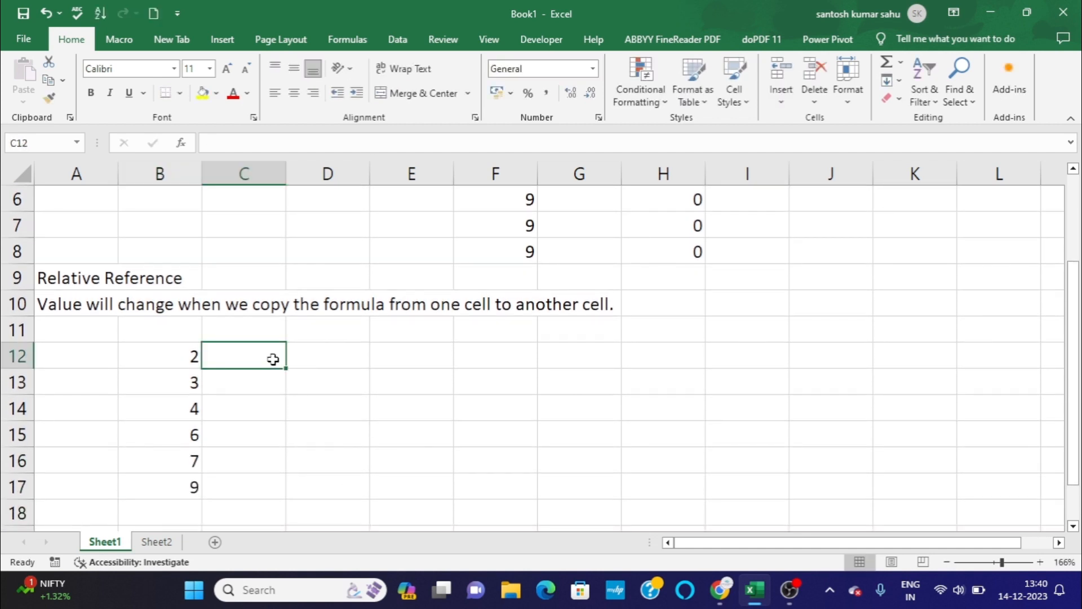
text(1)
key(Return)
text(3)
key(Return)
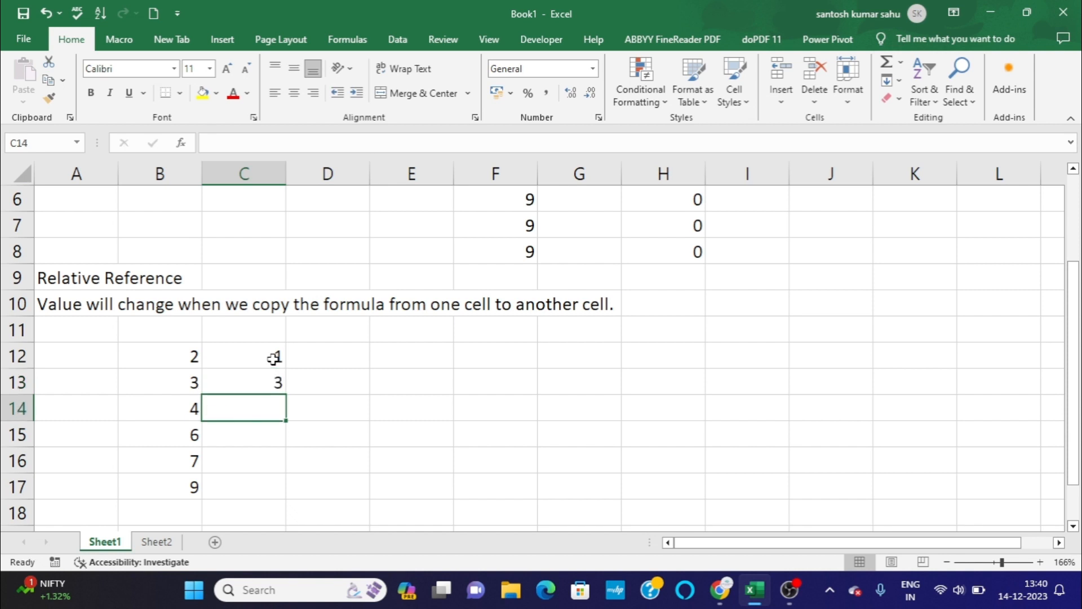
text(5)
key(Return)
text(68)
key(Return)
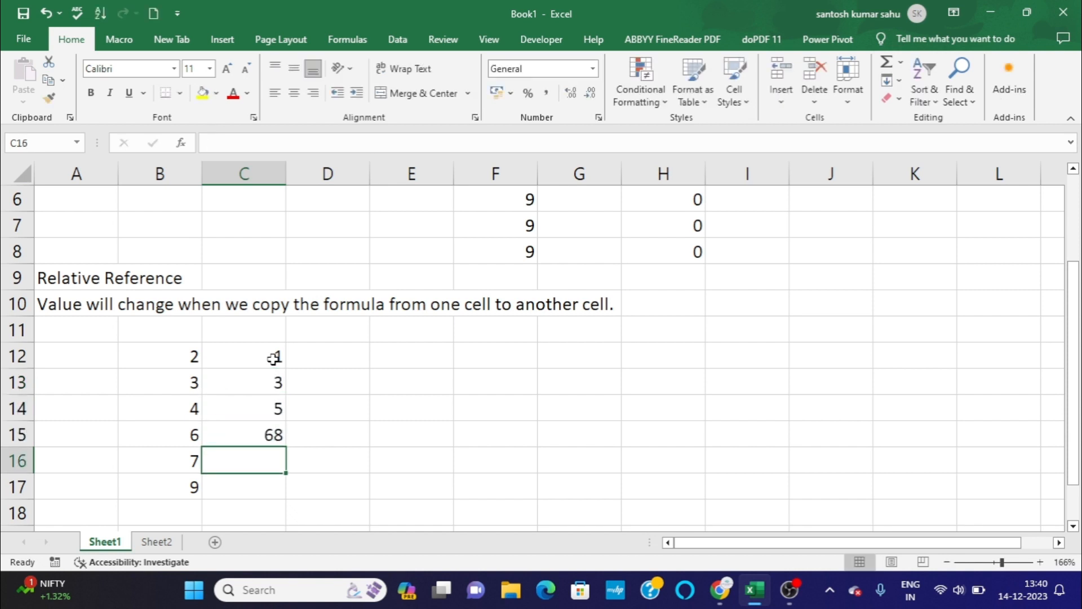
click(274, 430)
key(BackSpace)
text(6)
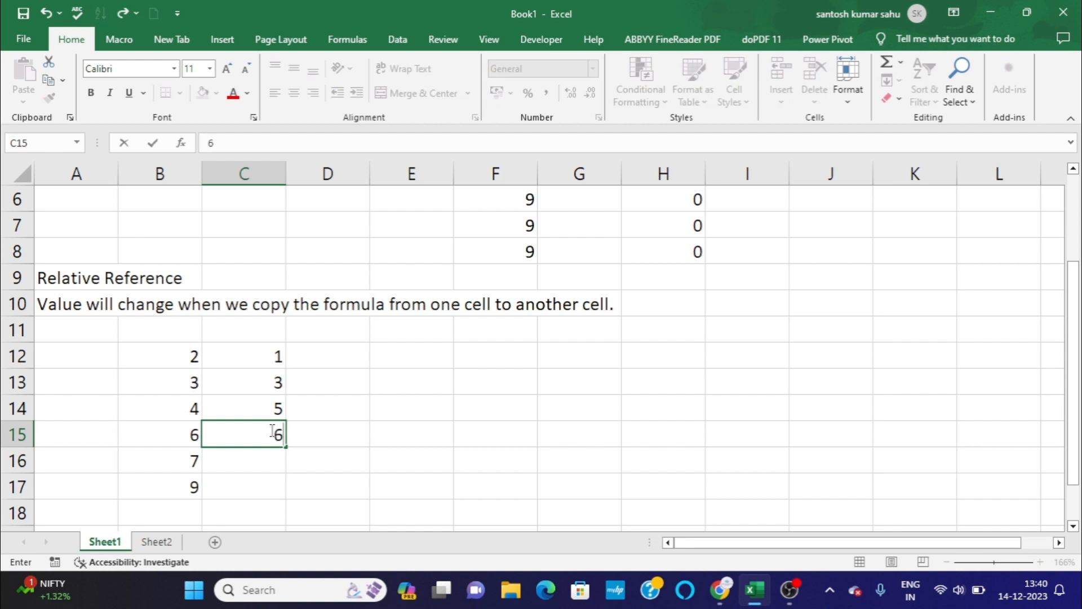
key(Return)
text(7)
key(Return)
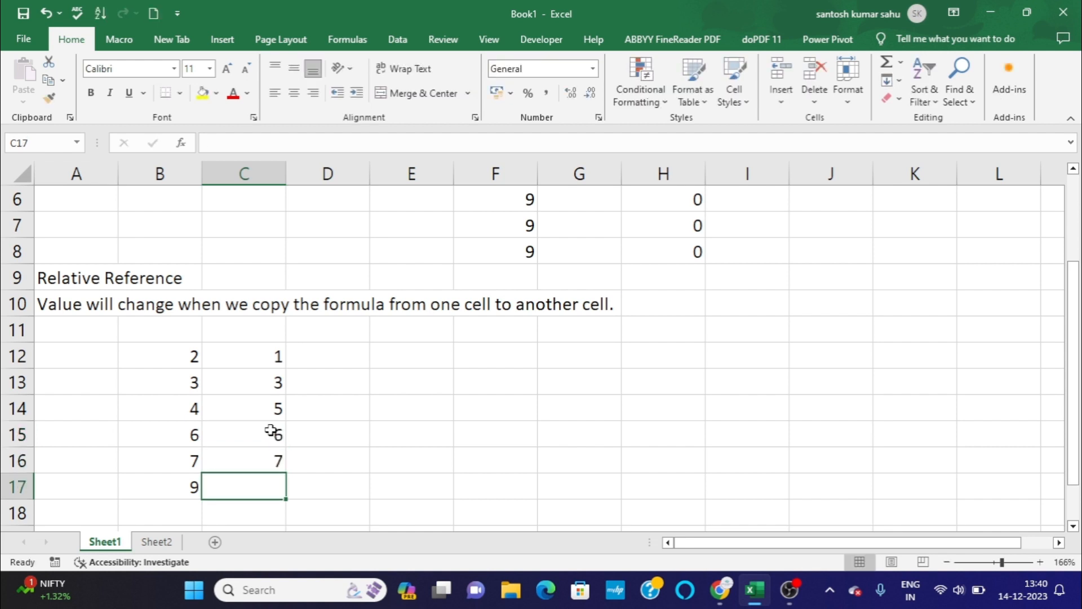
text(3)
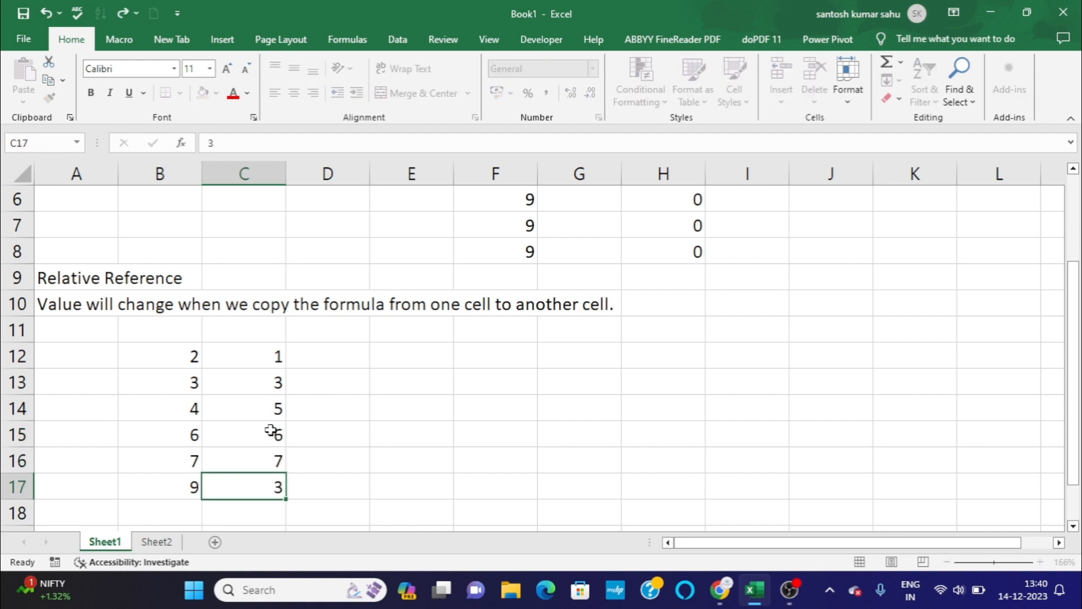
key(Return)
Enter the column heading "SUM" in cell D11 above the blank cells beside the sample values.
click(349, 328)
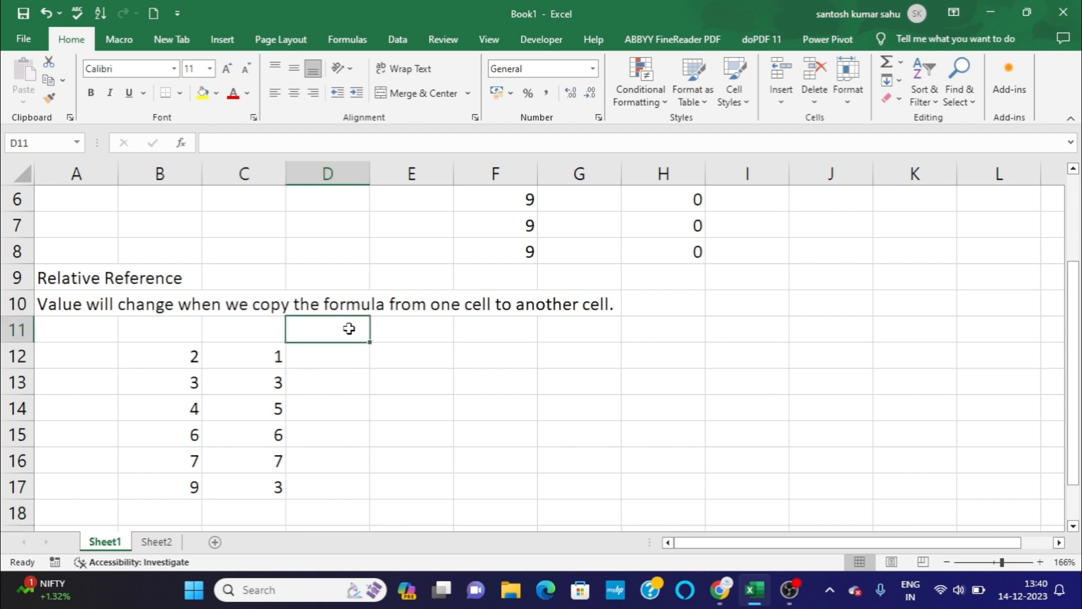
text(SU)
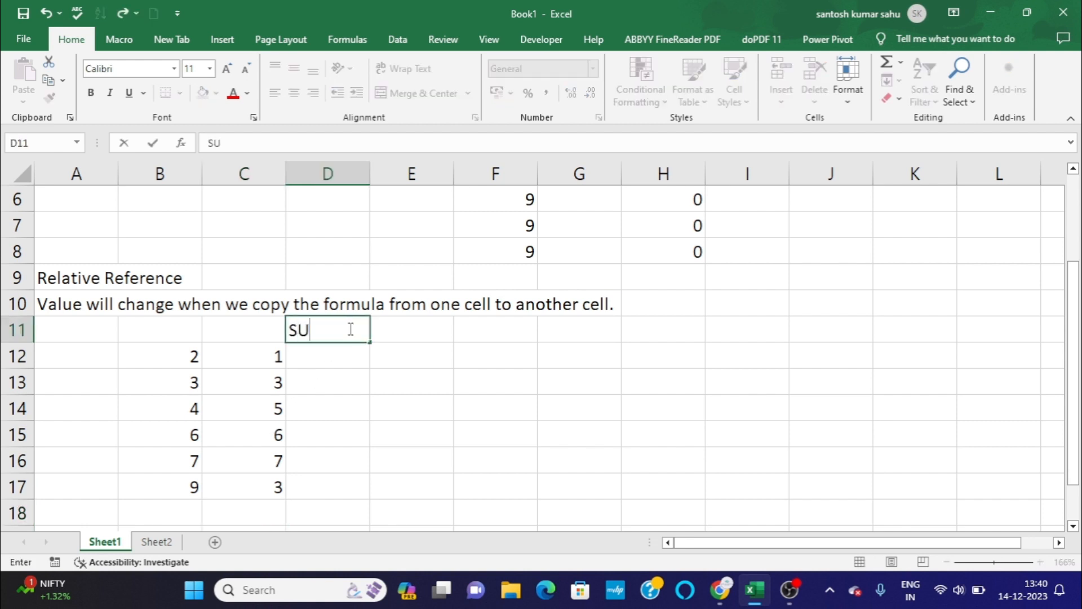
text(M)
key(Return)
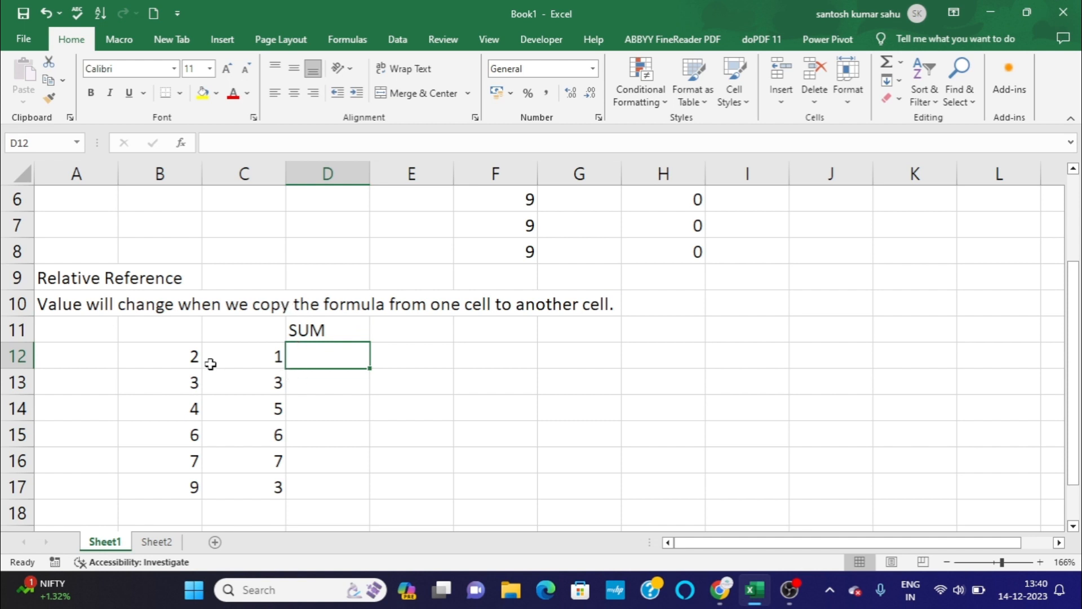
click(170, 360)
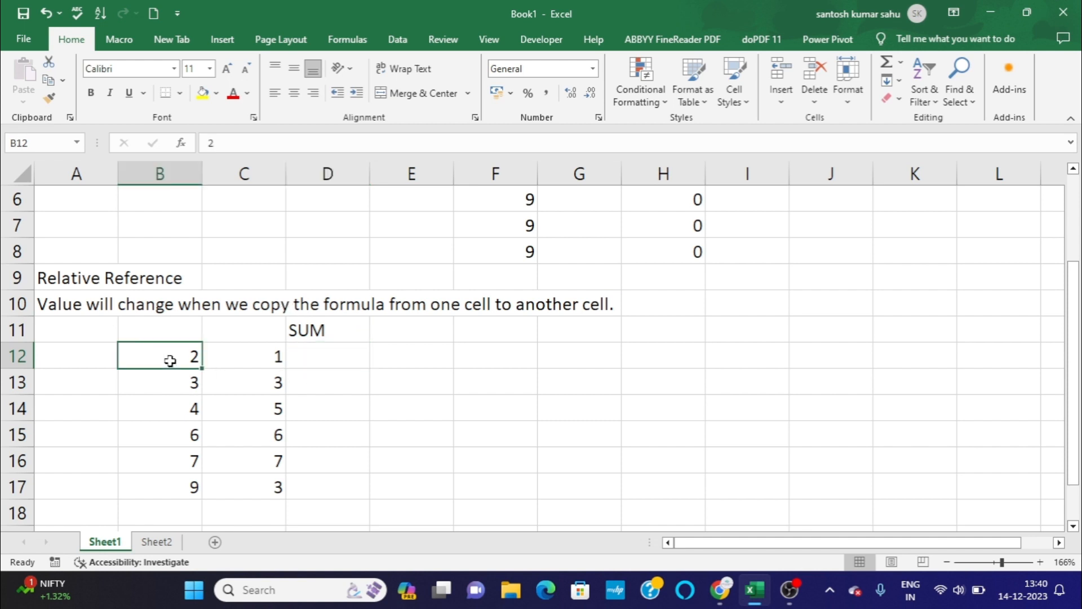
click(225, 360)
drag(155, 353, 247, 482)
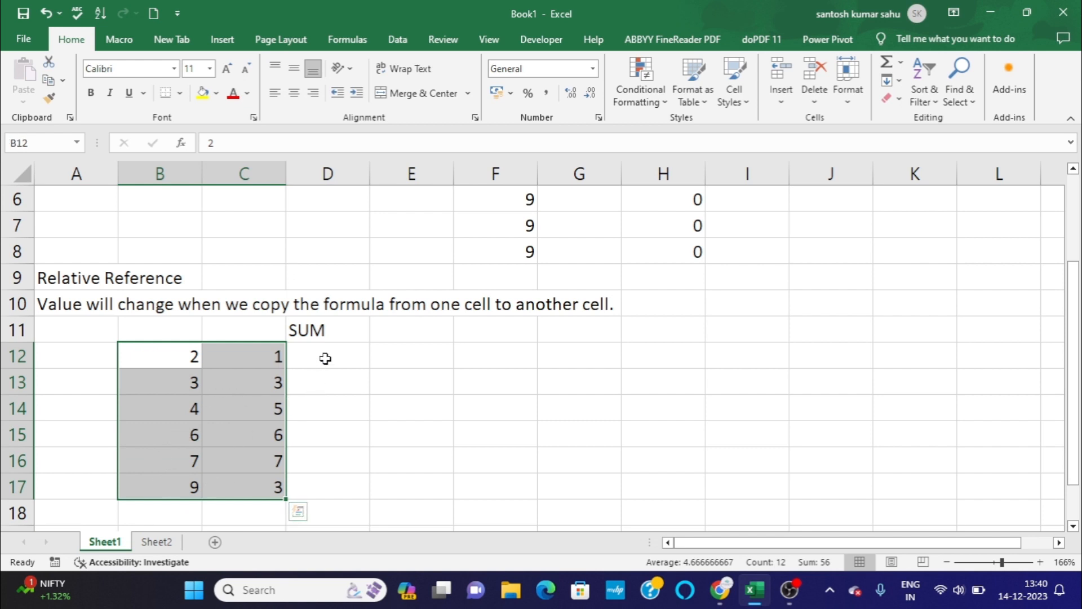
drag(321, 357, 338, 487)
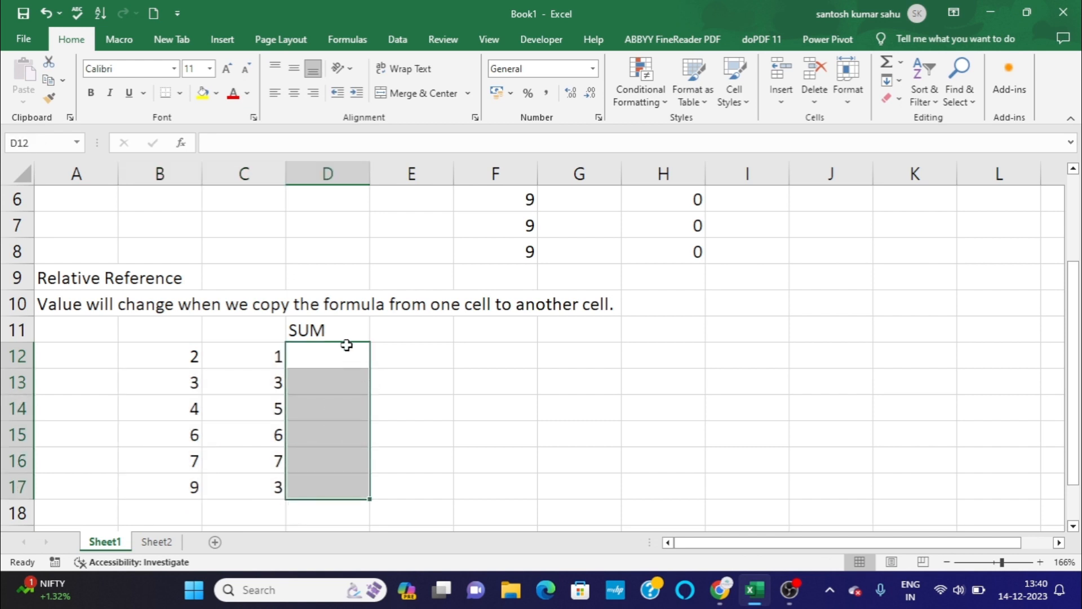
Enter the formula =B12+C12 in cell D12 under the SUM heading.
click(347, 346)
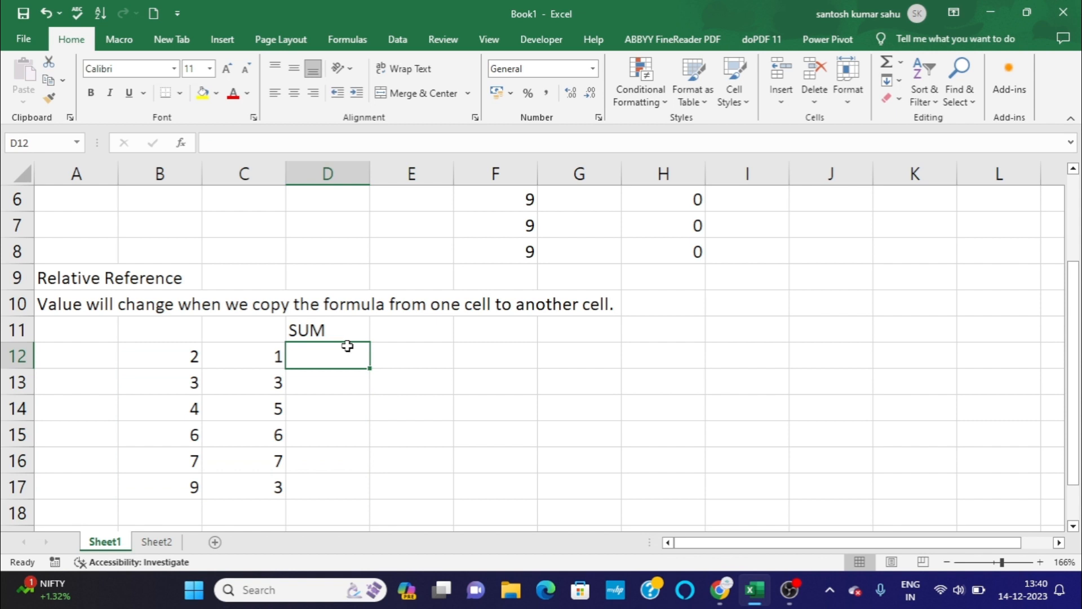
text(=)
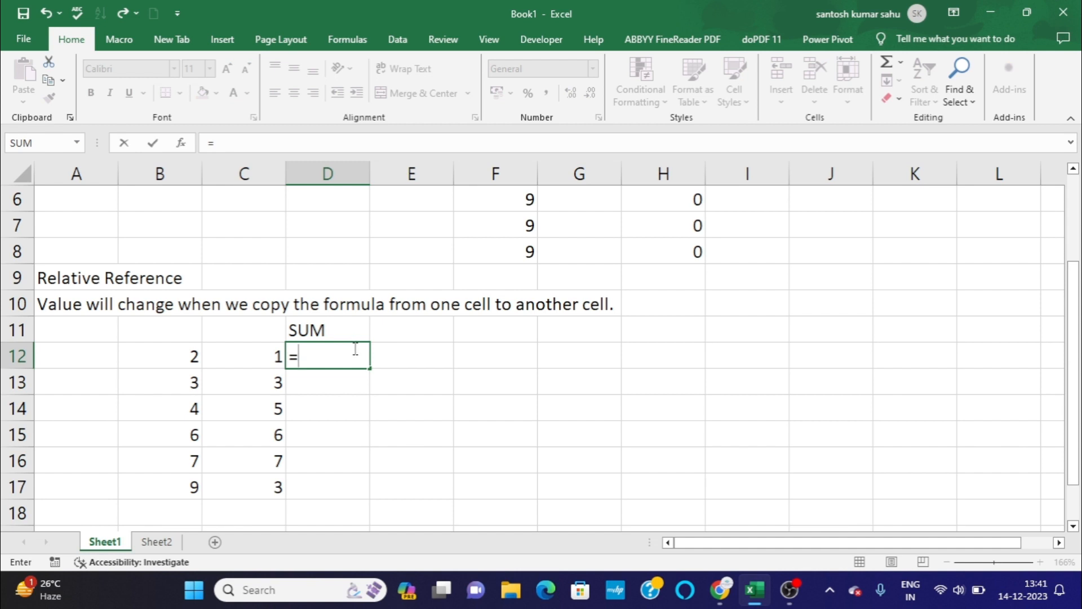
click(191, 356)
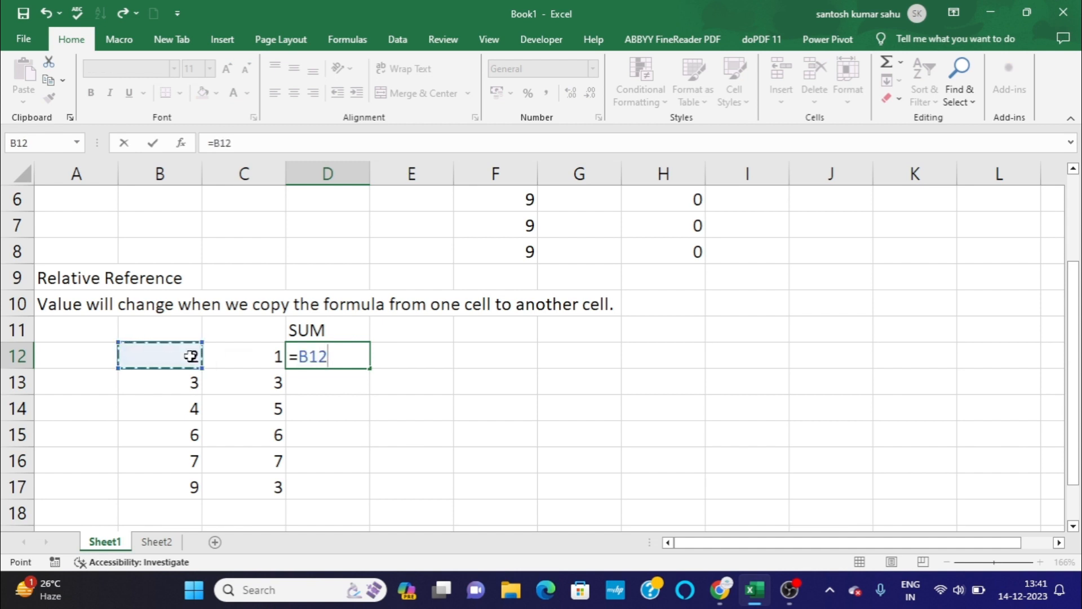
text(+)
click(229, 358)
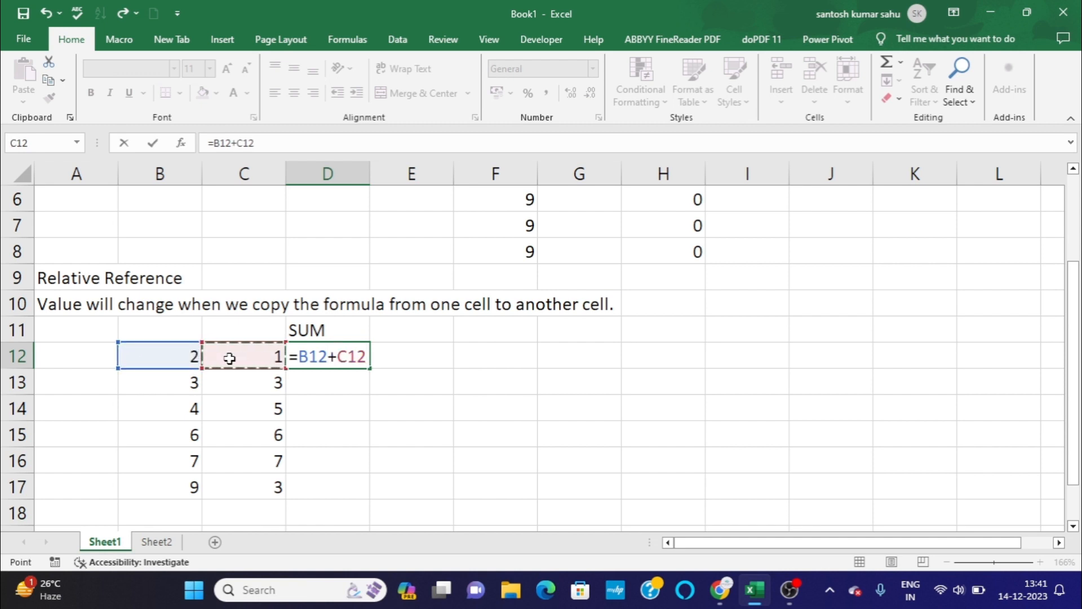
key(Return)
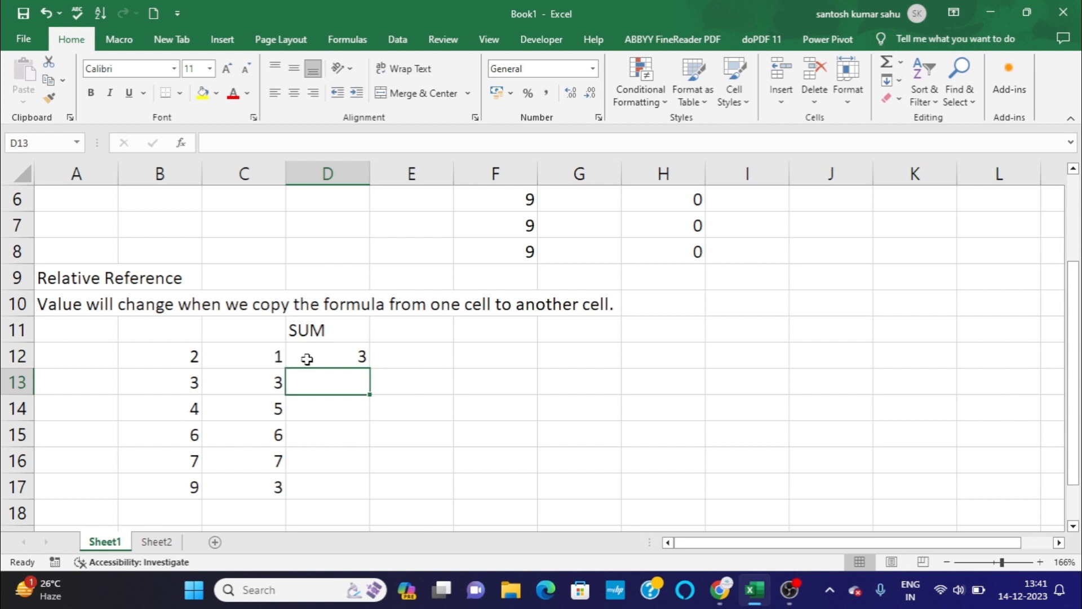
Copy the sum formula from D12 down through cell D17.
click(359, 355)
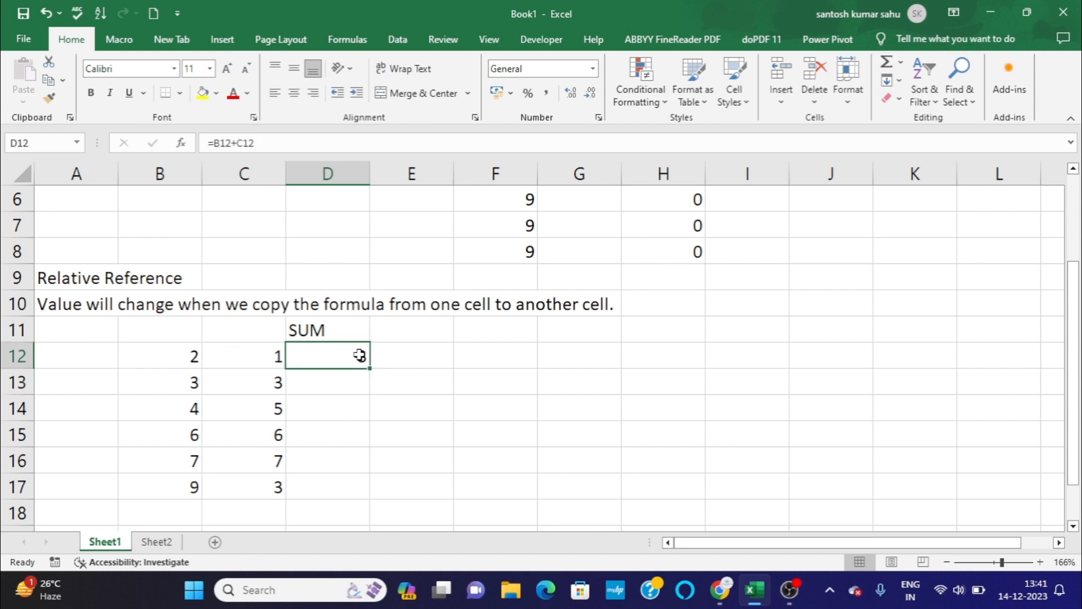
drag(370, 370, 370, 492)
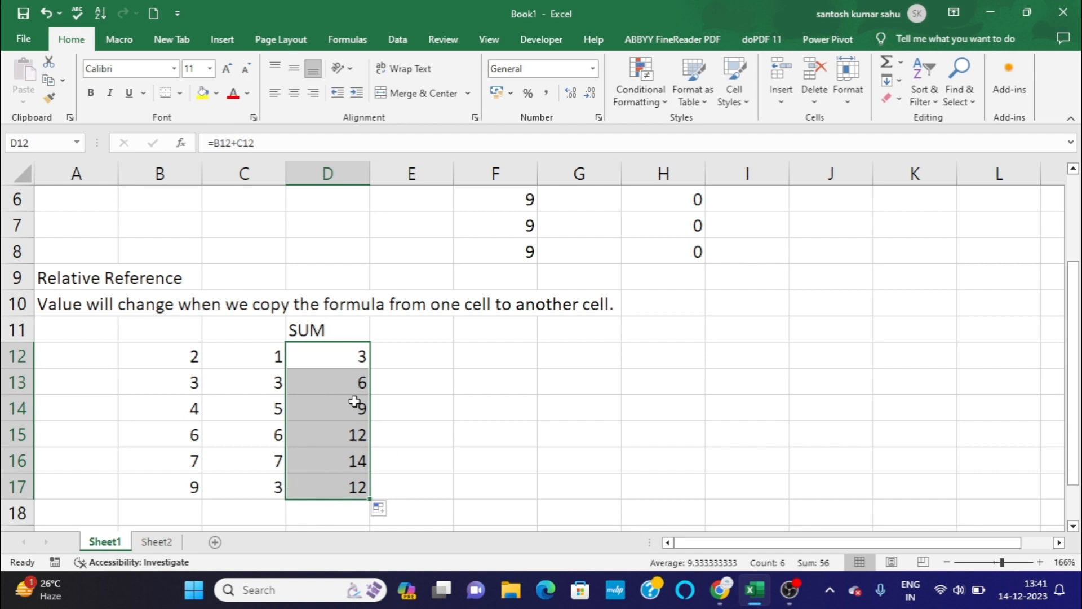
click(410, 389)
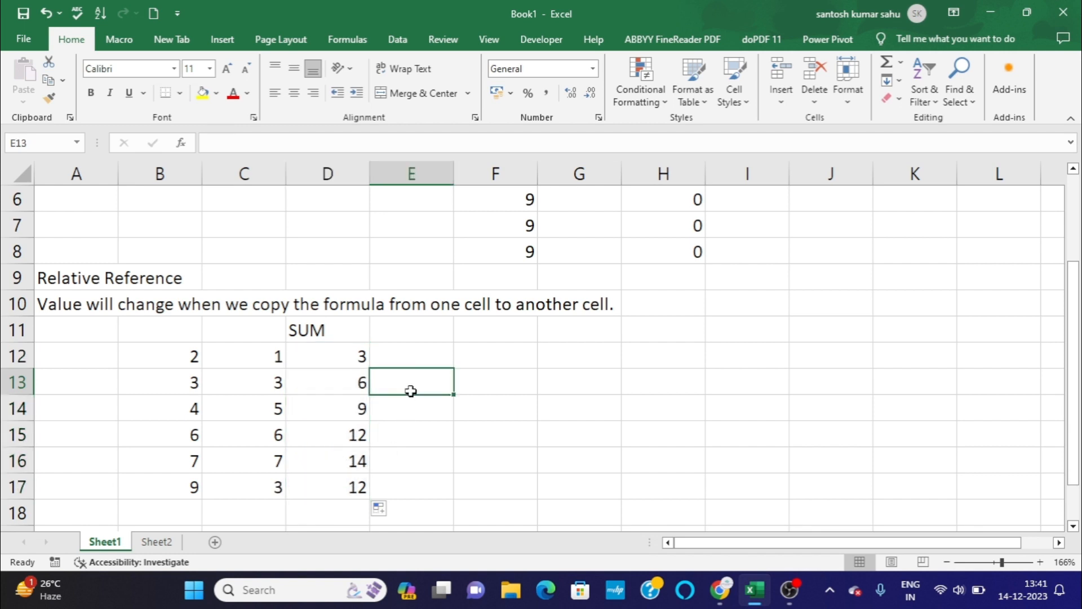
Examine the cell references in the SUM formulas of D12, D13 and D15 without changing them.
double_click(329, 357)
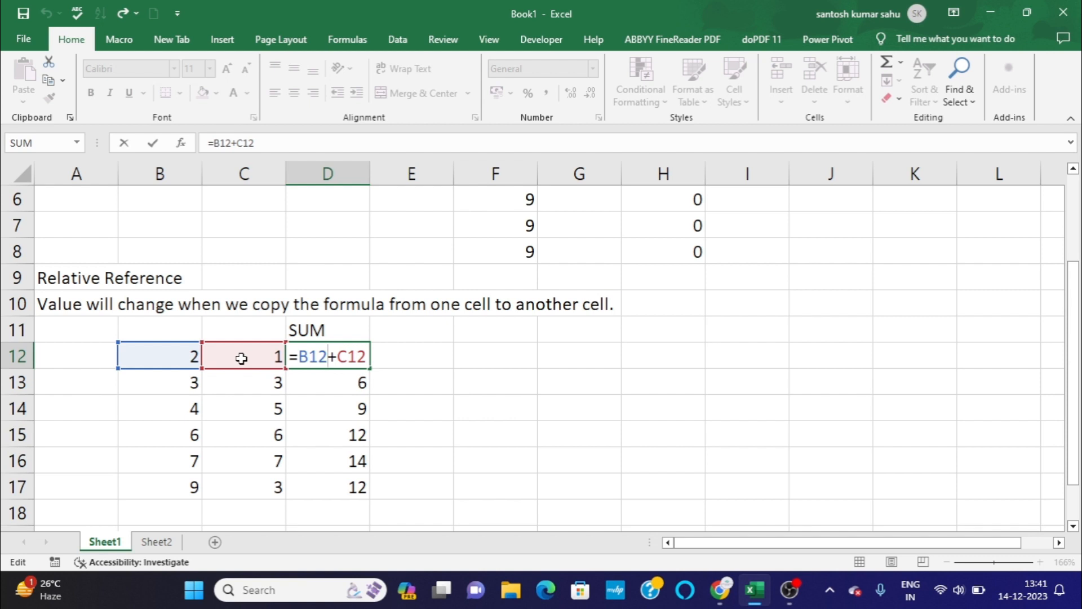
key(Return)
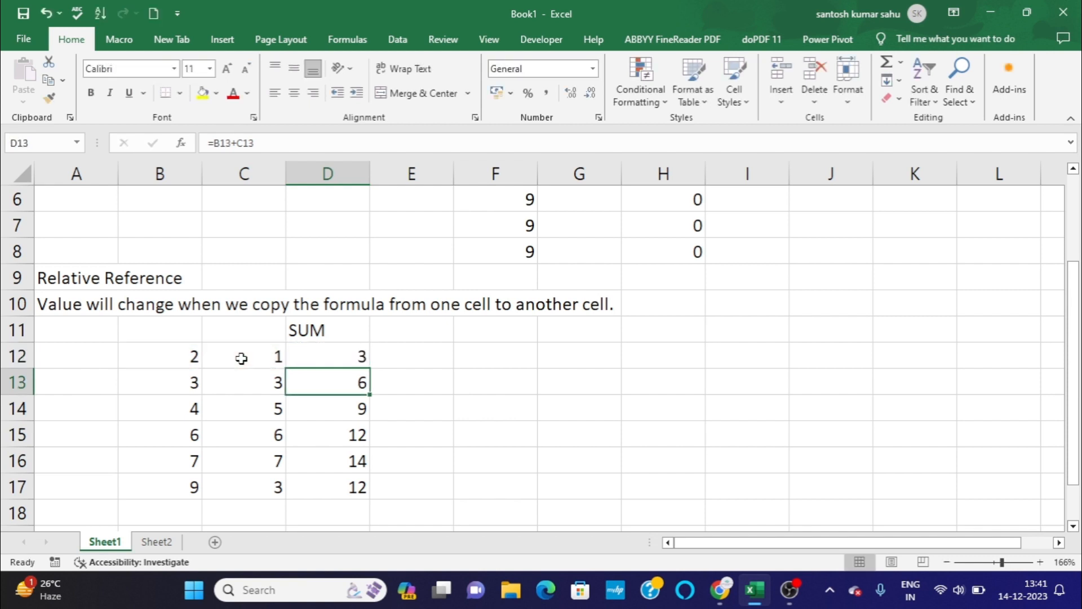
double_click(323, 381)
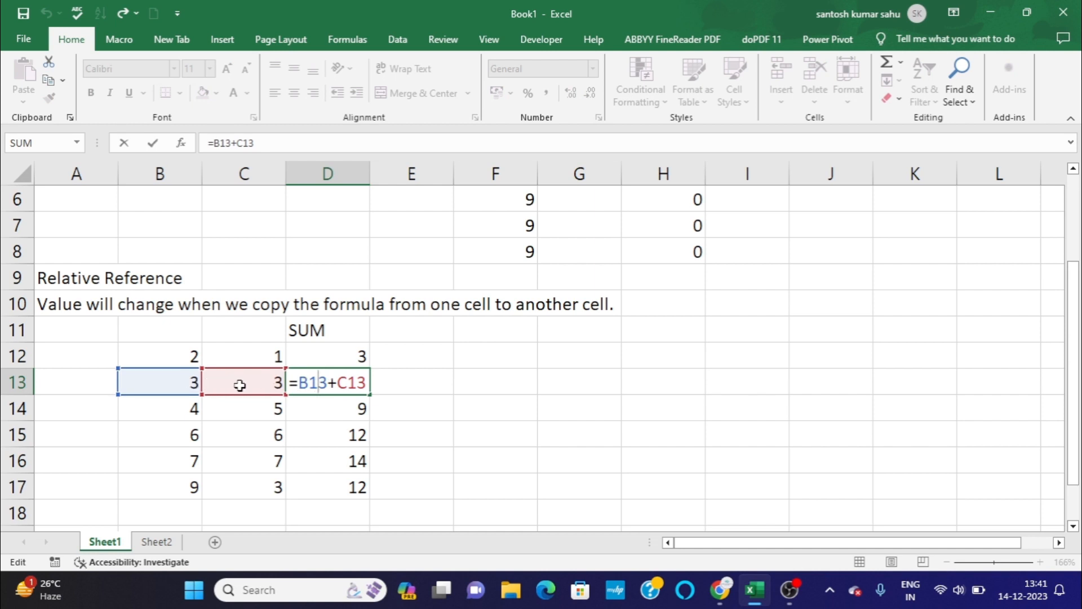
key(Return)
double_click(359, 438)
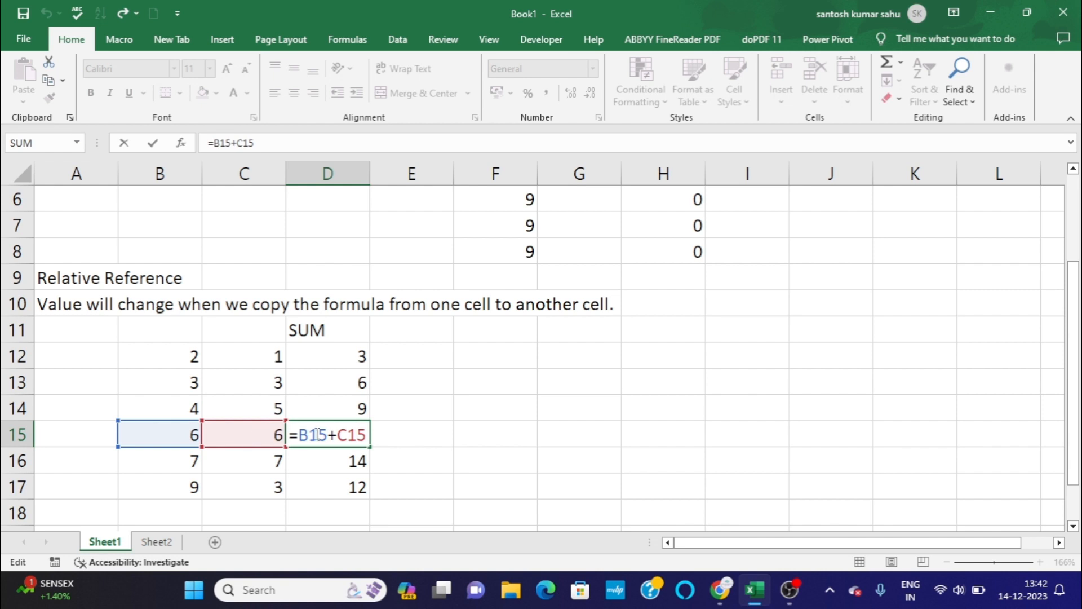
key(Return)
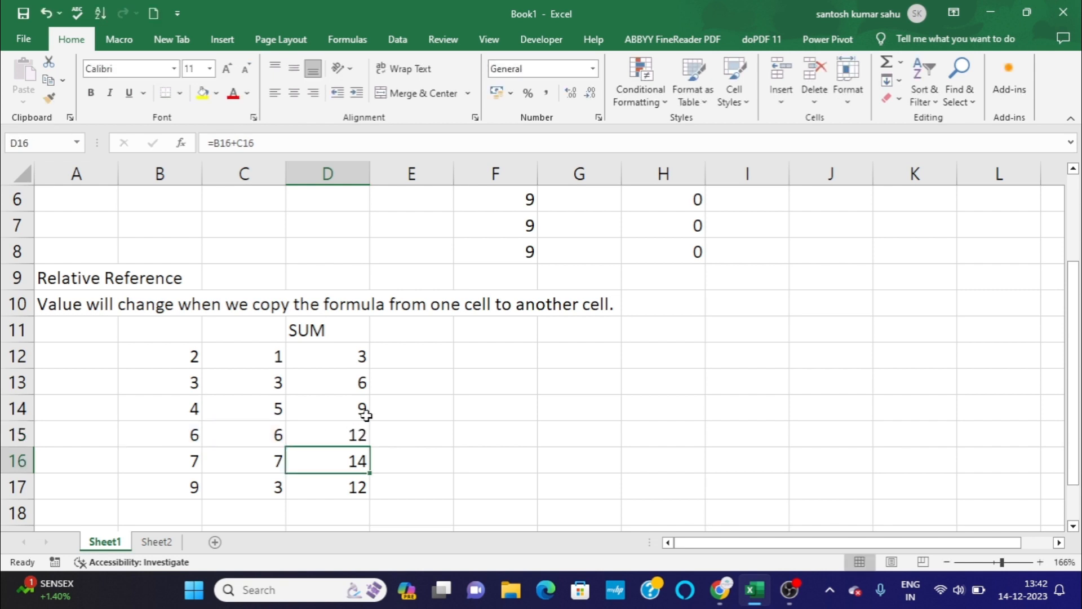
scroll(495, 425, down, 1)
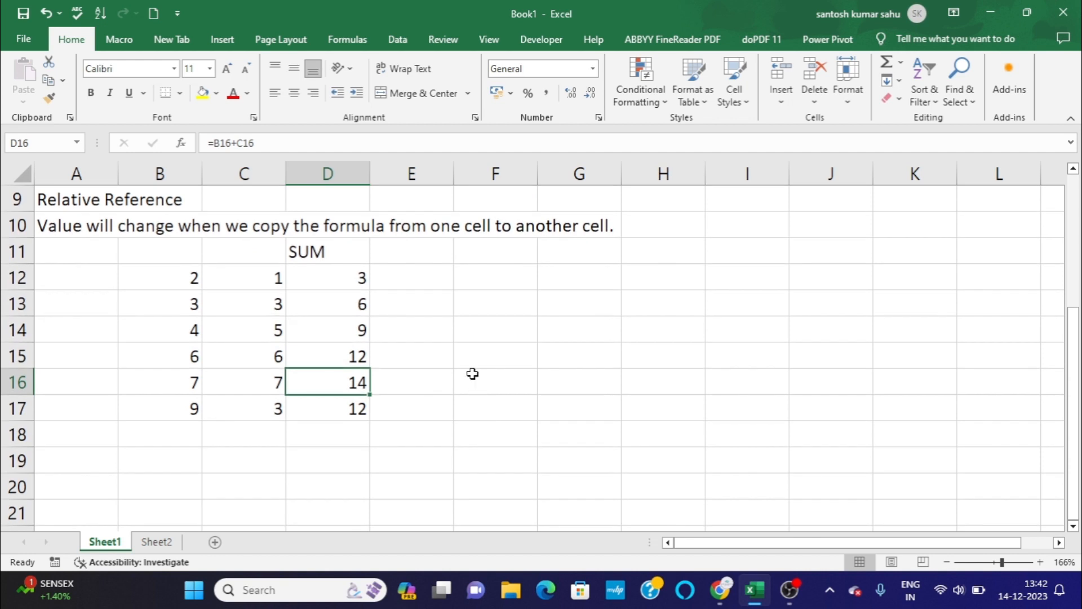
click(420, 431)
scroll(477, 350, up, 1)
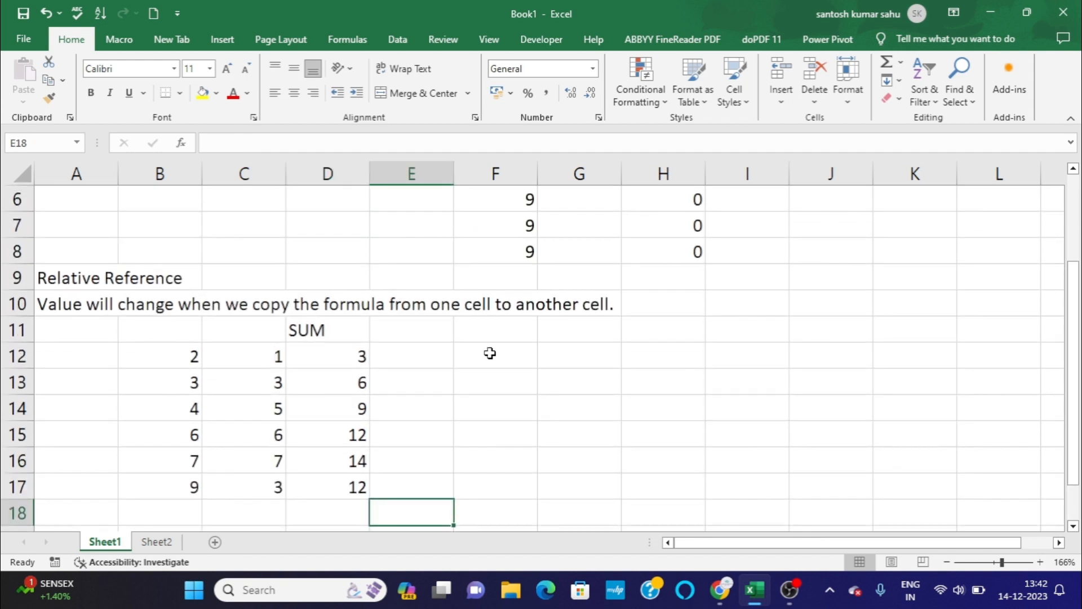
click(490, 352)
scroll(490, 353, up, 2)
scroll(490, 353, down, 2)
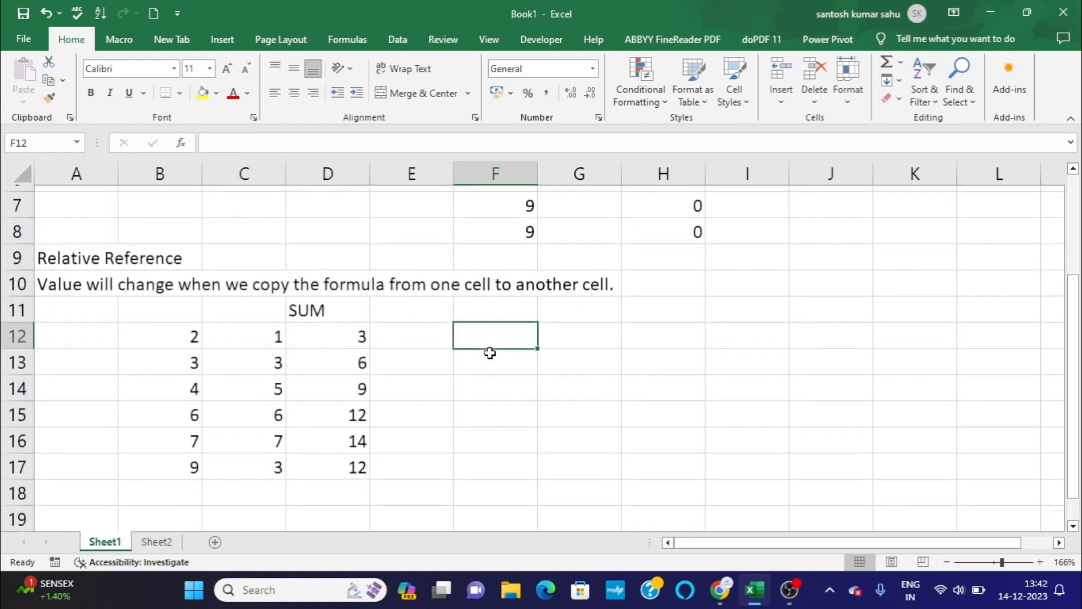
scroll(489, 353, up, 2)
scroll(461, 355, down, 4)
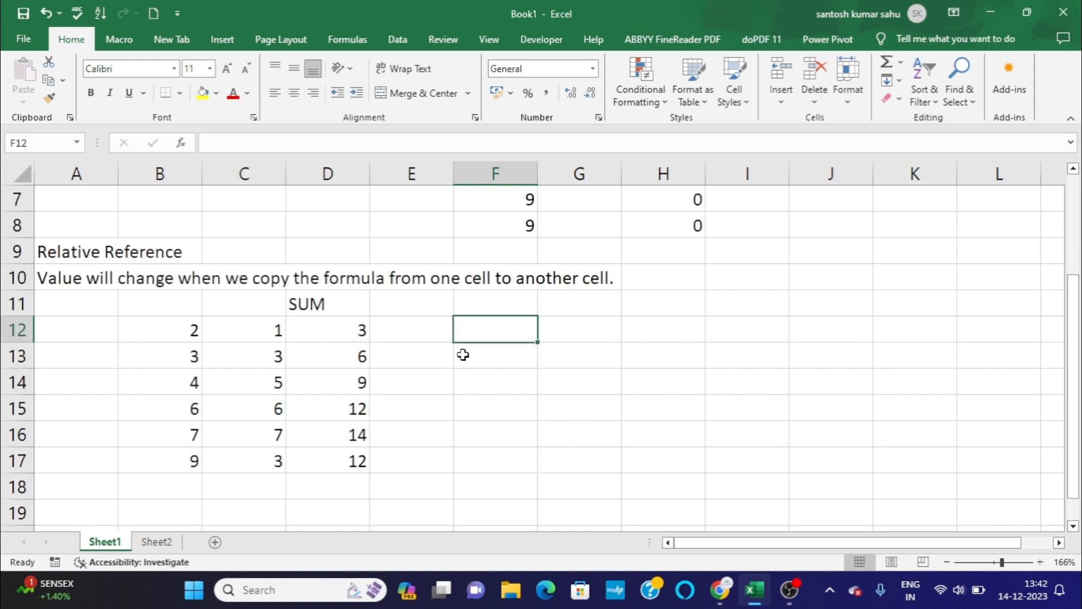
Enter the section heading "Absolute Reference" in cell A19 below the sample table.
click(82, 357)
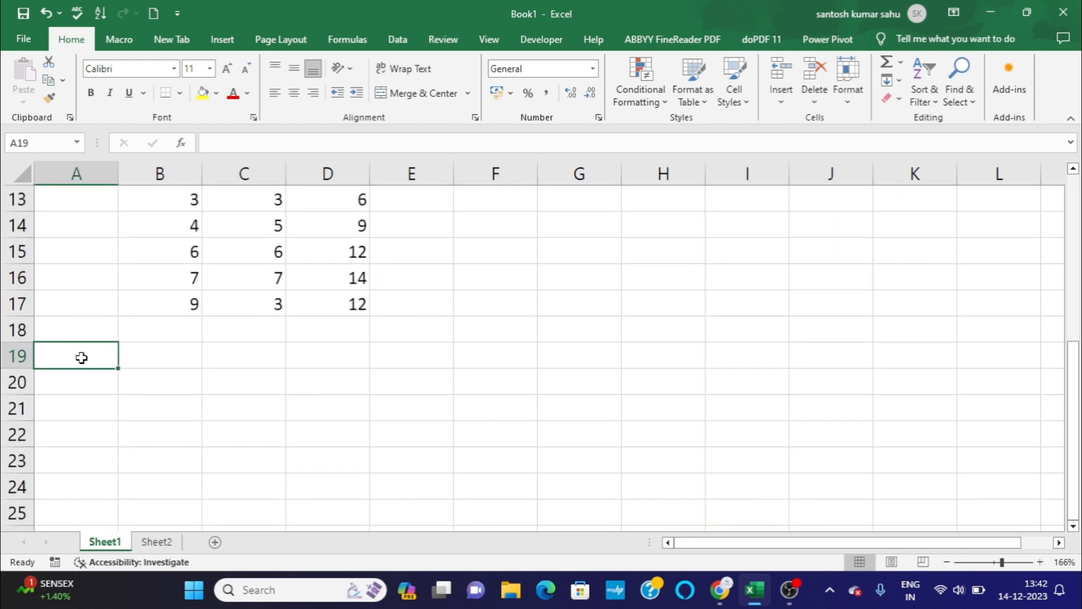
text(A)
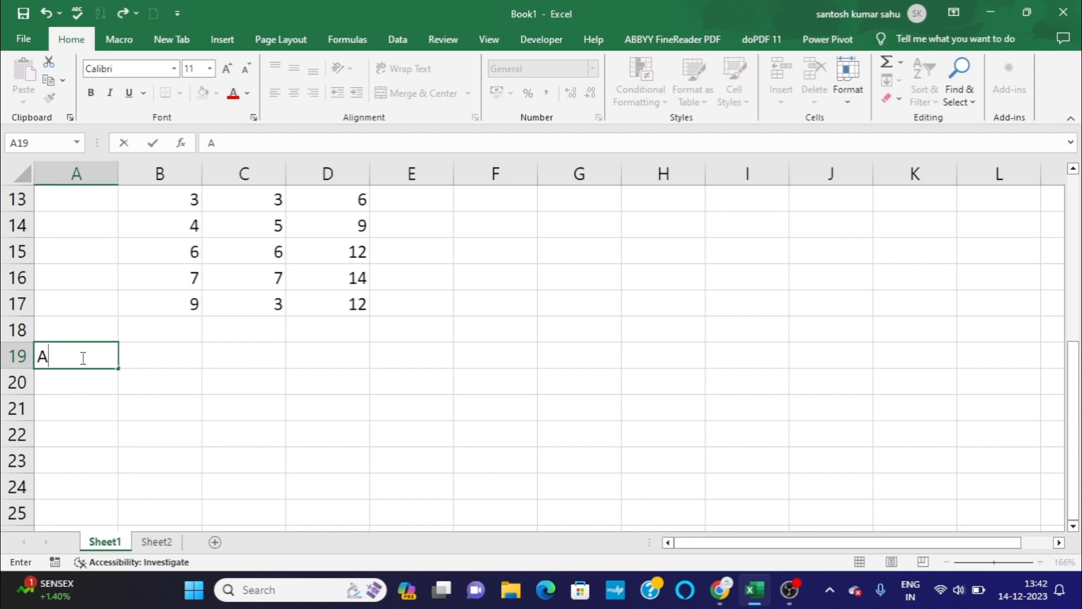
text(bsolute Re)
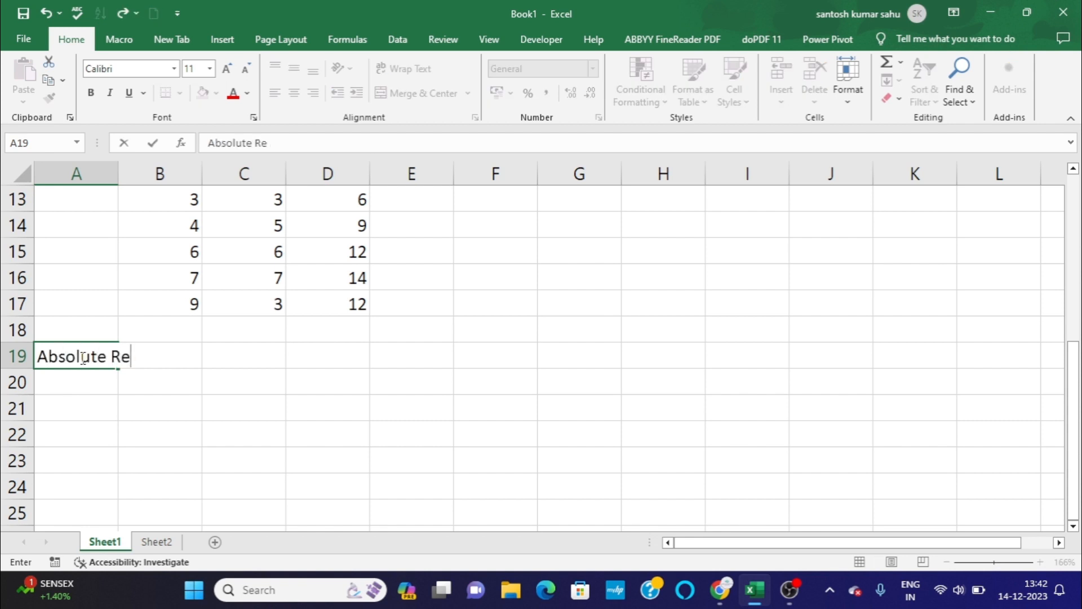
text(ference)
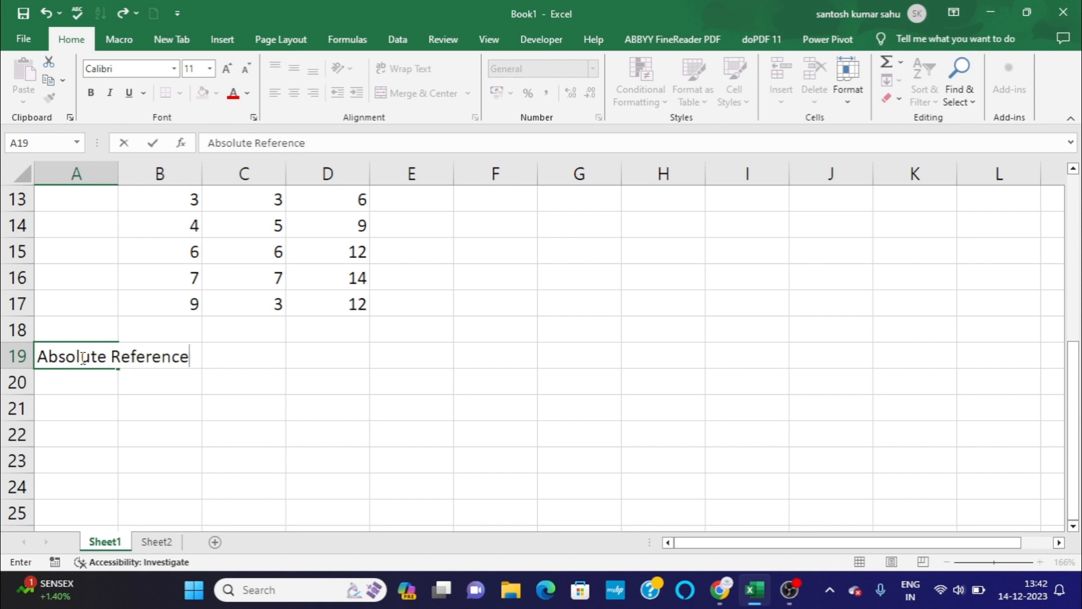
key(Return)
Enter the sample values 8 in cell B22 and 5 in cell D20 under the Absolute Reference heading.
click(257, 387)
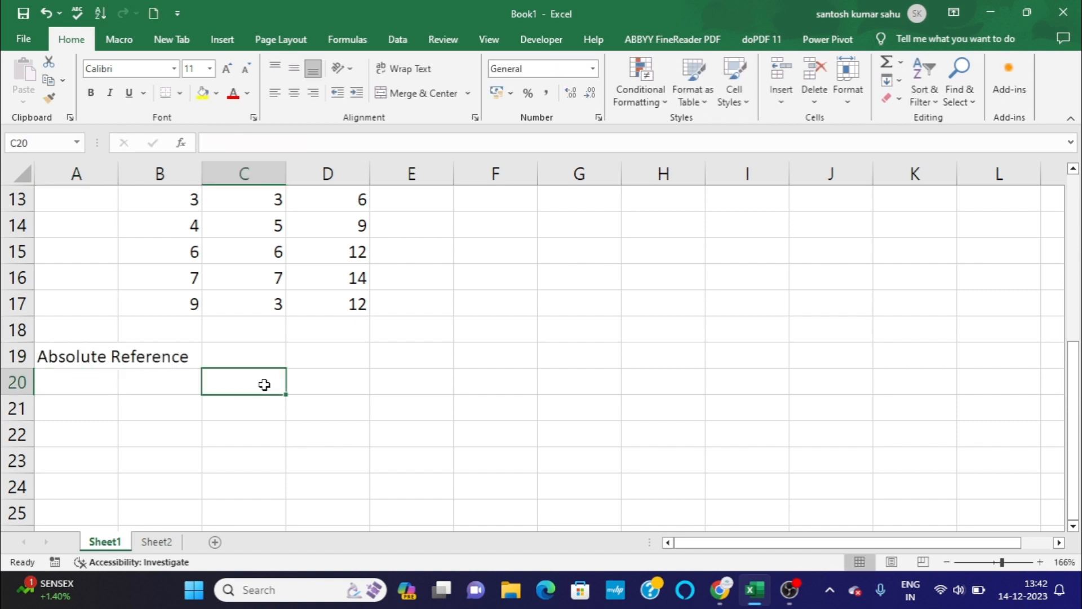
scroll(345, 389, up, 4)
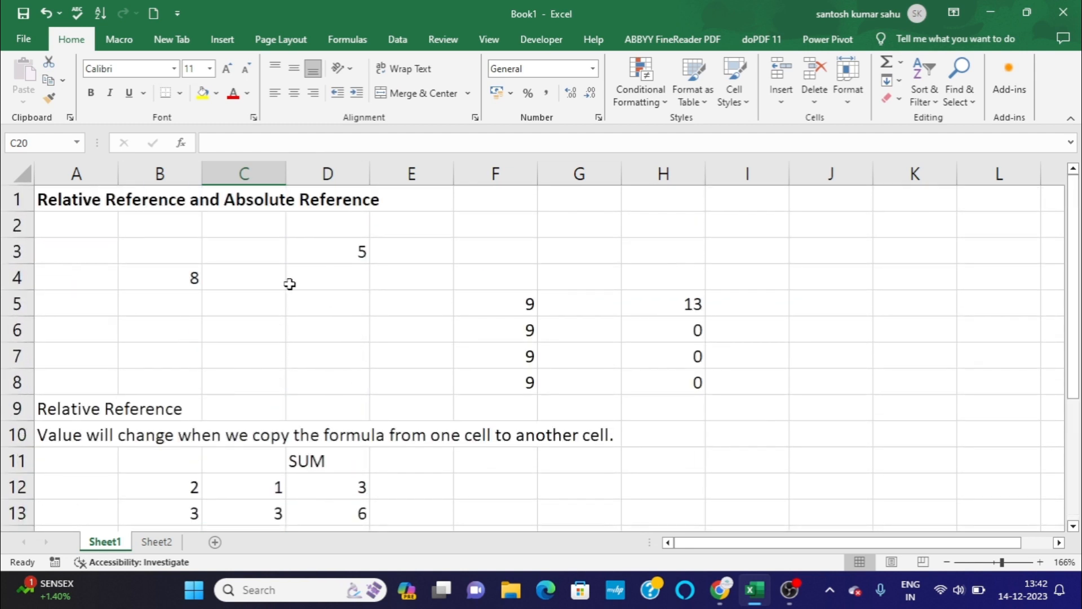
scroll(333, 275, down, 1)
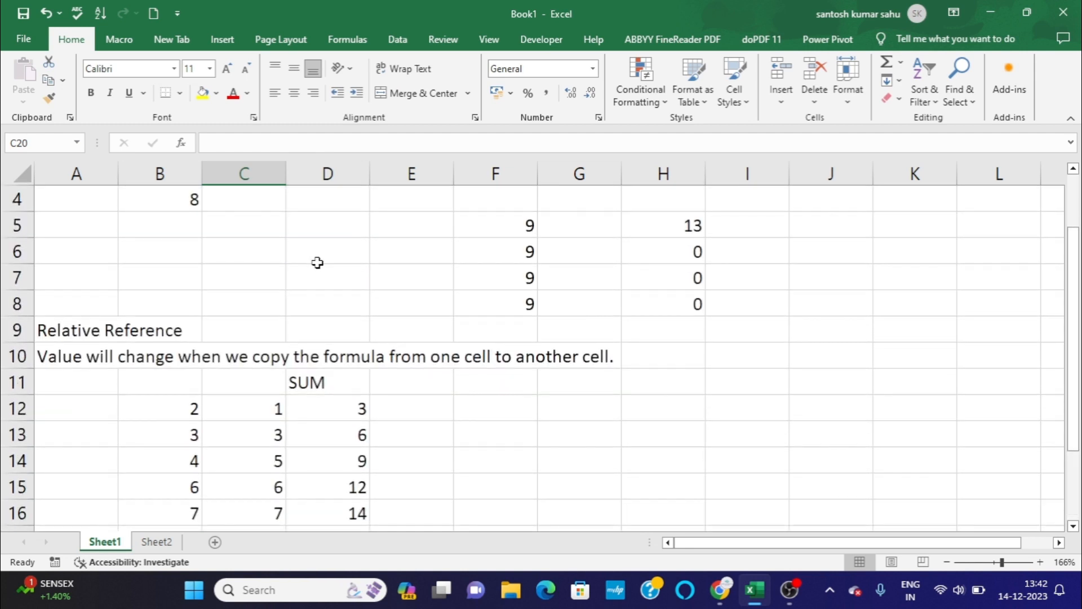
scroll(316, 265, up, 1)
scroll(363, 252, down, 4)
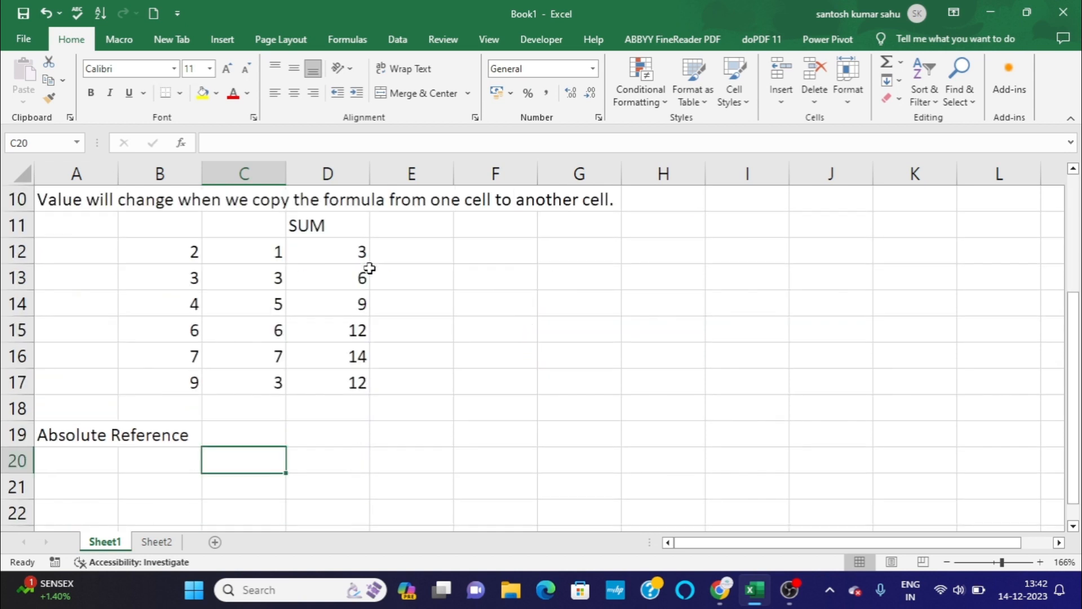
click(180, 438)
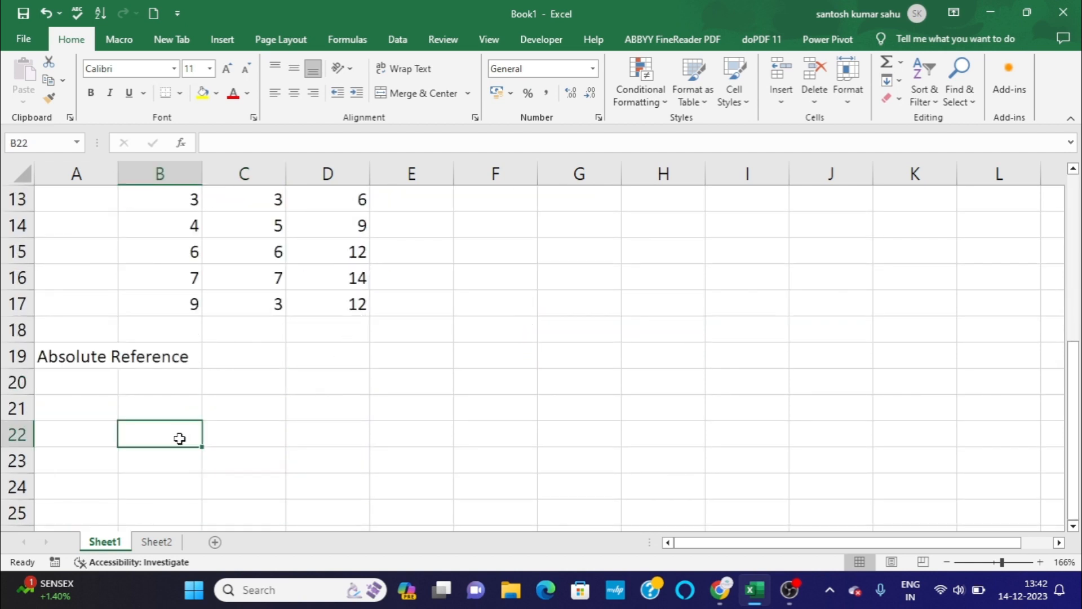
text(8)
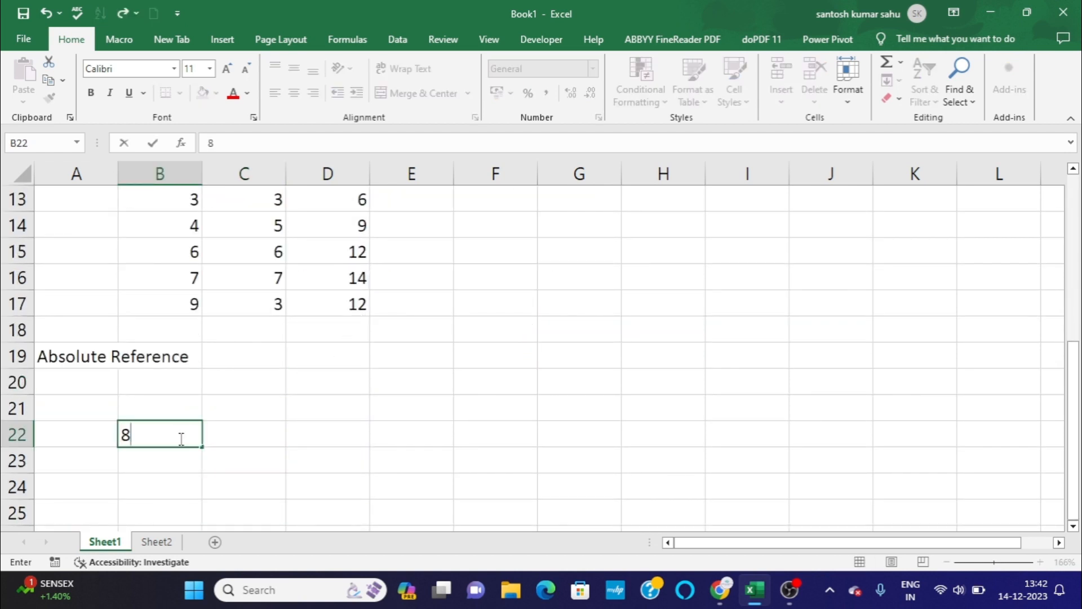
click(285, 380)
text(5)
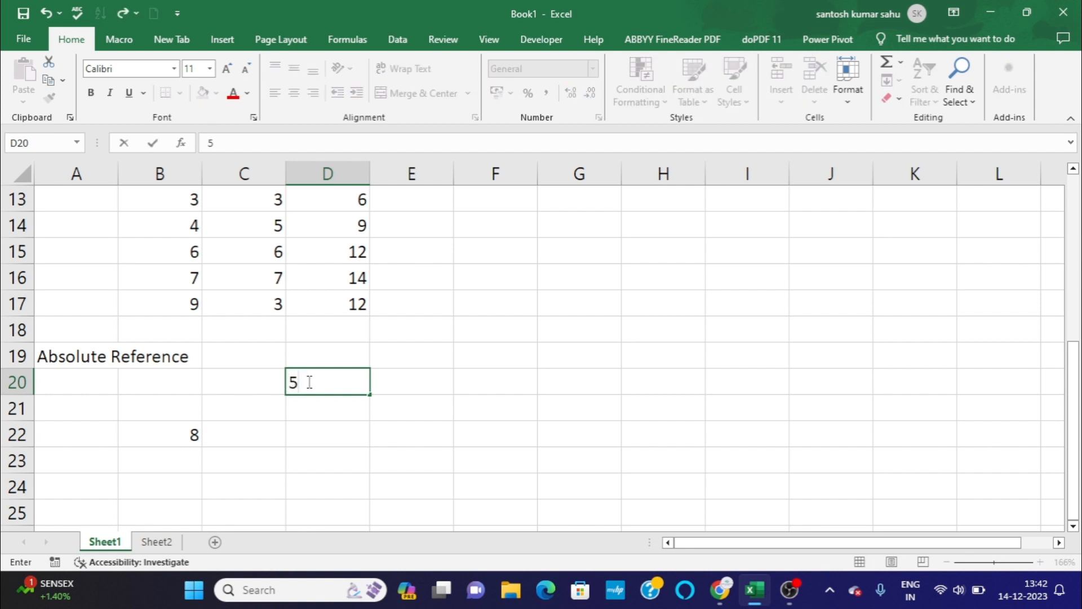
Enter the formula =8+5 with typed-in numbers in cell F21.
click(450, 403)
click(499, 415)
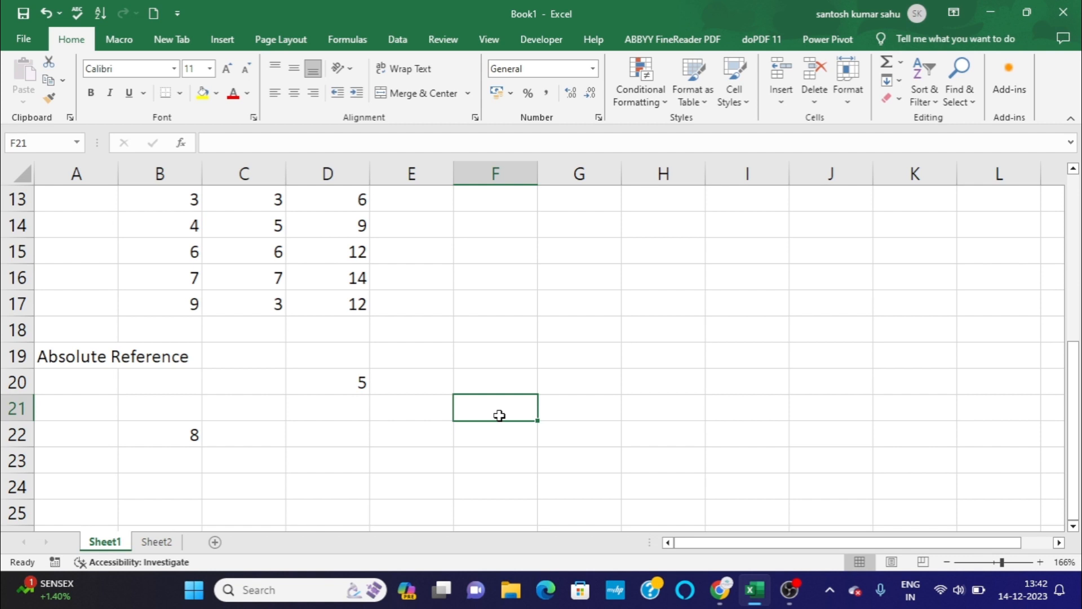
text(=8)
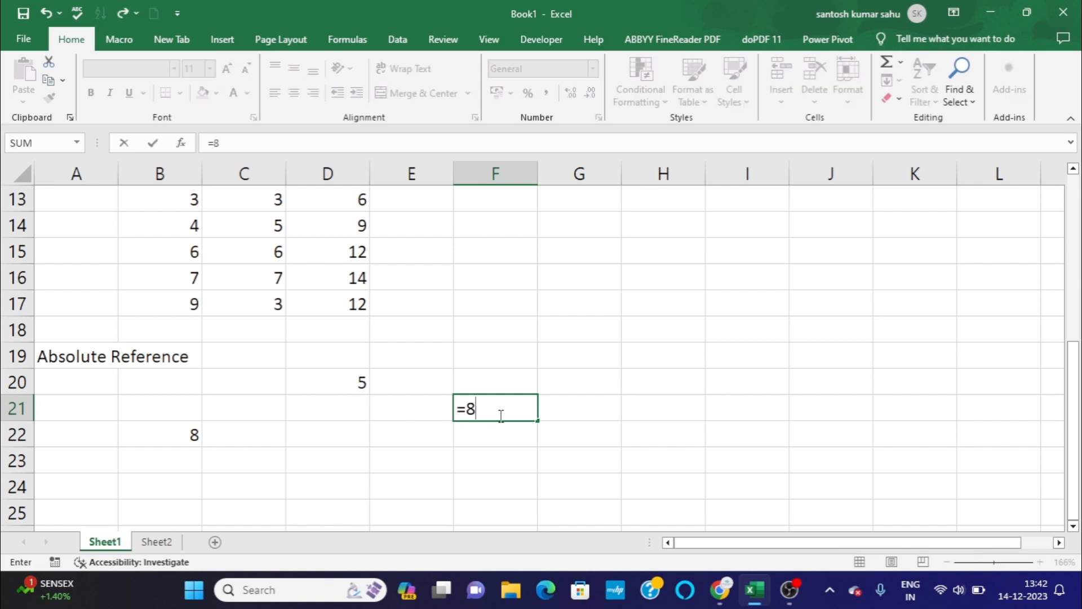
text(+5)
key(Return)
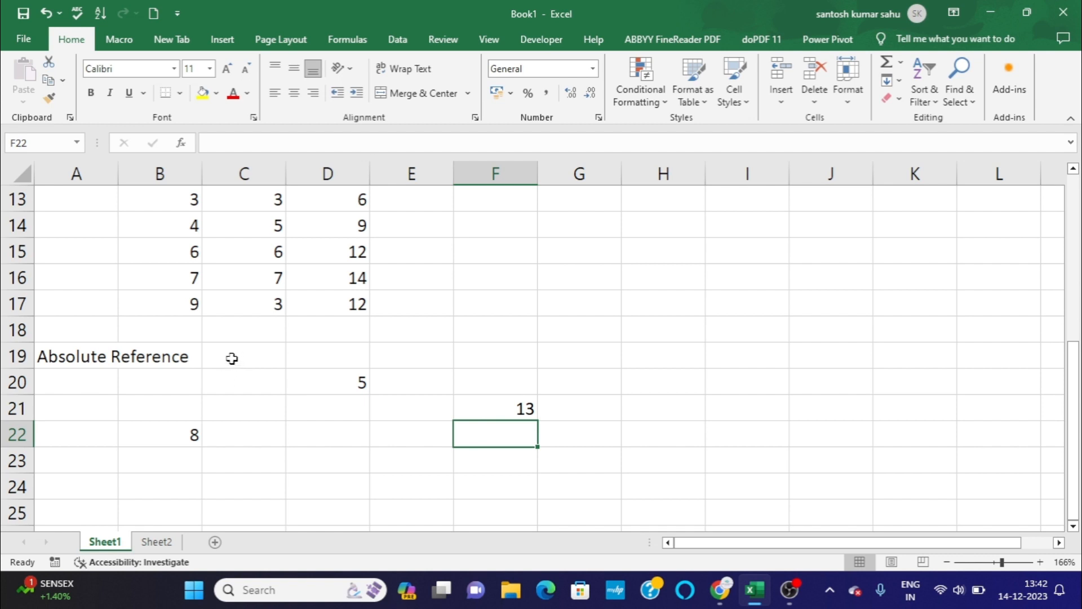
Clear D20 and B22, and enter the sample values 5 in D22 and 8 in B24 instead.
click(313, 383)
key(BackSpace)
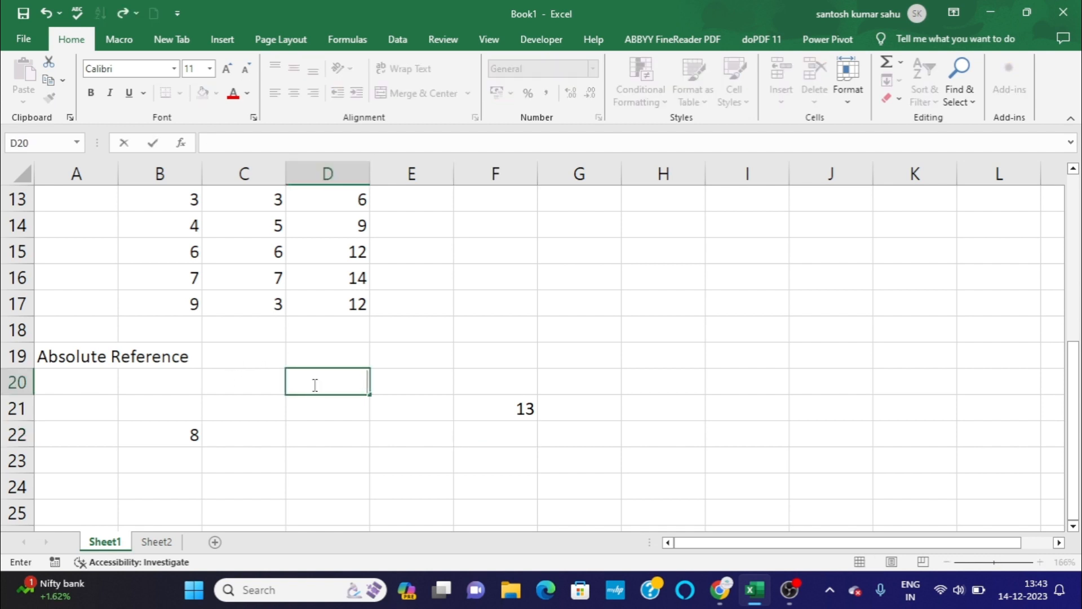
click(322, 441)
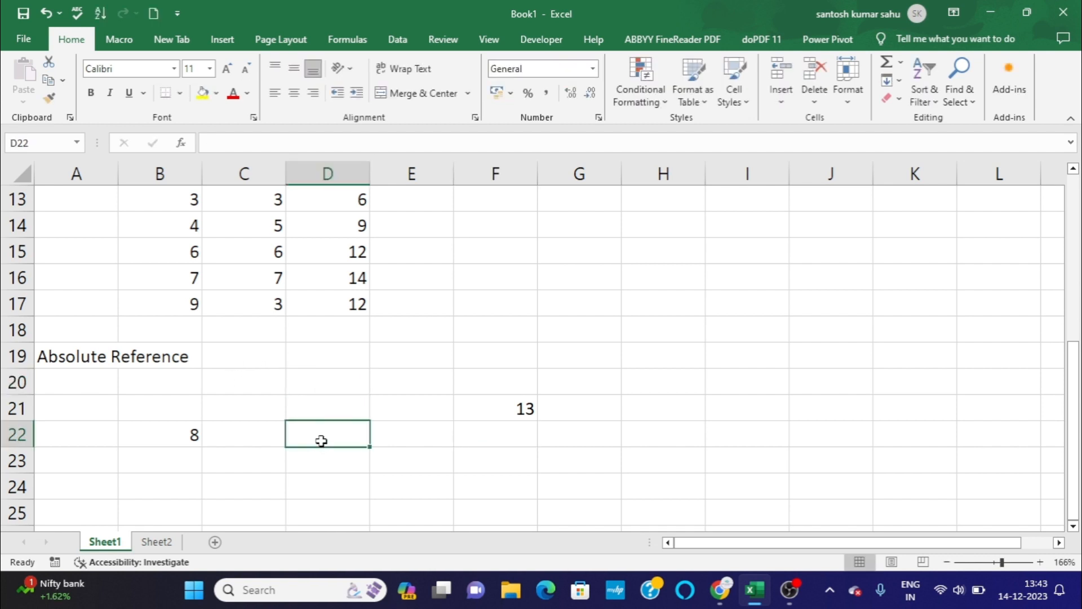
text(5)
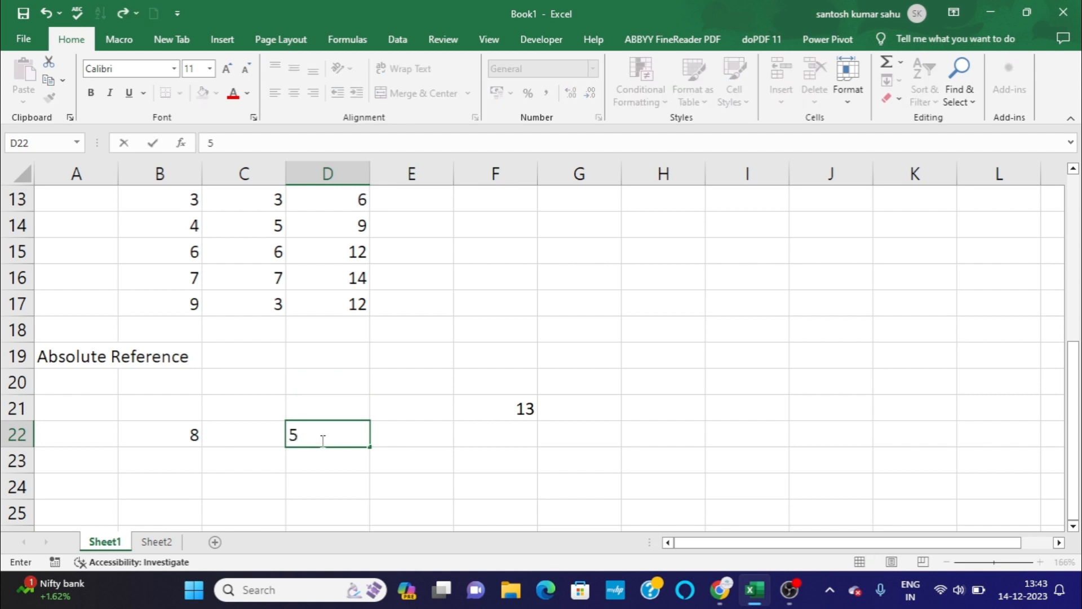
click(191, 432)
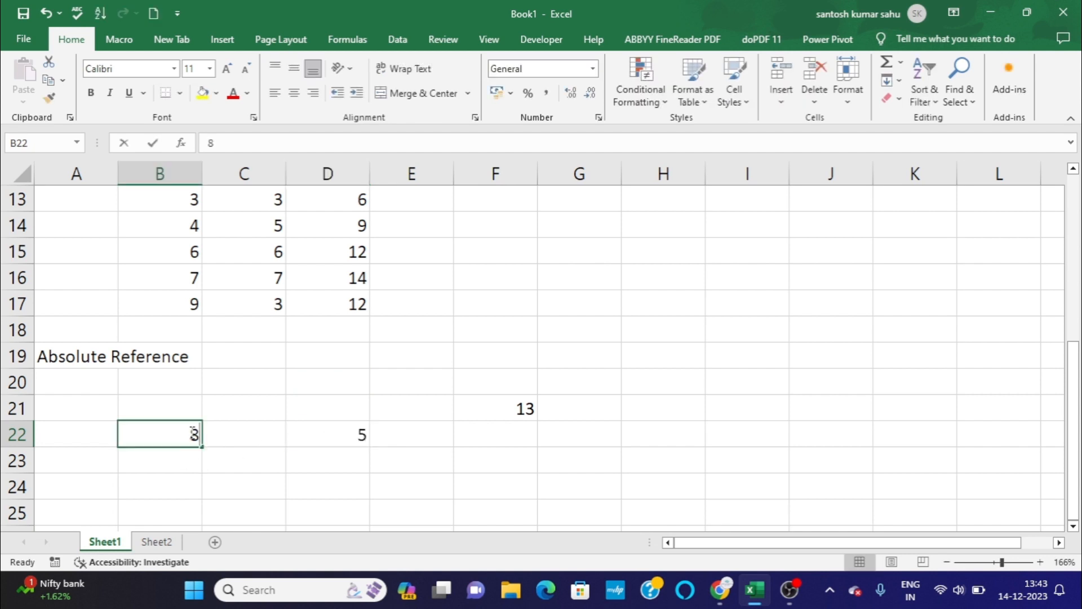
key(BackSpace)
click(186, 496)
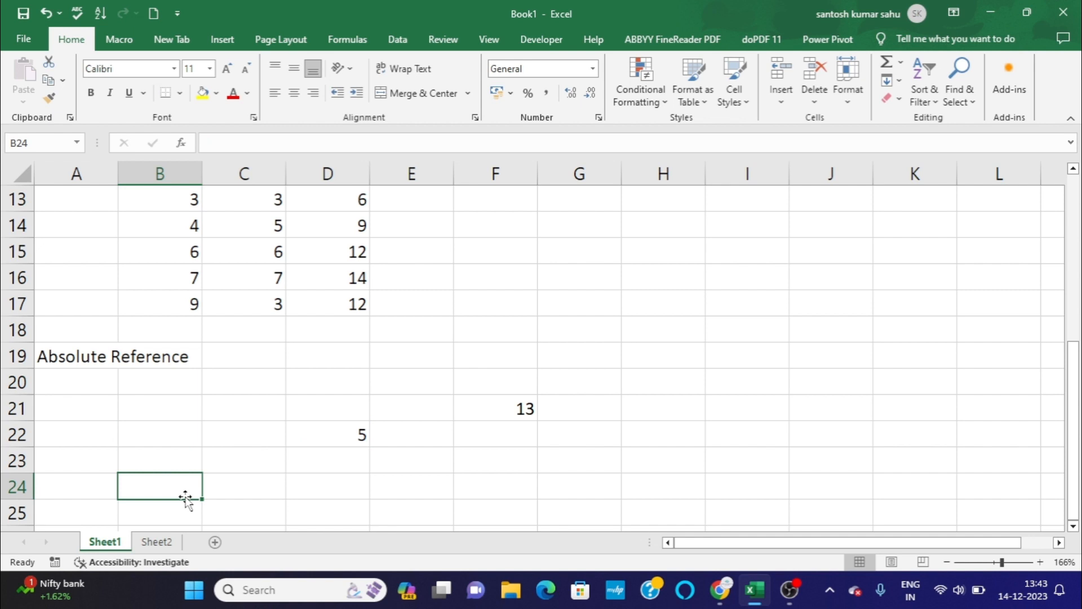
text(8)
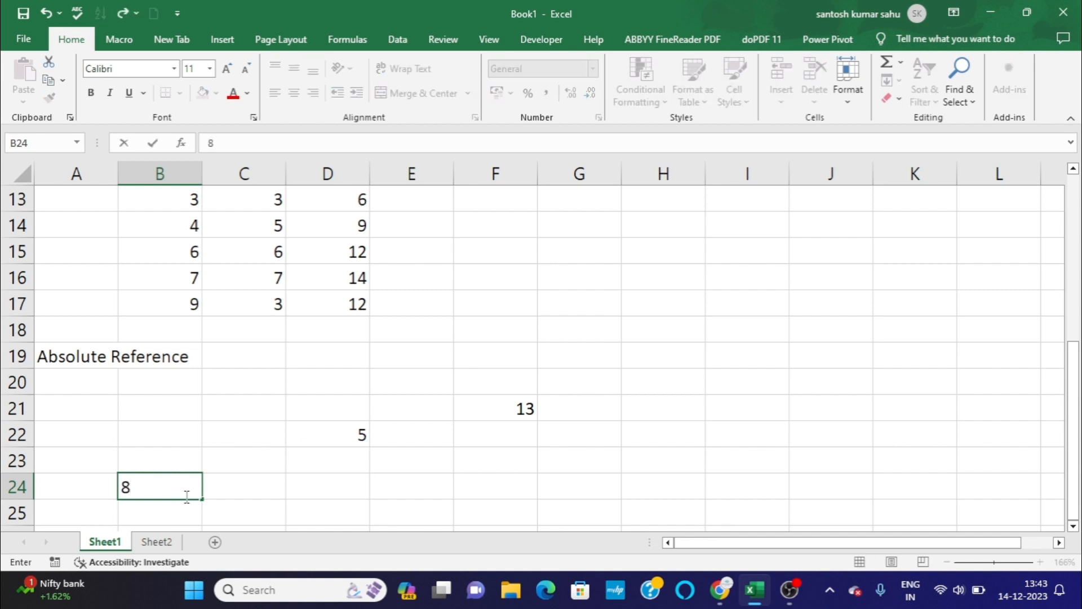
click(111, 382)
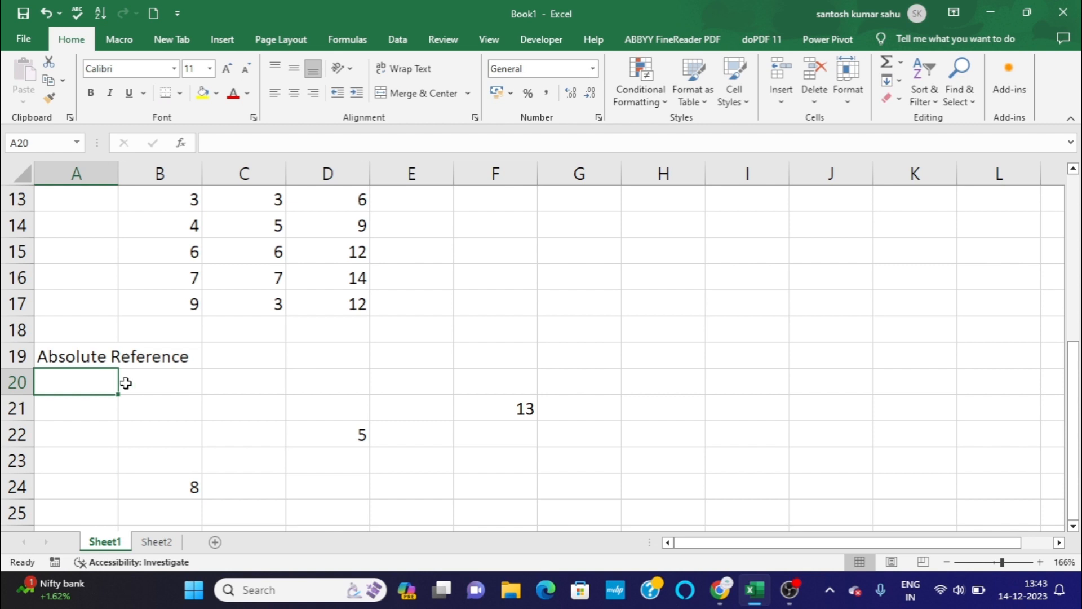
Enter the label "(Constant)" in cell C19 beside the Absolute Reference heading.
click(227, 357)
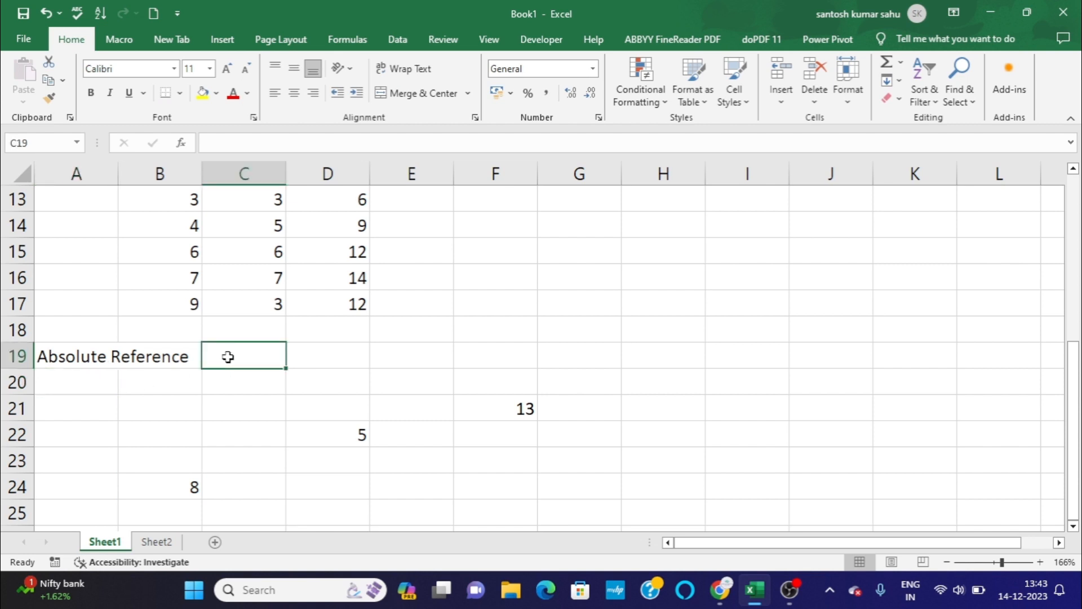
text(()
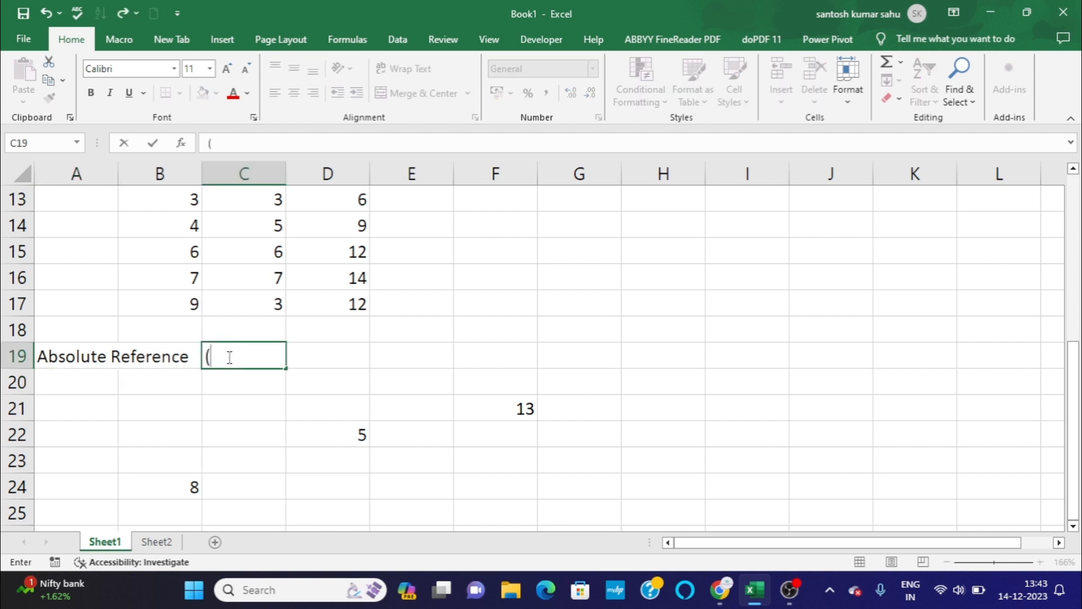
text(Conta)
key(BackSpace)
text(sta)
key(BackSpace)
key(BackSpace)
key(BackSpace)
text(ant))
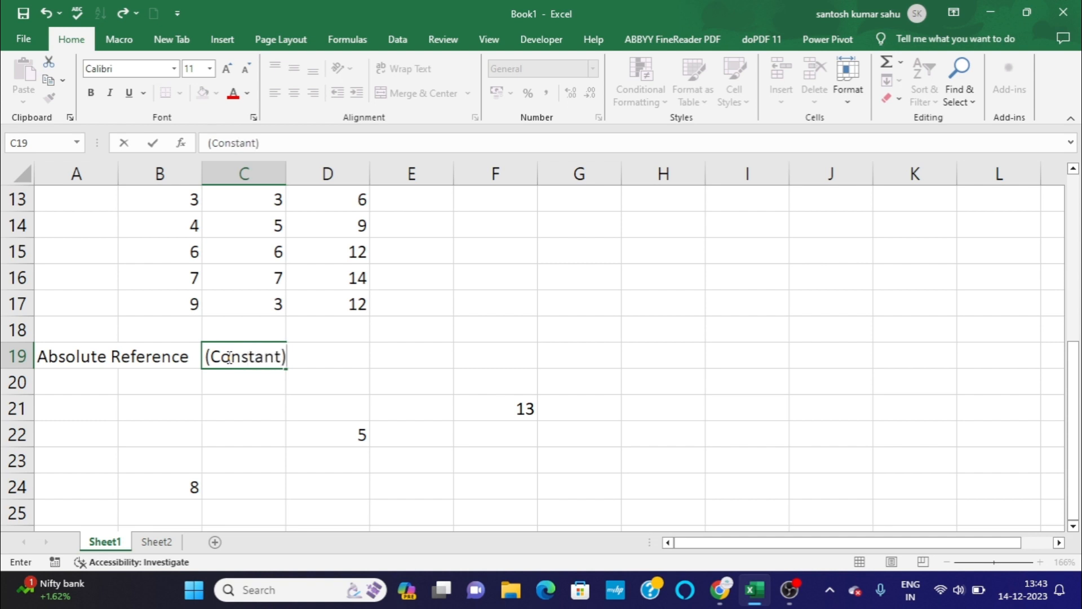
Enter the explanation "When we copy the formula from one cell to another cell it does not change." in cell A20.
click(85, 388)
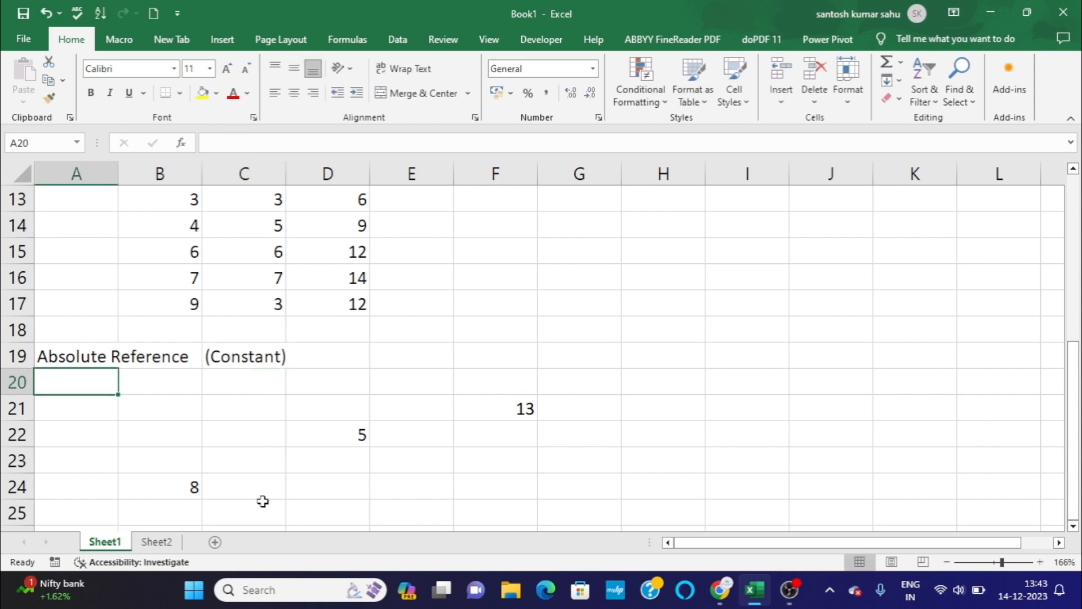
text(Whe)
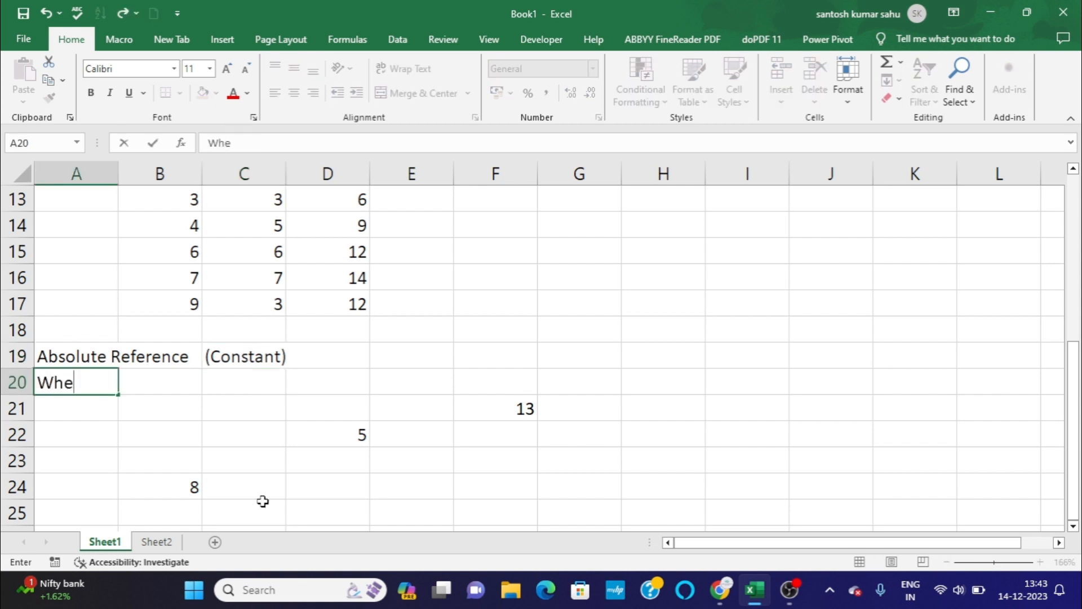
text(n we copy)
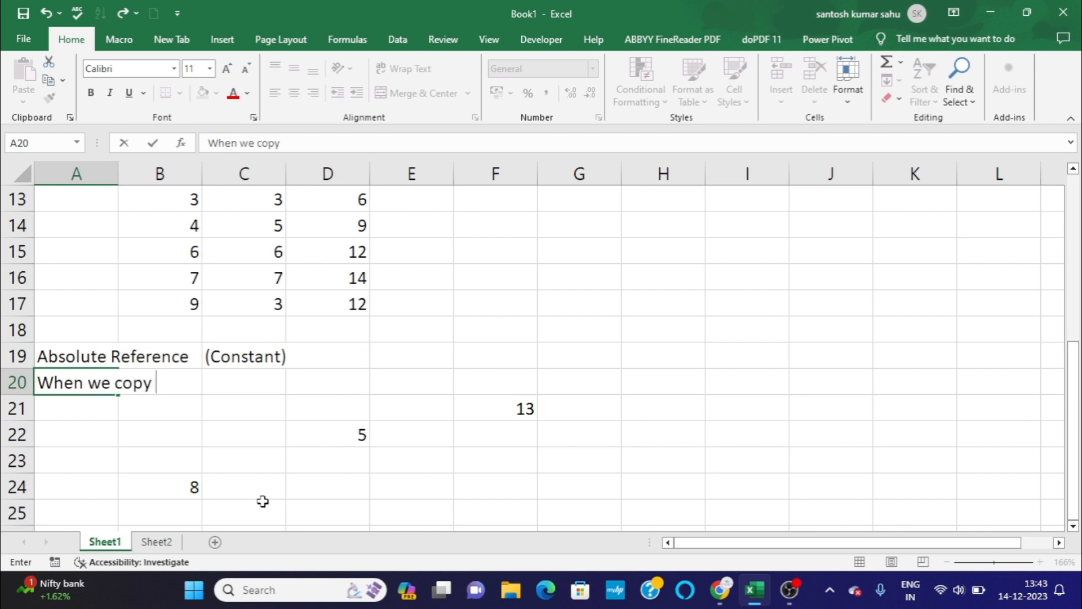
text( the form)
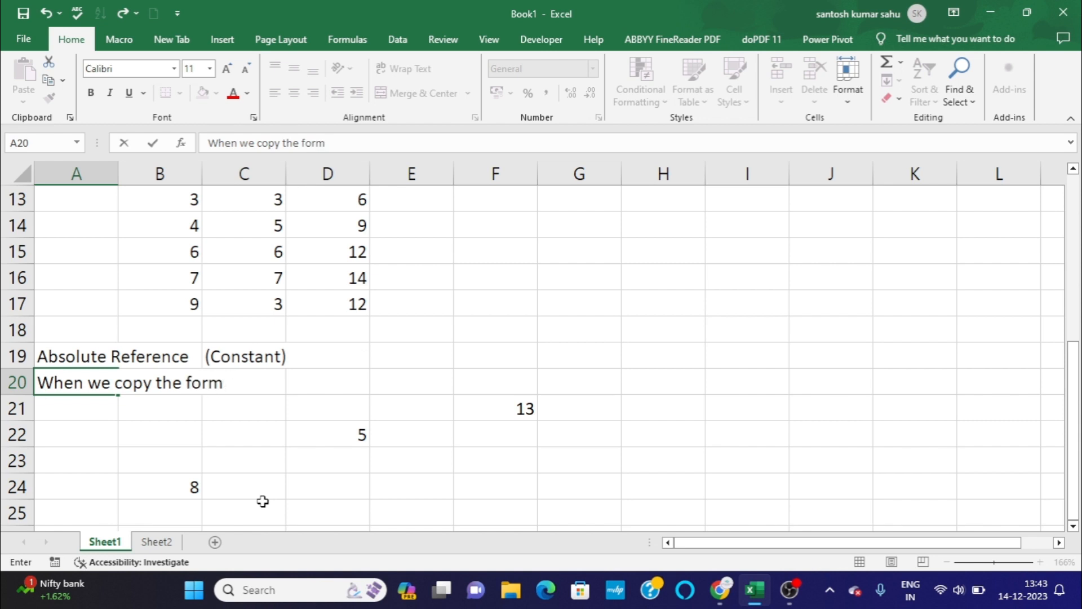
text(yula d)
key(BackSpace)
text(from one)
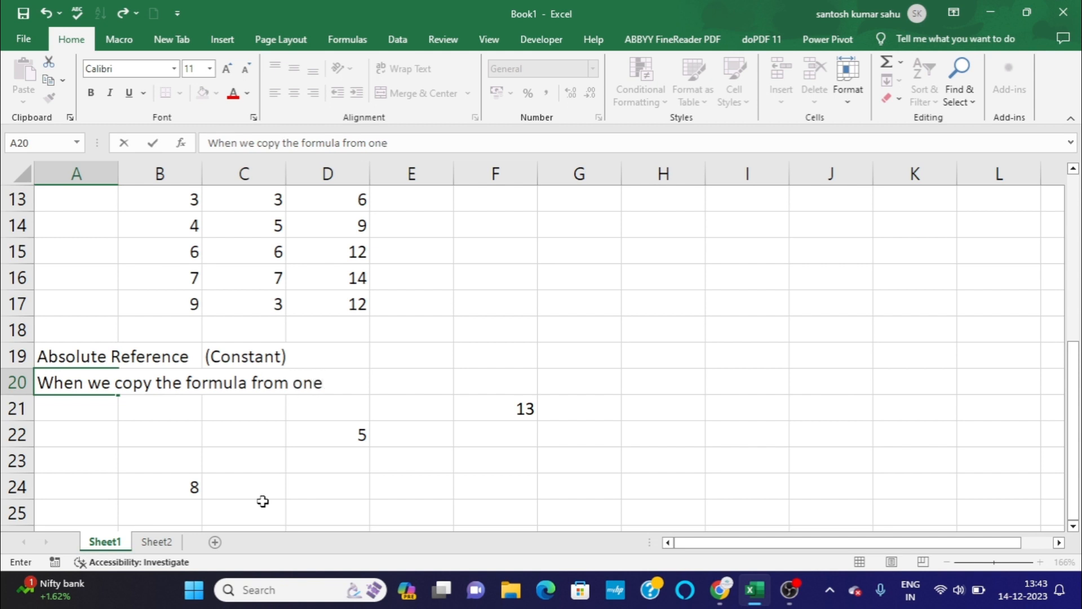
text( cell to )
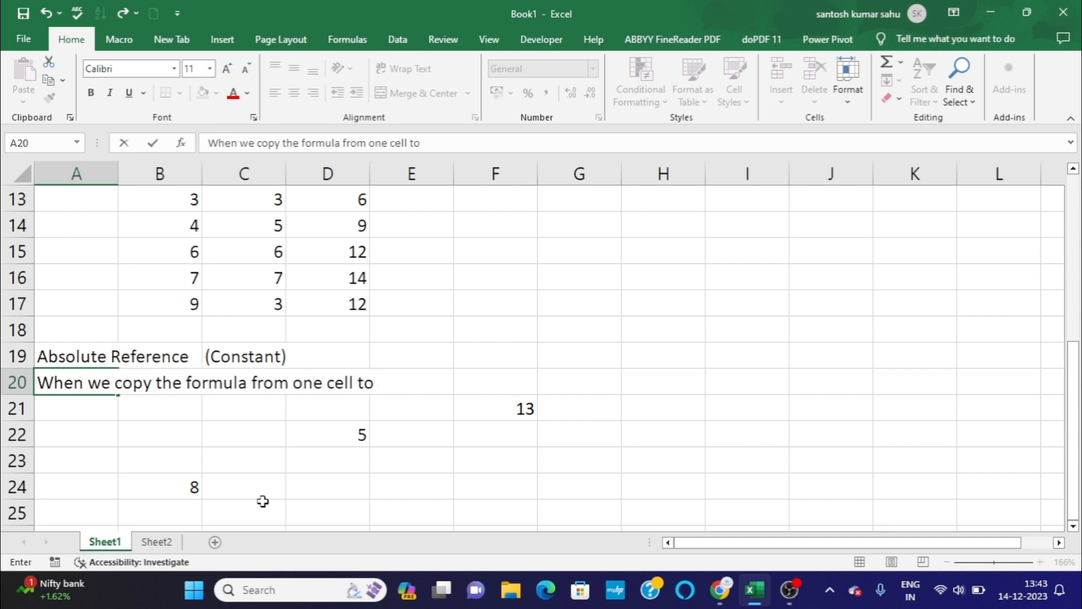
text(another)
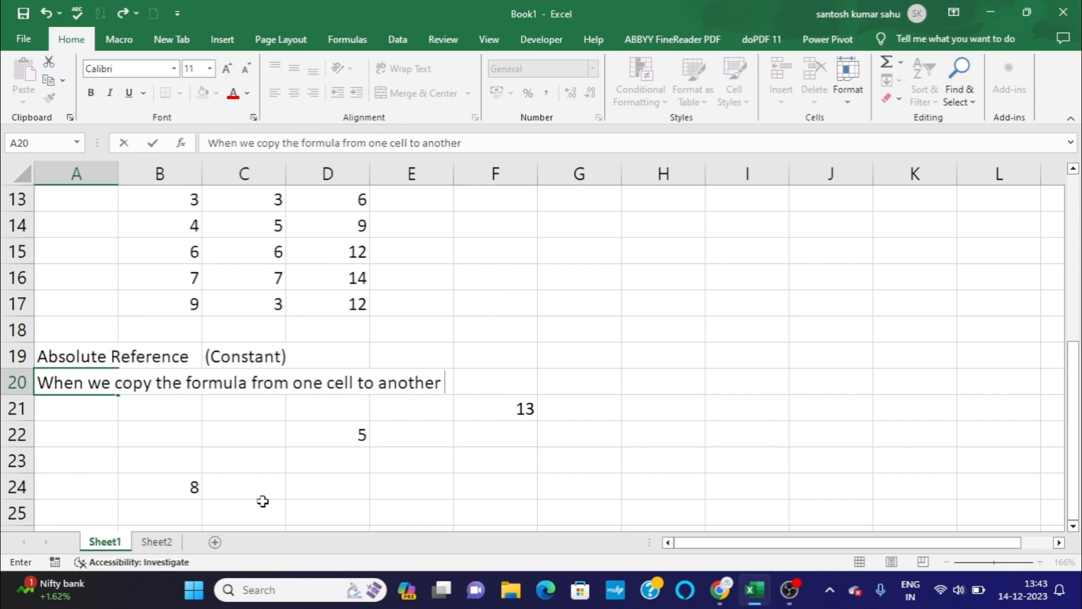
text( cell it)
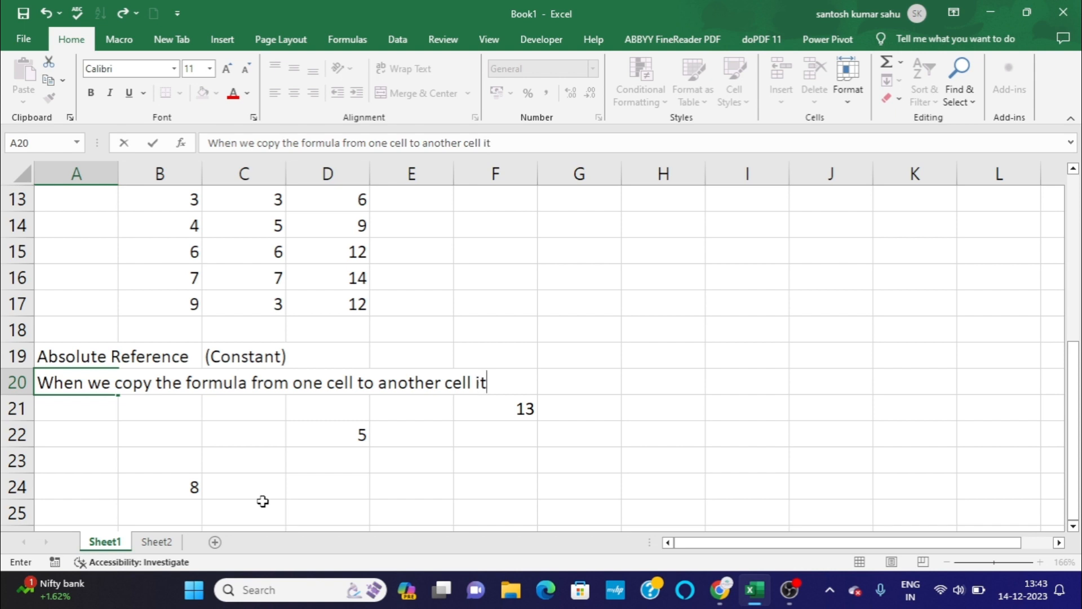
text( does not )
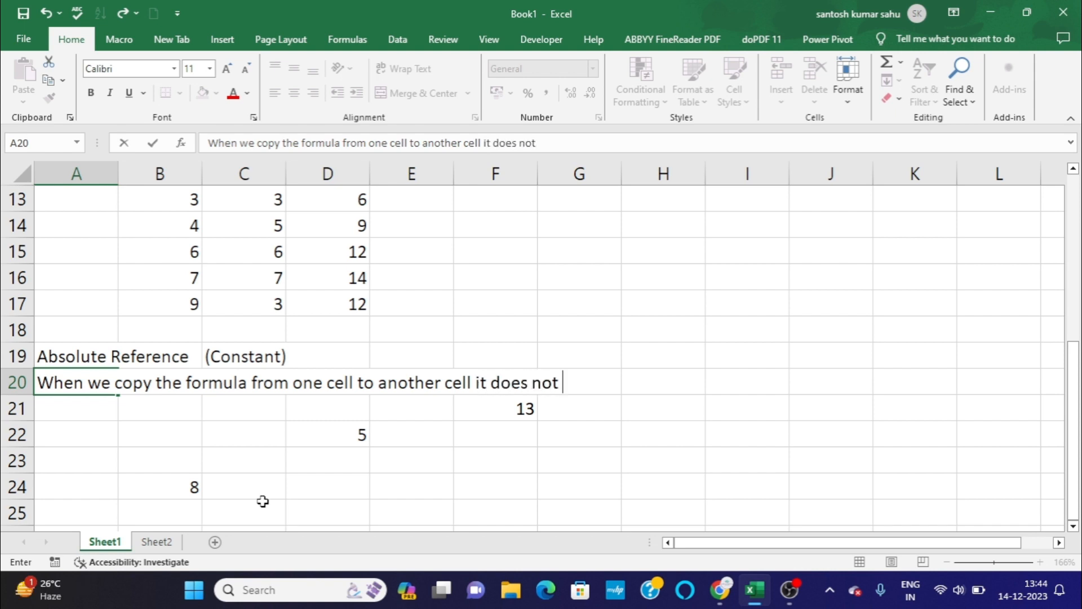
text(change)
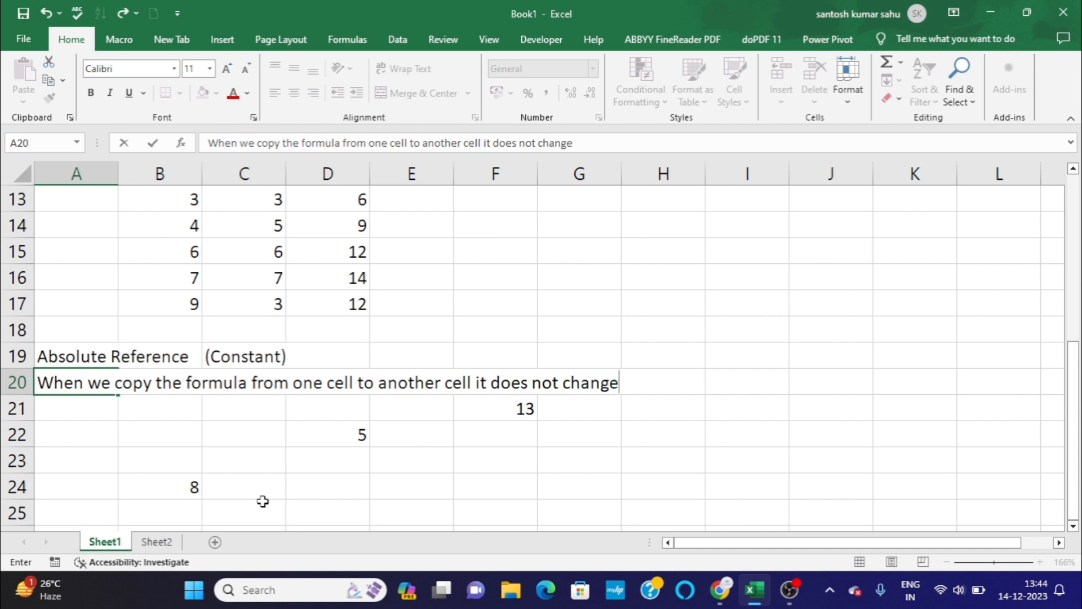
text(.)
Compare the relative-reference formulas in D12 to D14 and their source cells with the typed-in-number formula in F21, without changing them.
scroll(702, 339, up, 1)
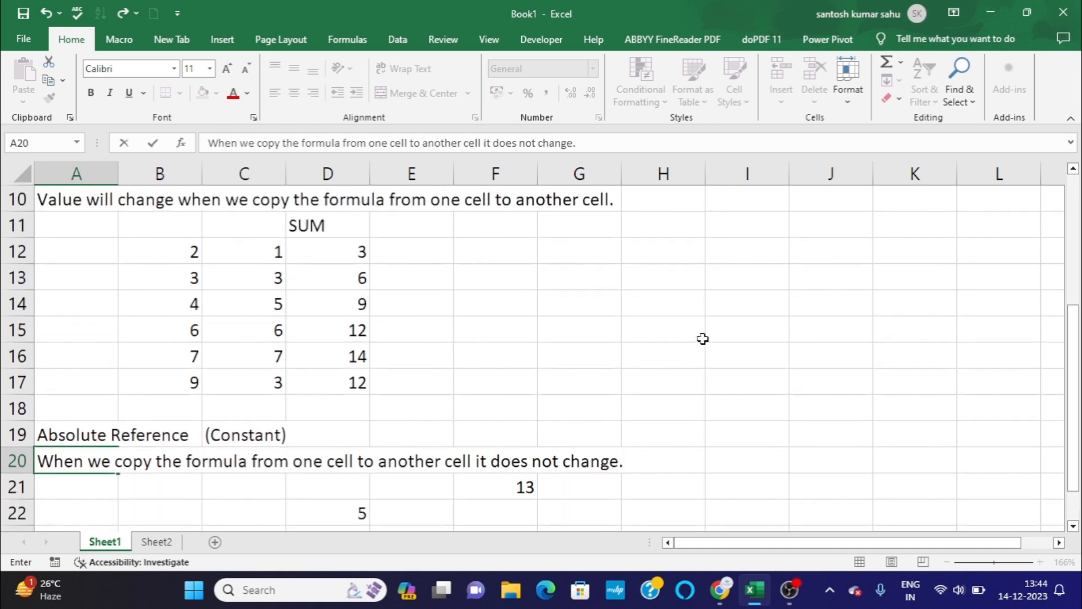
scroll(702, 338, up, 1)
scroll(702, 339, down, 1)
scroll(702, 338, up, 1)
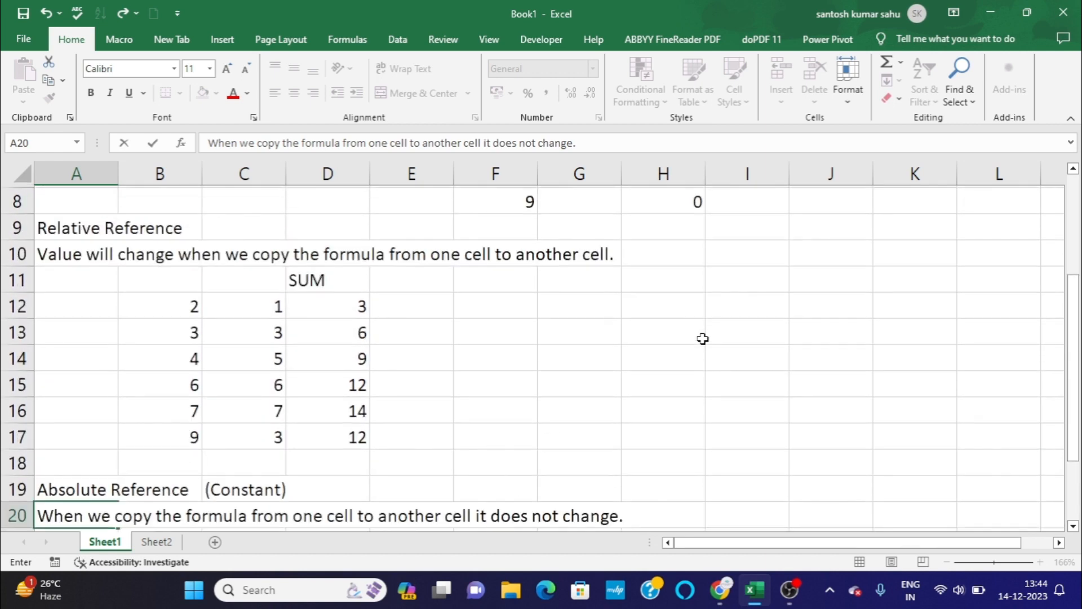
scroll(702, 339, up, 1)
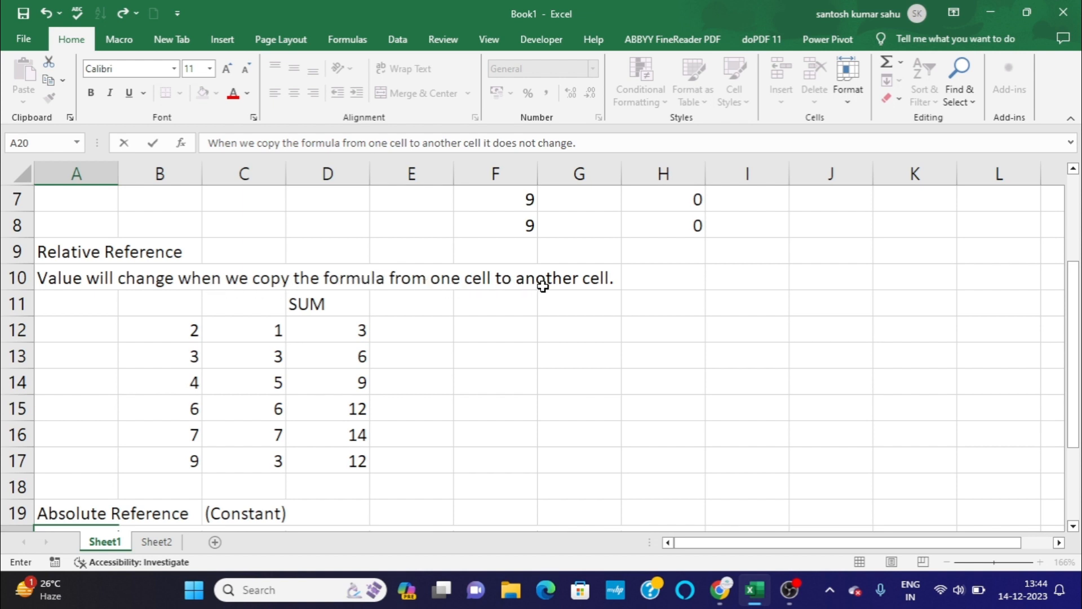
scroll(623, 285, down, 1)
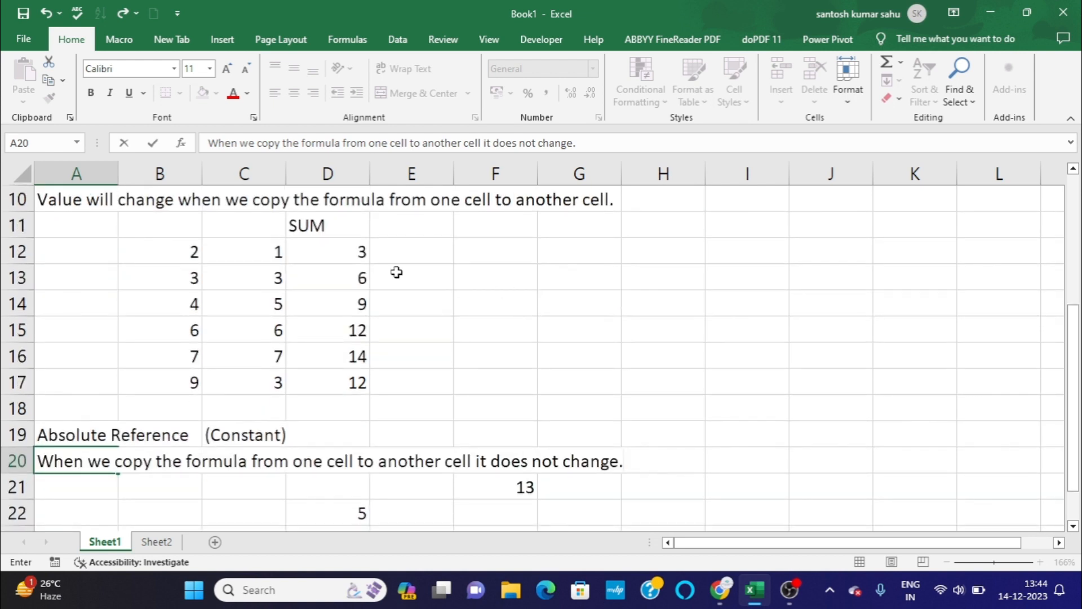
click(343, 251)
click(345, 273)
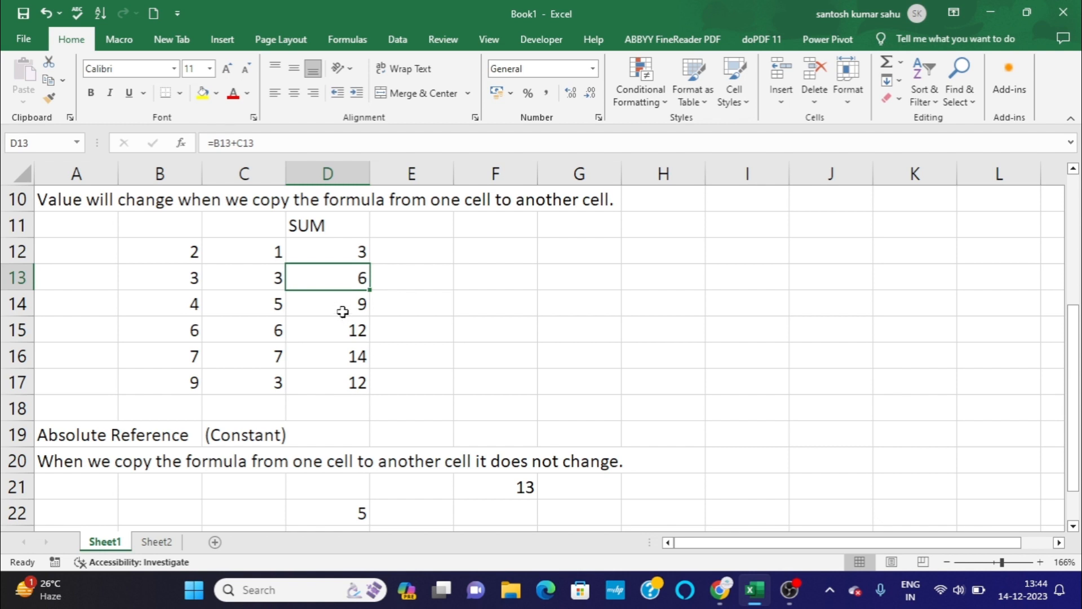
click(252, 276)
click(184, 278)
click(192, 302)
click(253, 304)
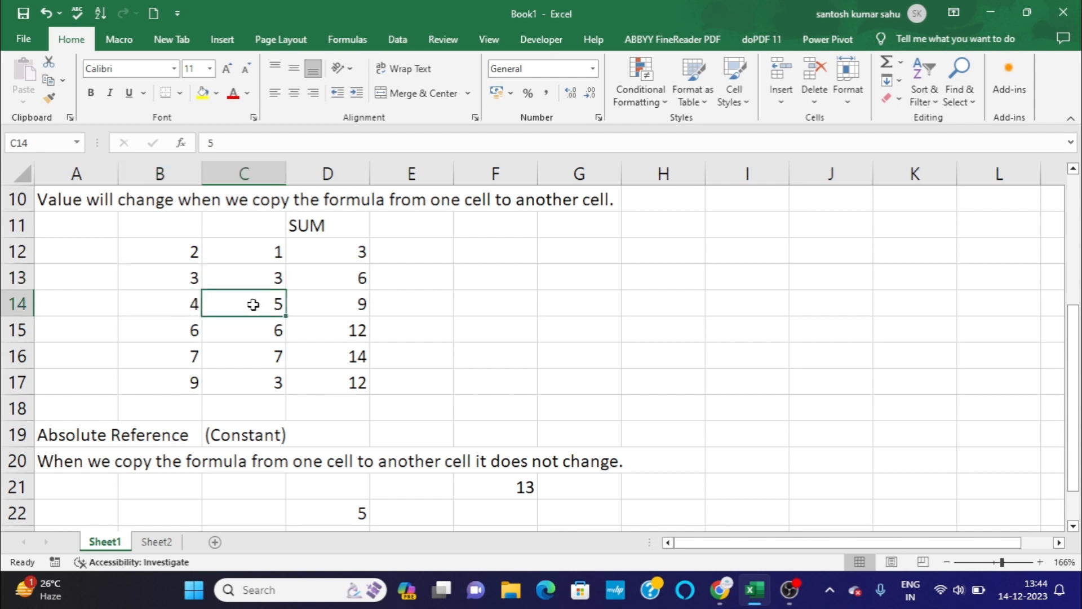
click(333, 305)
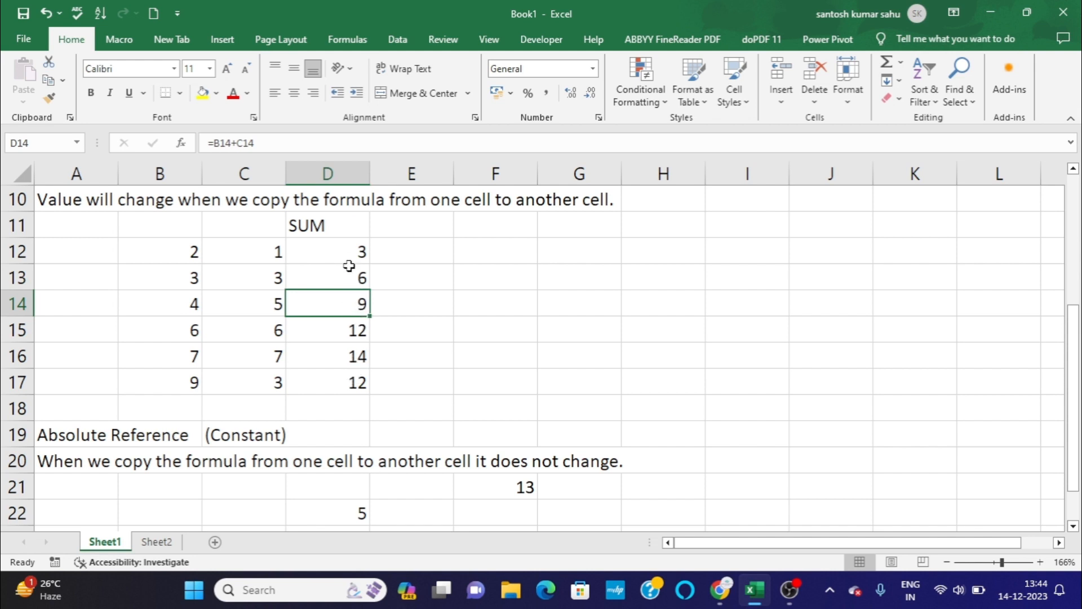
scroll(422, 314, up, 1)
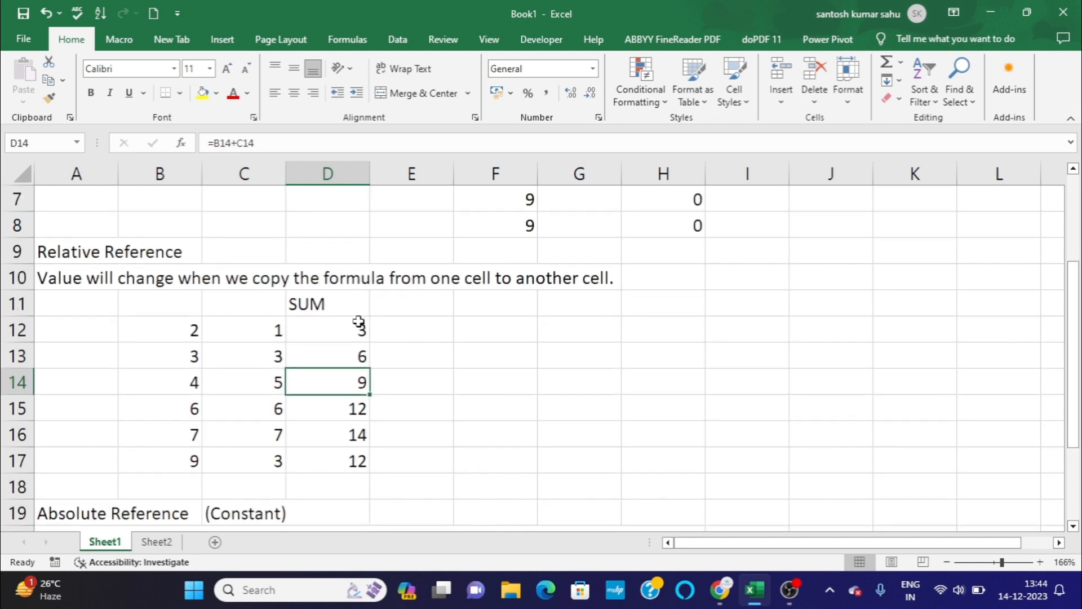
click(341, 327)
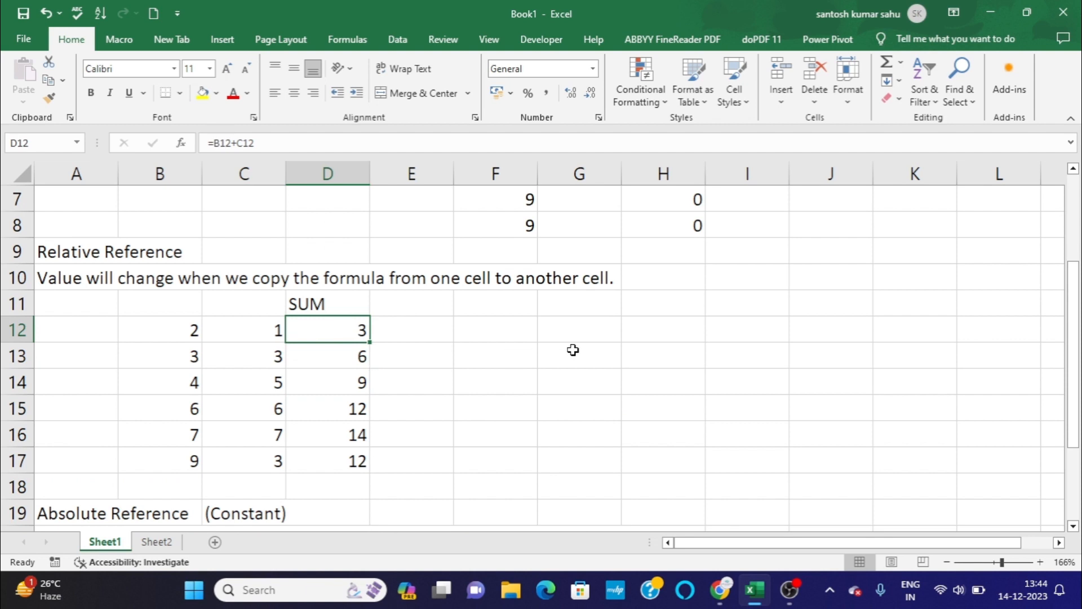
click(606, 329)
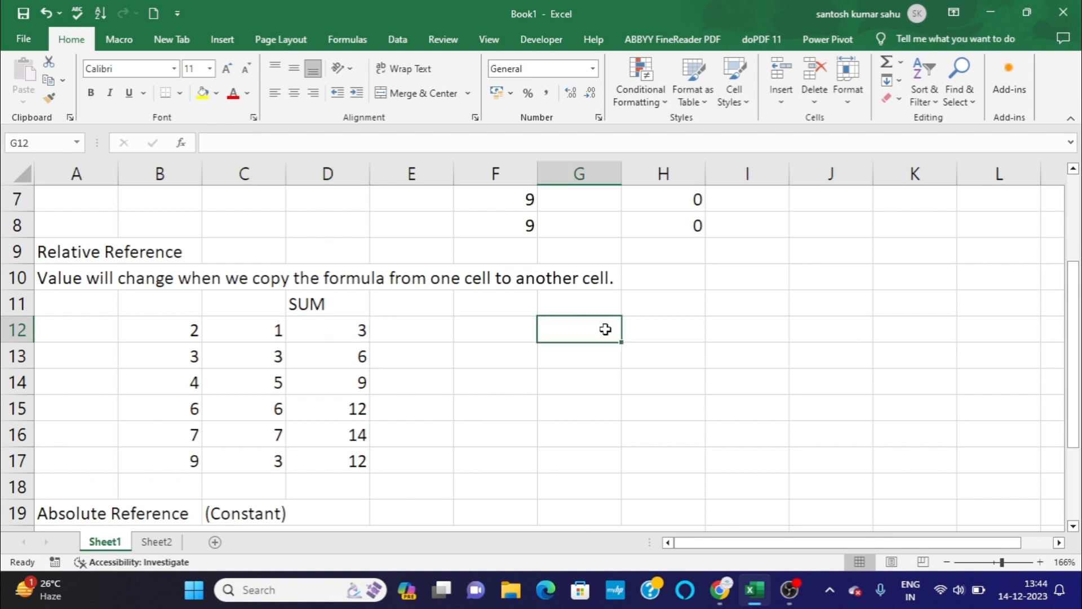
scroll(605, 329, down, 3)
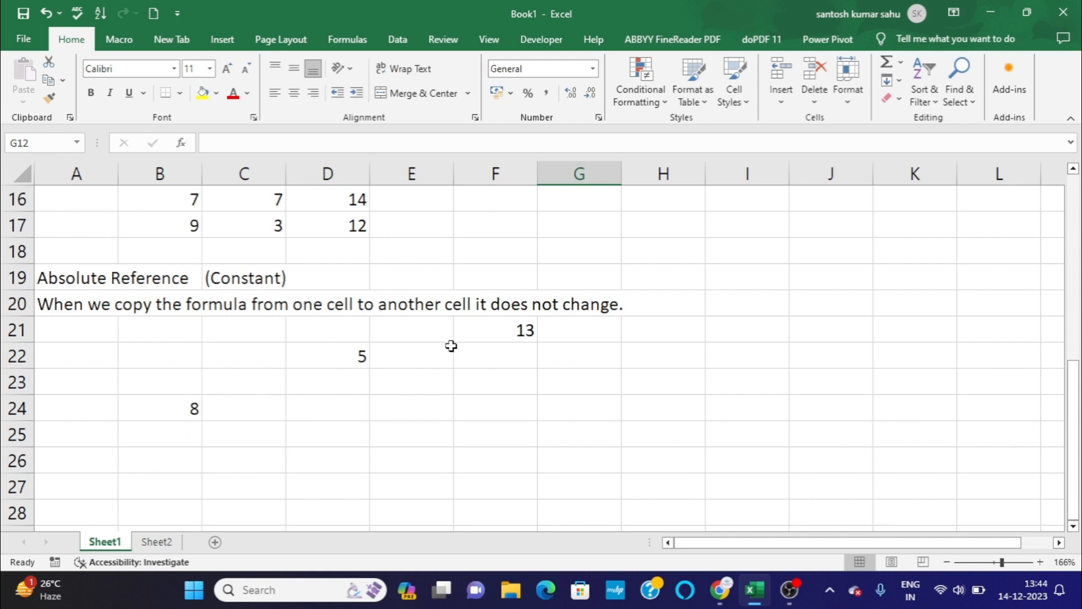
double_click(497, 332)
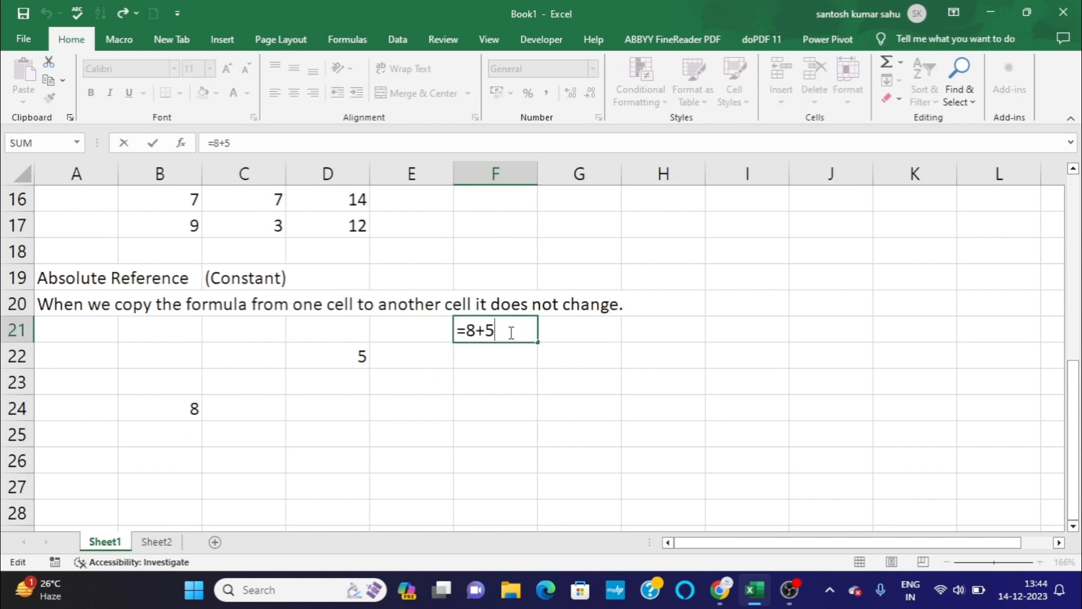
key(Return)
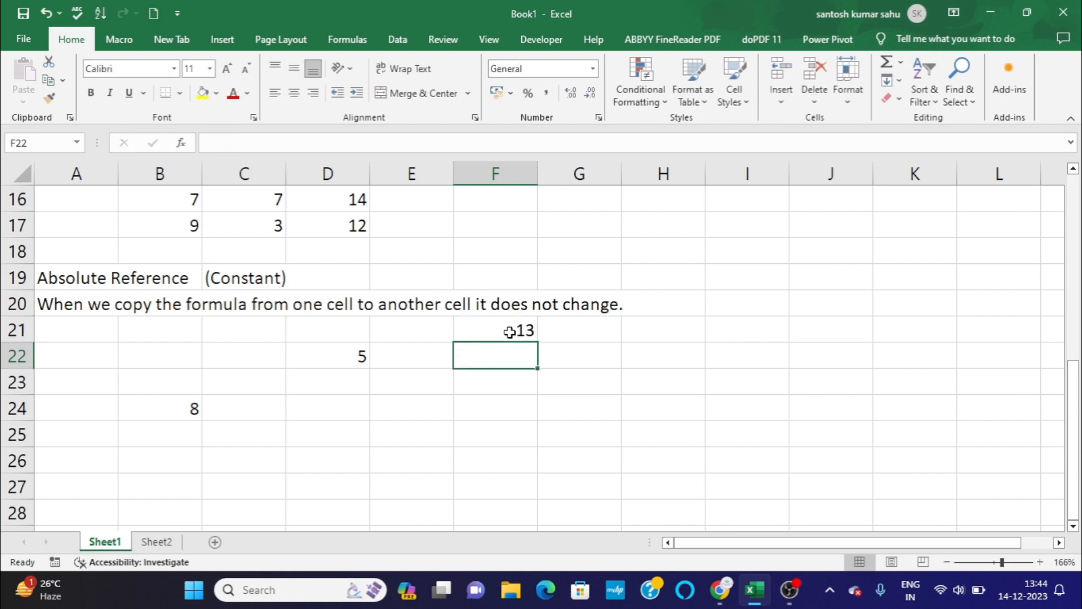
Enter the formula =B24+D22 in cell G23 to add the two sample values by cell reference.
click(582, 386)
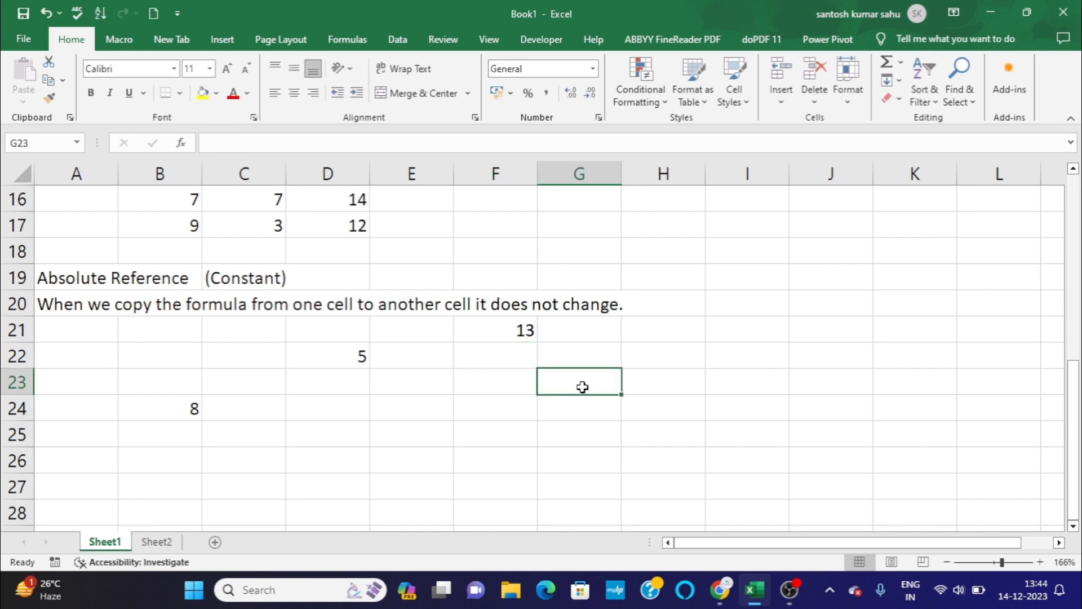
text(=)
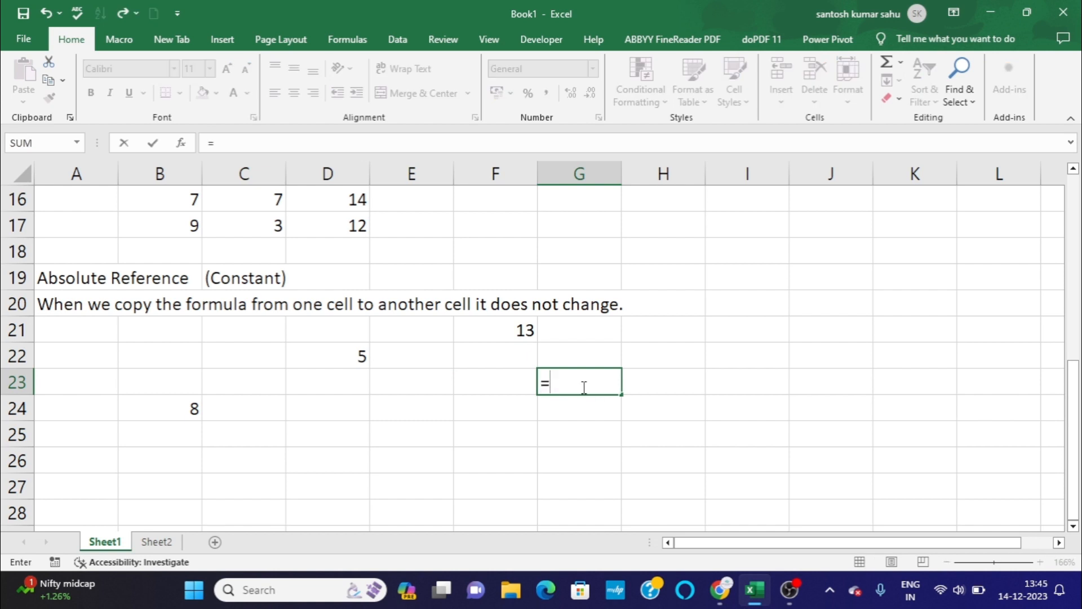
click(194, 408)
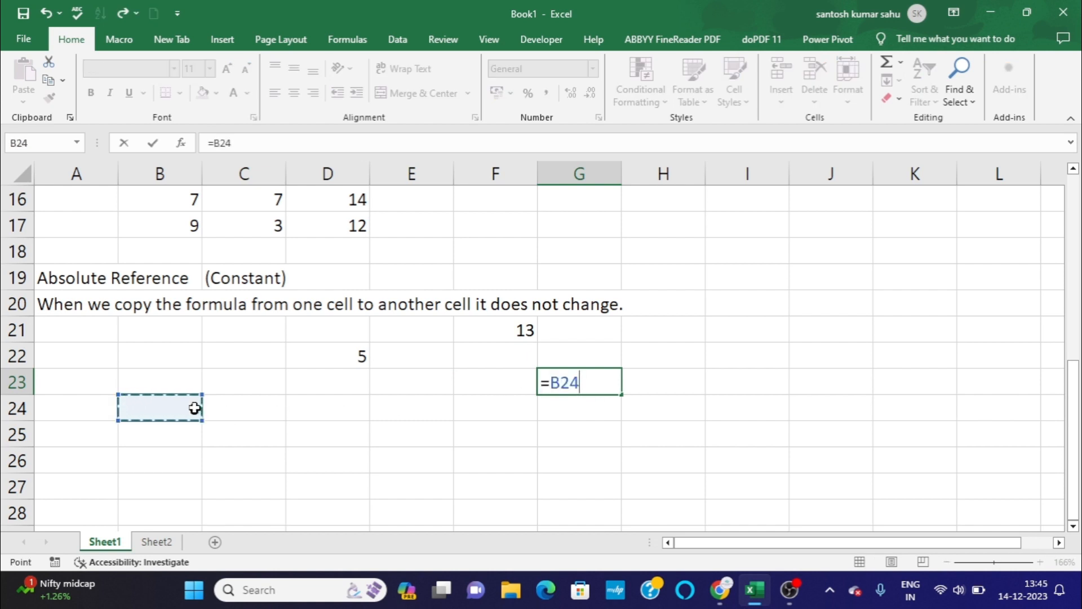
text(+)
click(329, 358)
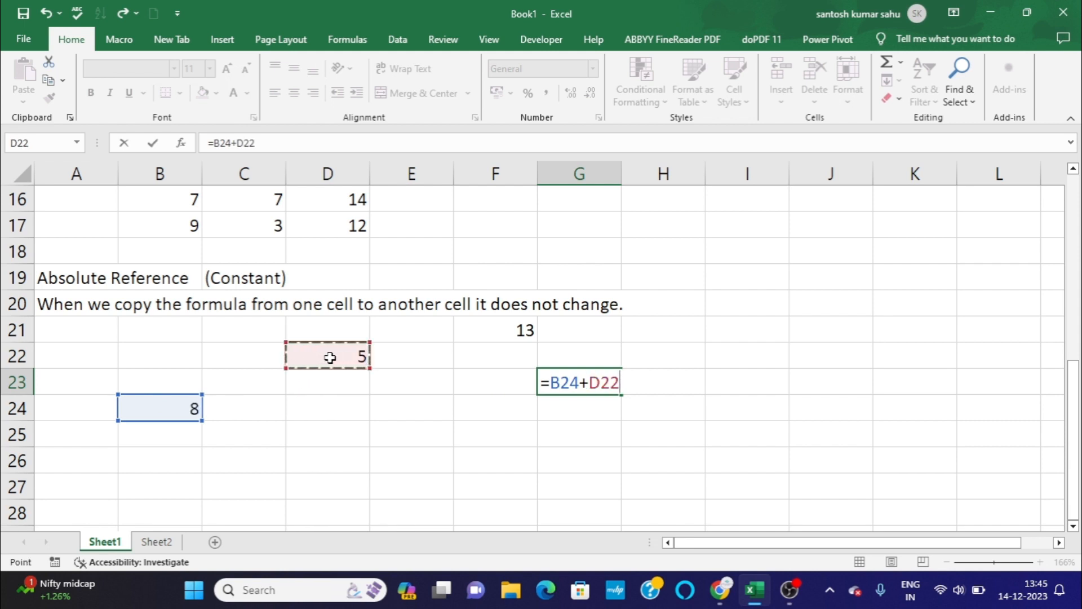
key(Return)
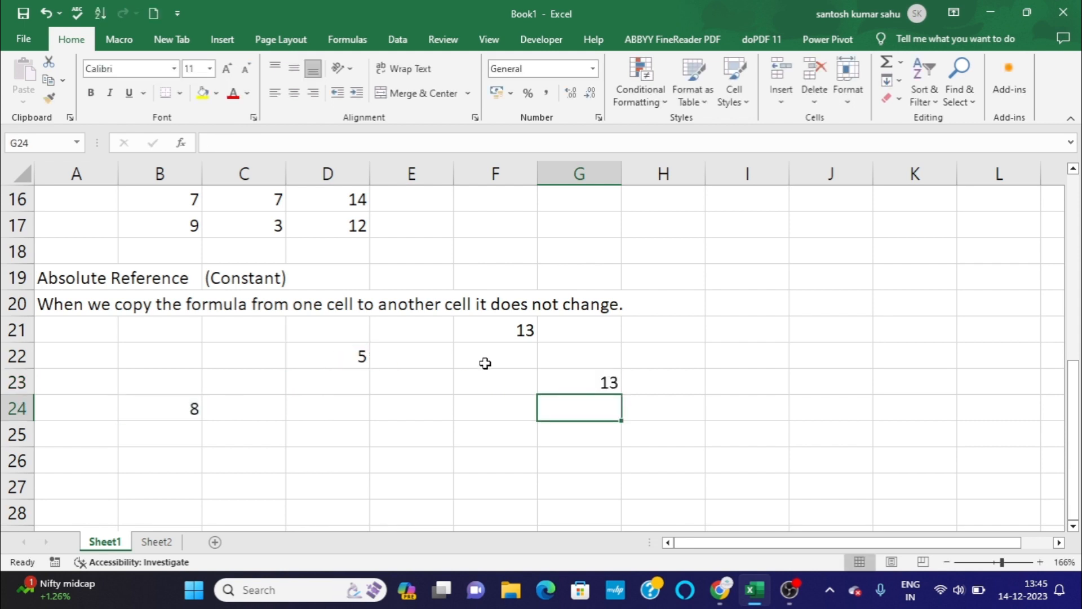
click(578, 374)
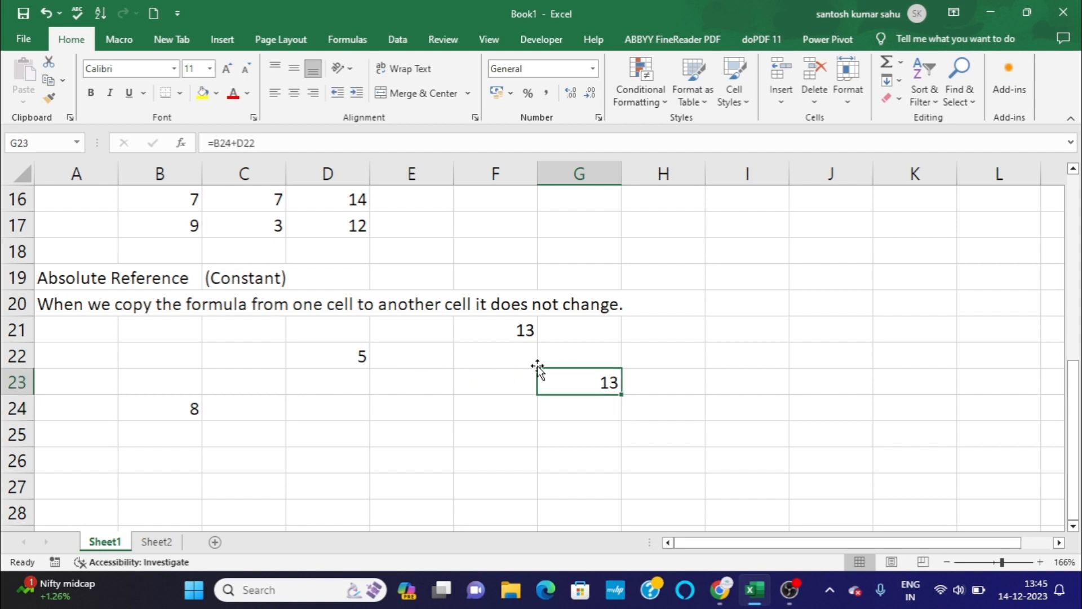
Enter the values 1, 2, 3, 4 and 5 down column I in cells I22 to I26.
click(727, 359)
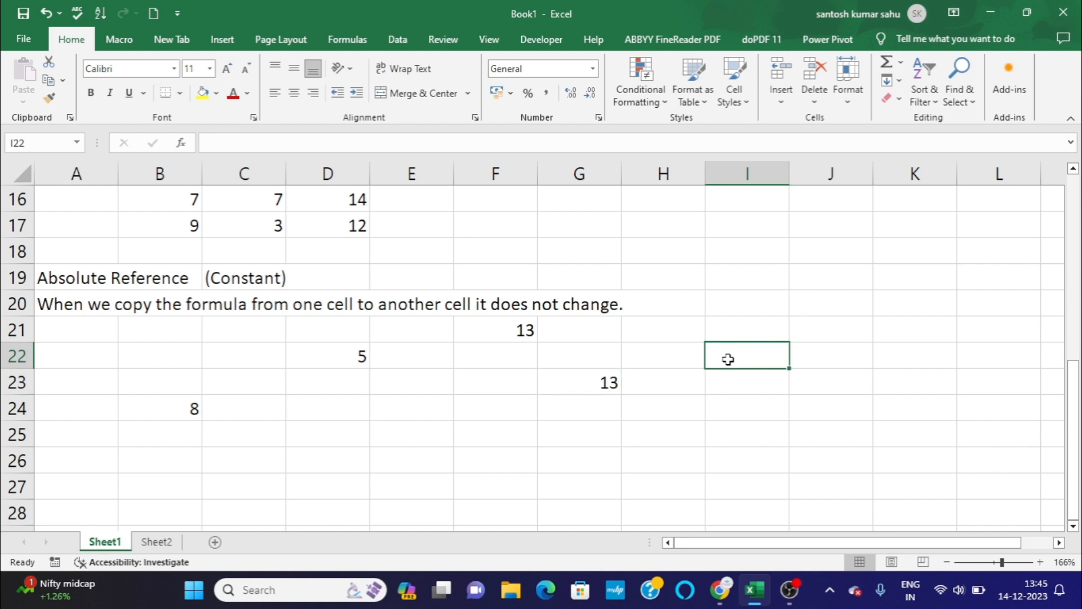
text(1)
key(Return)
text(2)
key(Return)
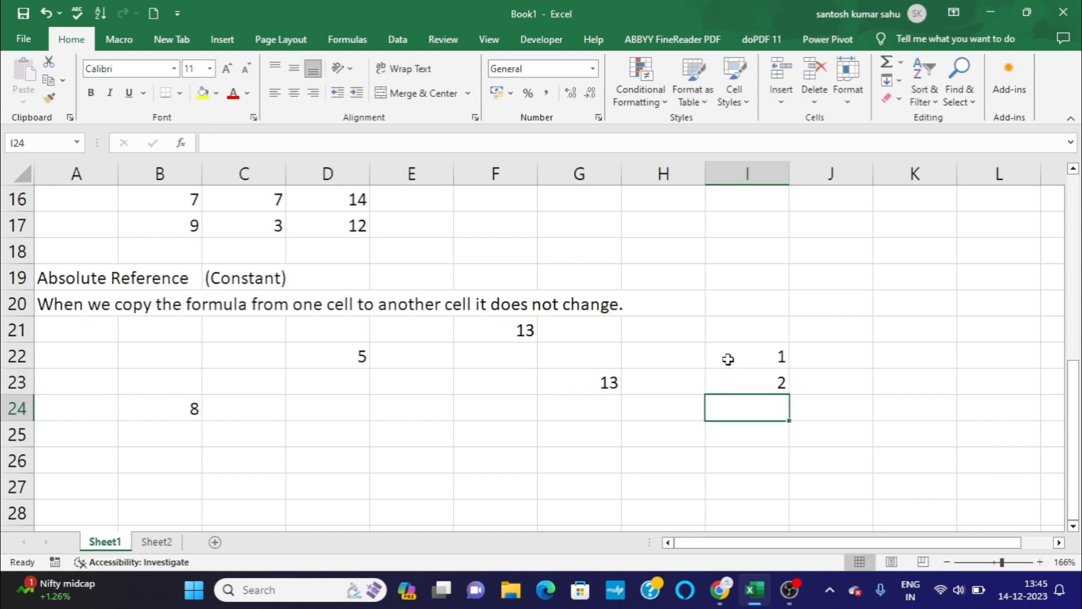
text(3)
key(Return)
text(4)
key(Return)
text(5)
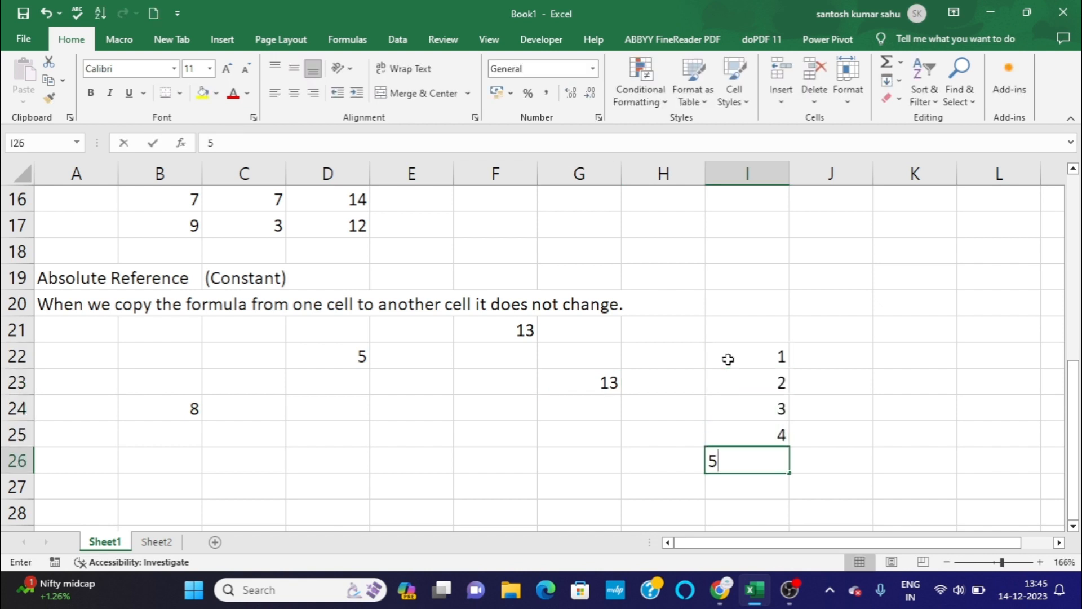
key(Return)
Enter the values 24, 5, 6, 7 and 8 down column J in cells J22 to J26.
click(818, 347)
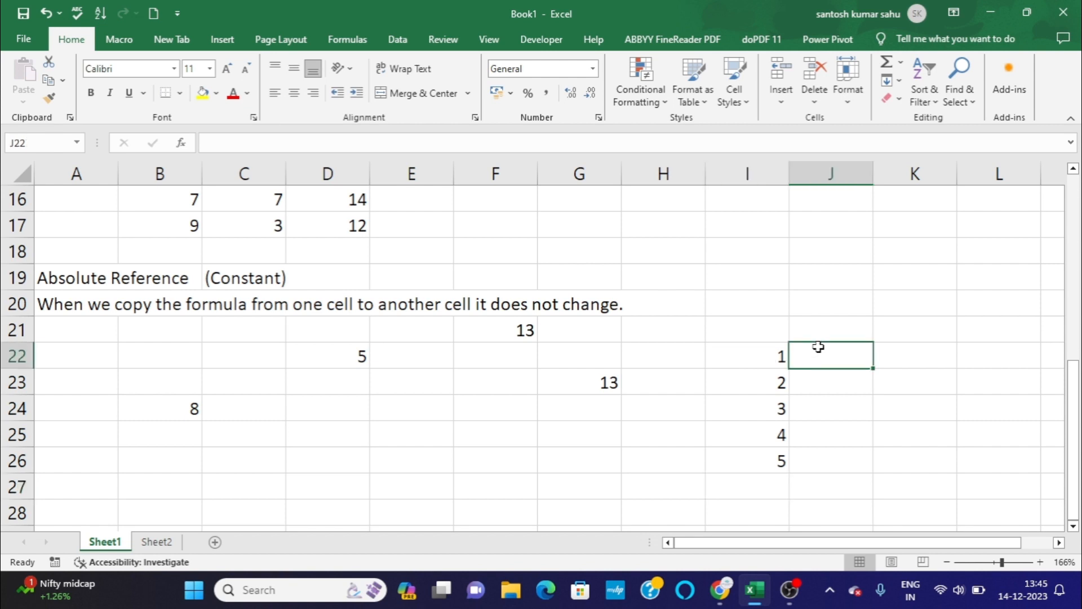
text(24)
key(Return)
text(5)
key(Return)
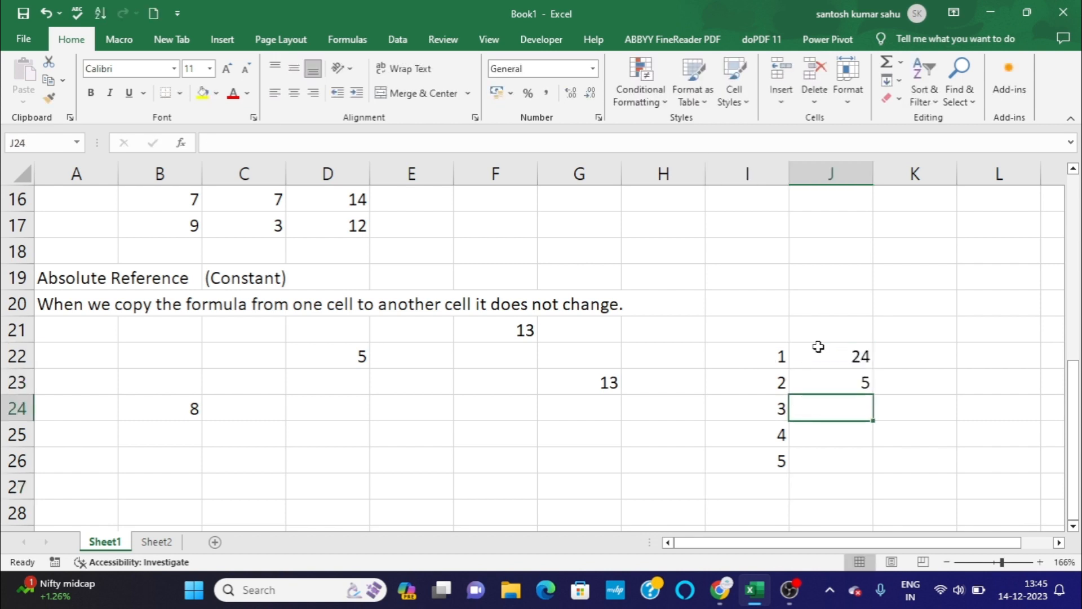
text(6)
key(Return)
text(7)
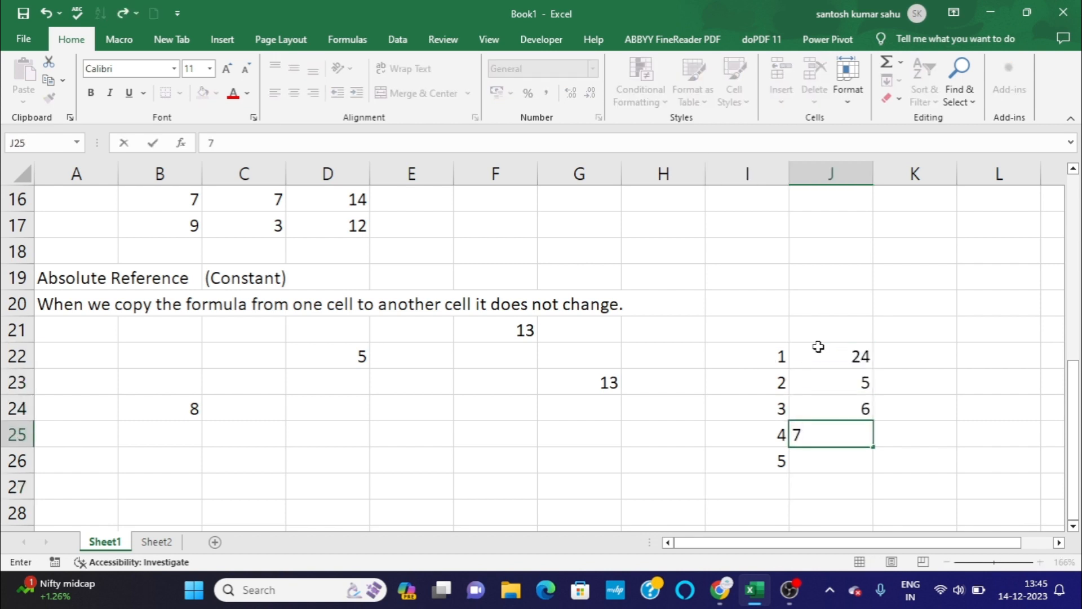
key(Return)
text(8)
key(Return)
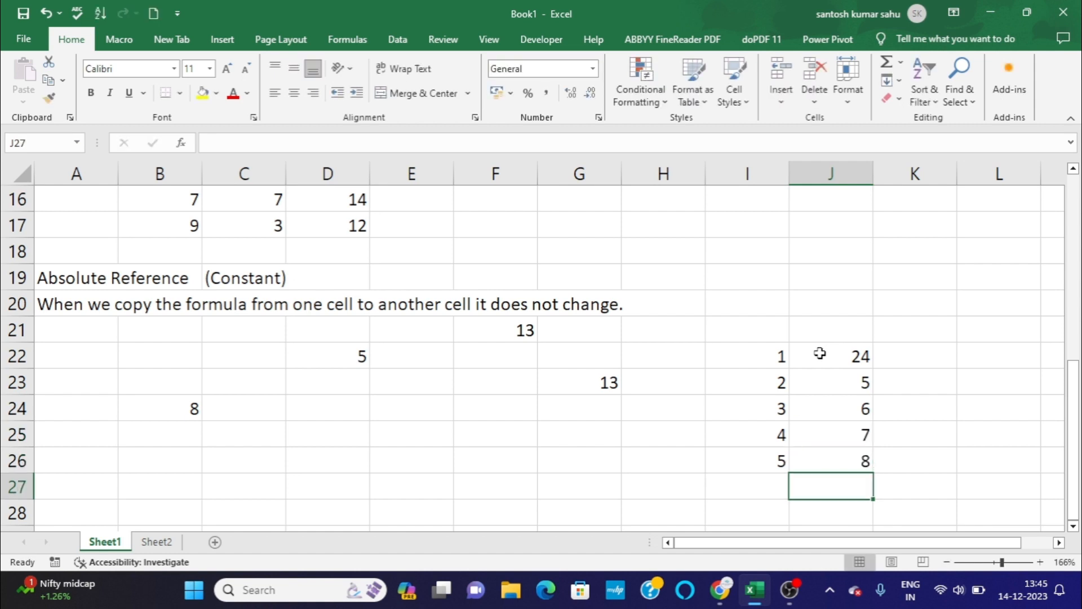
Replace the value in J22 with 5 and clear the values in cells J23 to J26.
click(820, 353)
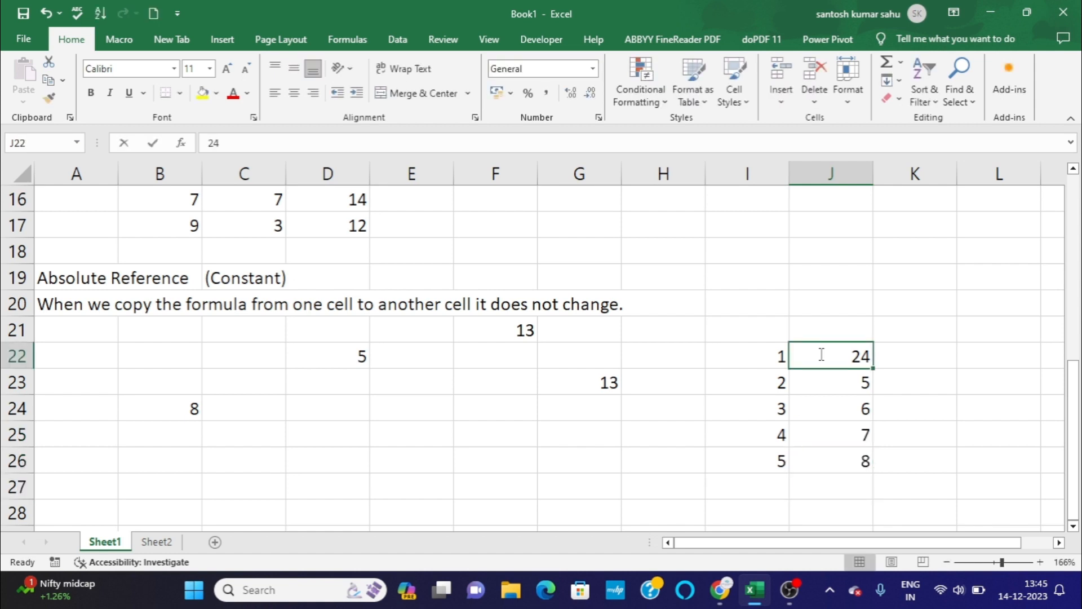
key(BackSpace)
text(5)
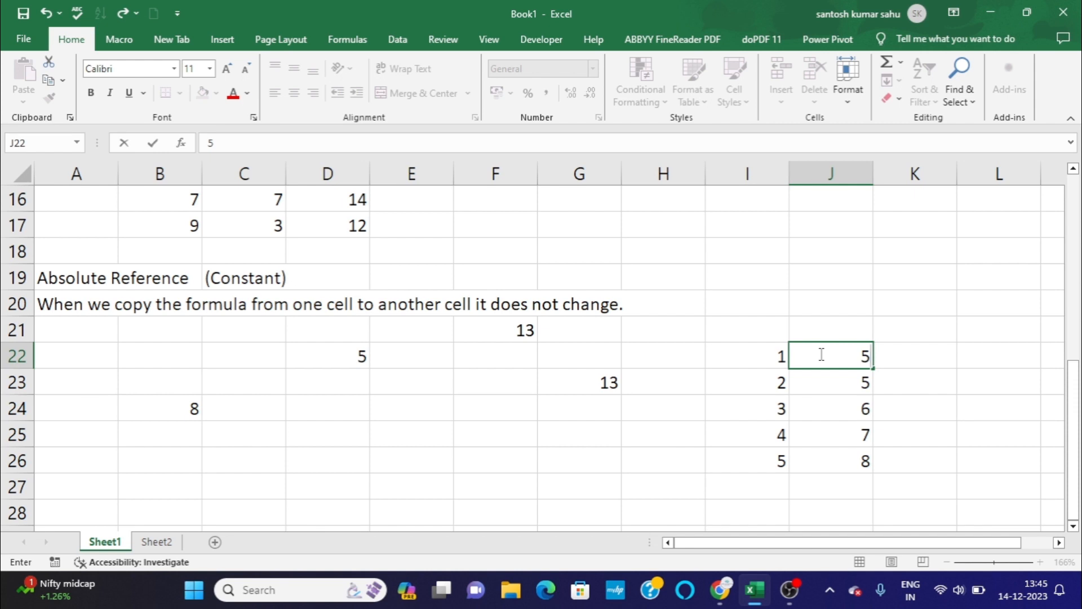
key(Return)
click(903, 355)
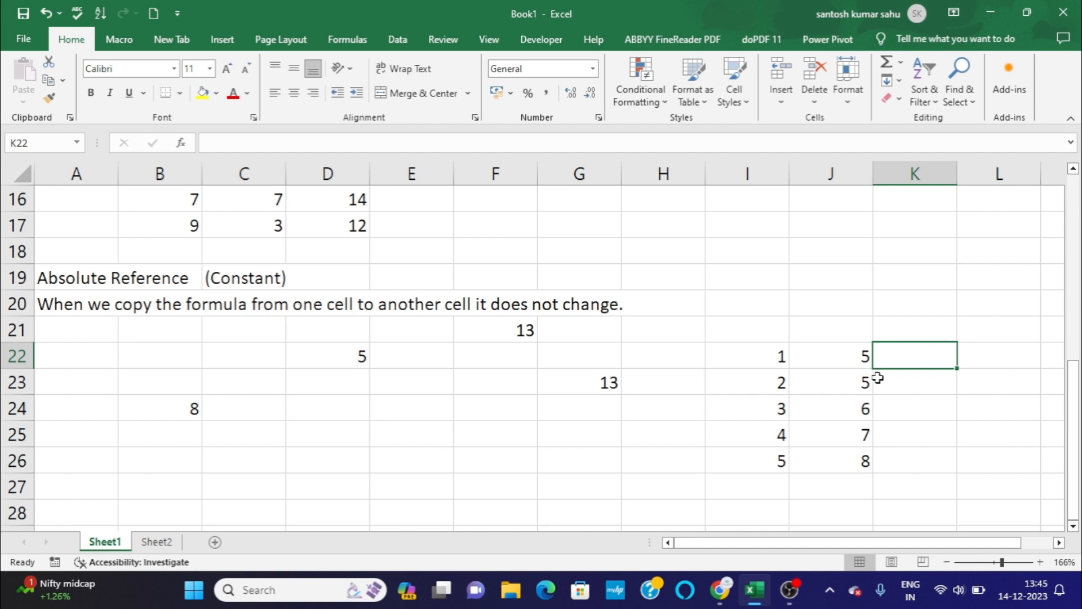
drag(851, 381, 857, 447)
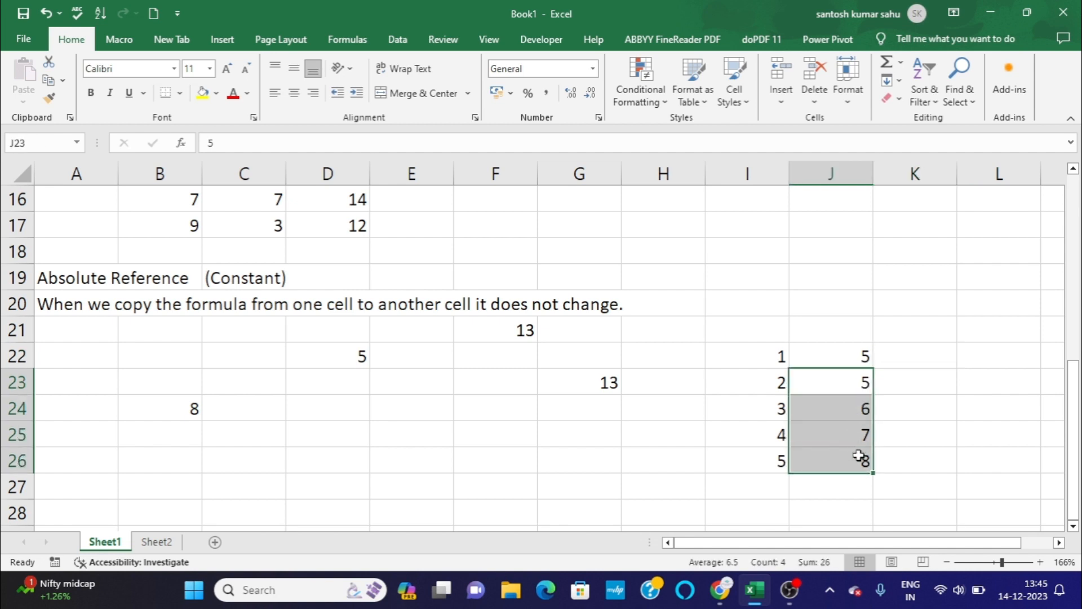
key(Delete)
Enter the formula =I22+J22 in cell K22 to add the first list value and the single column J value.
click(929, 359)
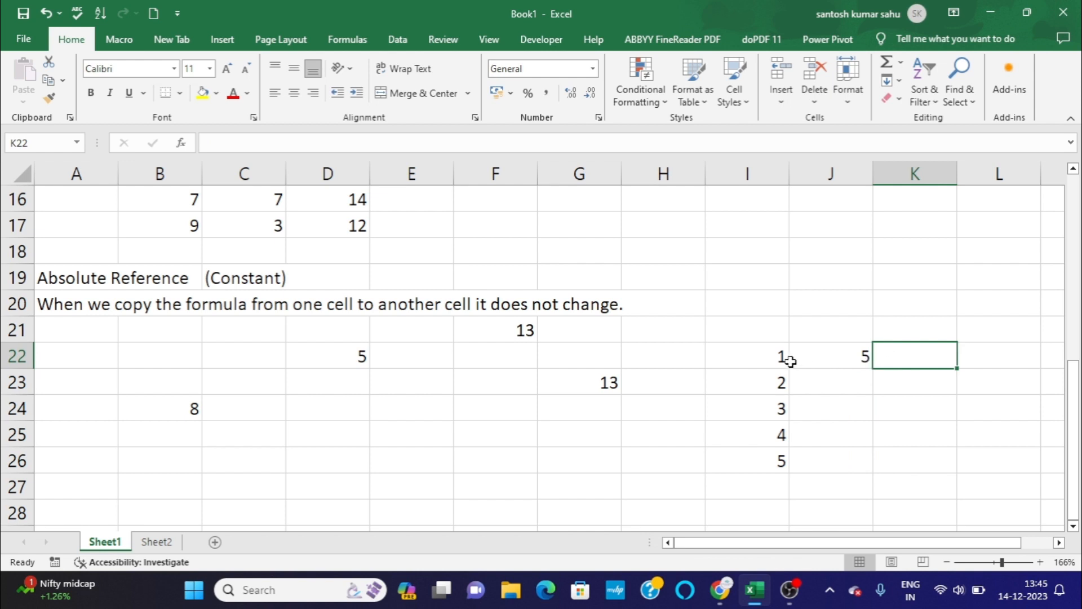
click(764, 357)
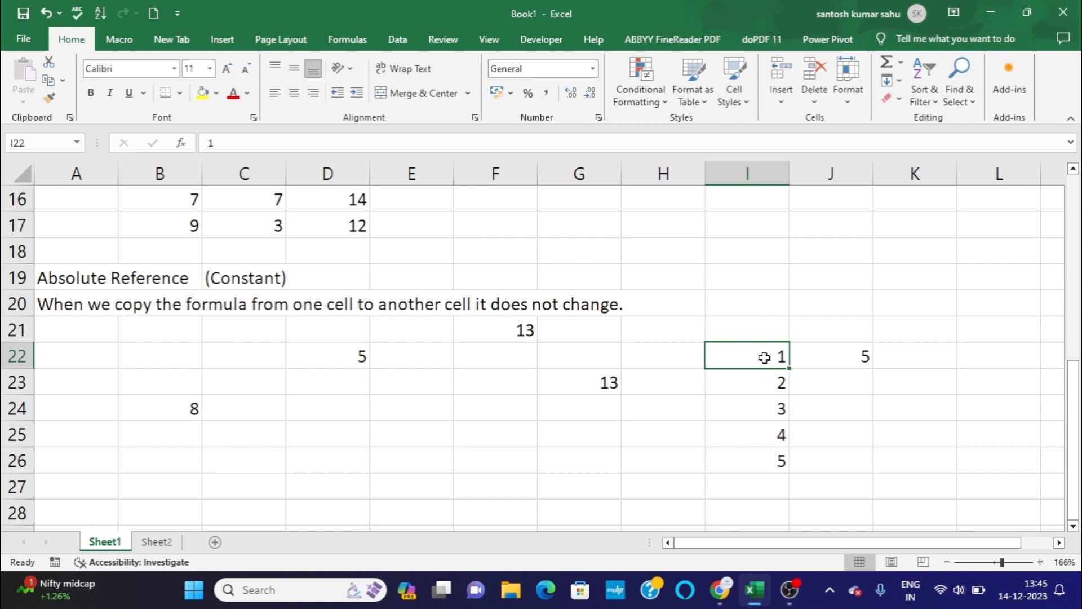
click(835, 357)
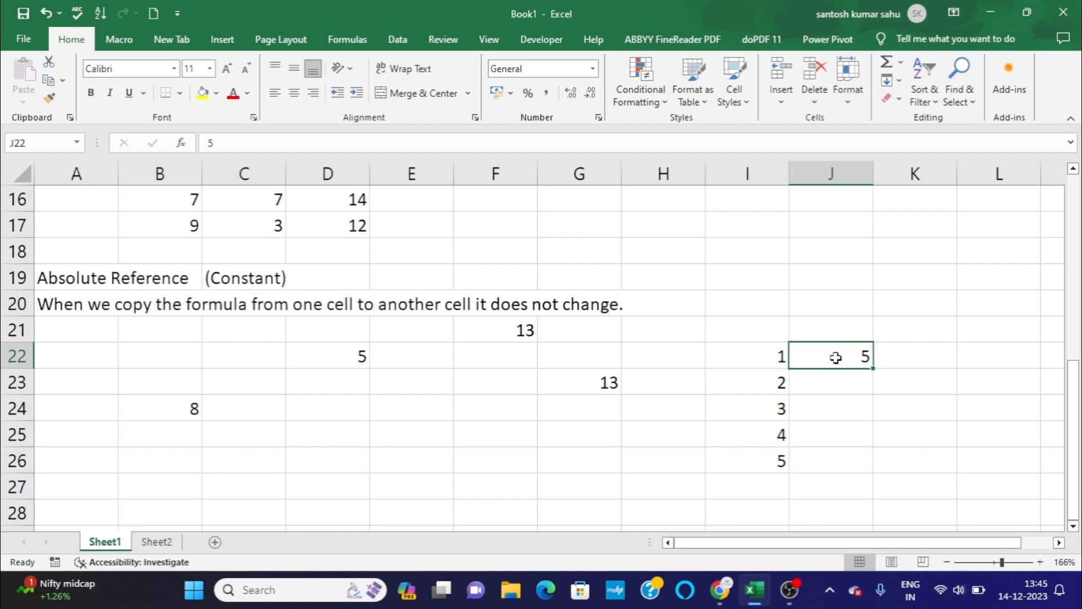
click(897, 358)
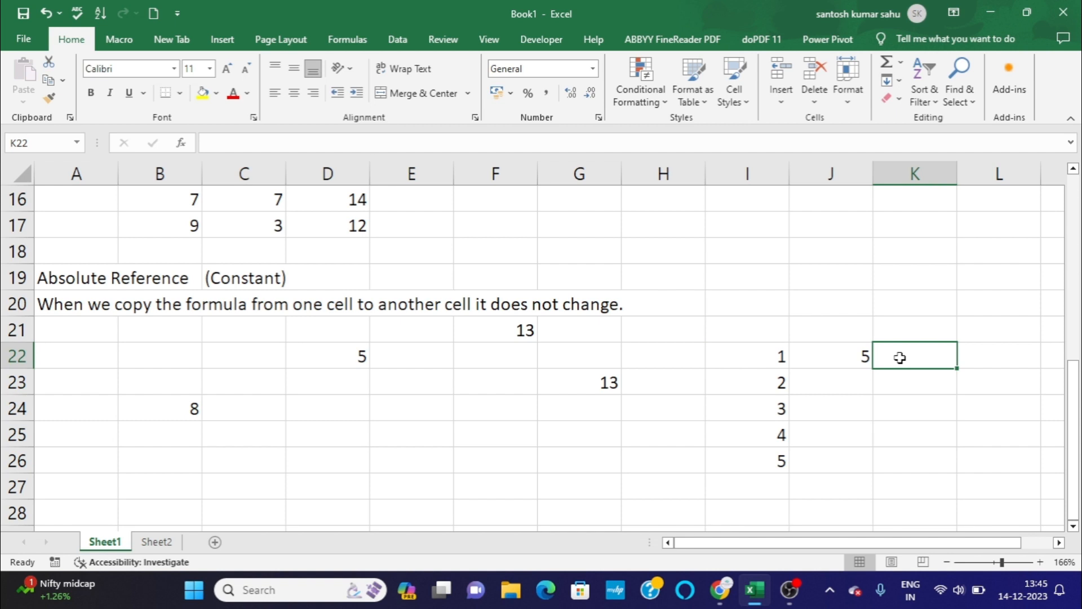
text(=)
click(765, 357)
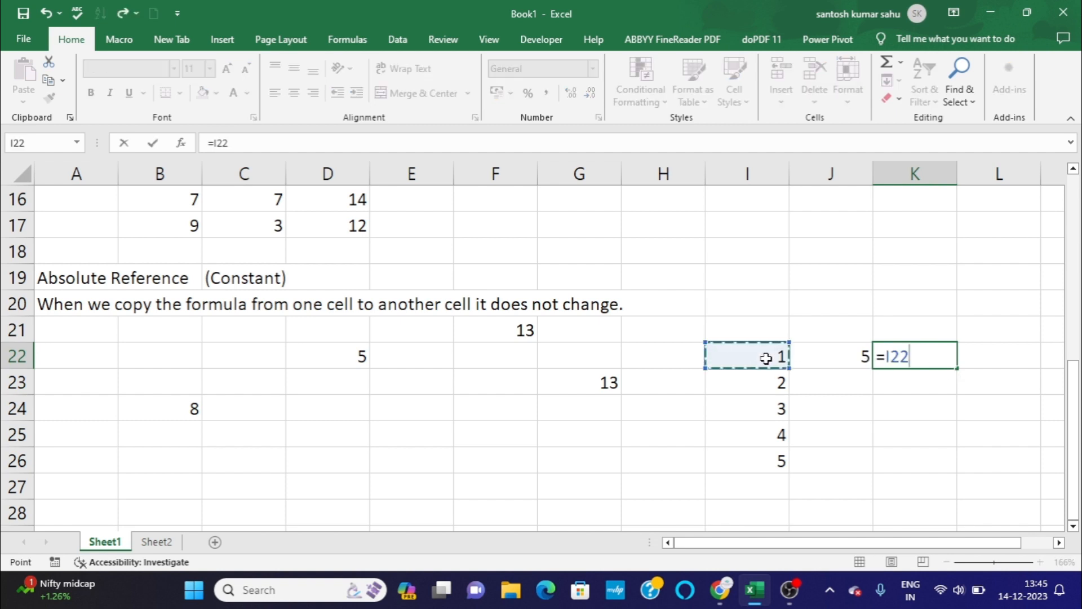
text(+)
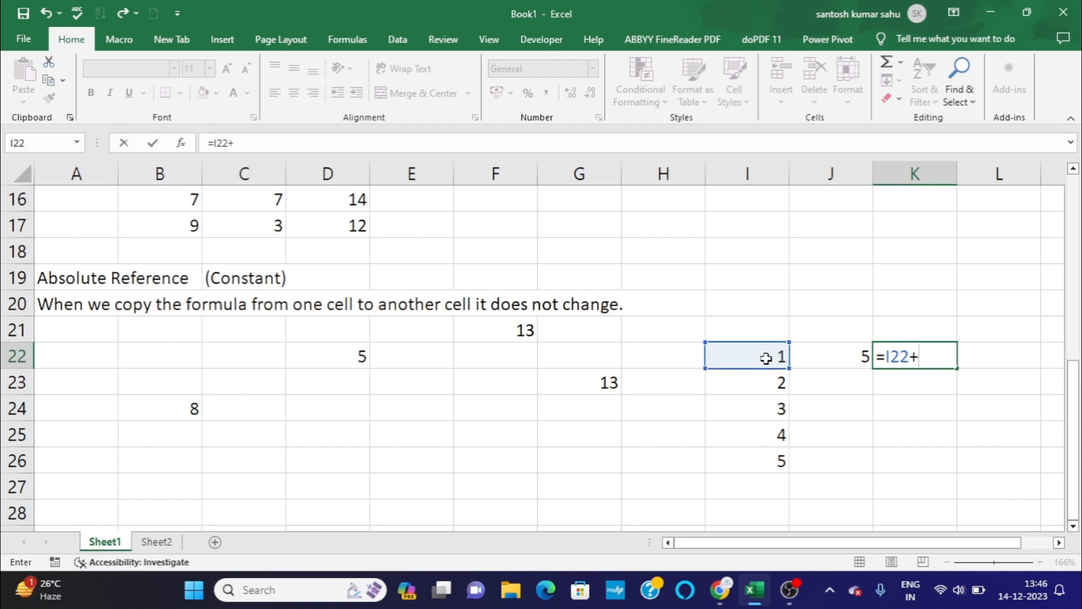
click(851, 353)
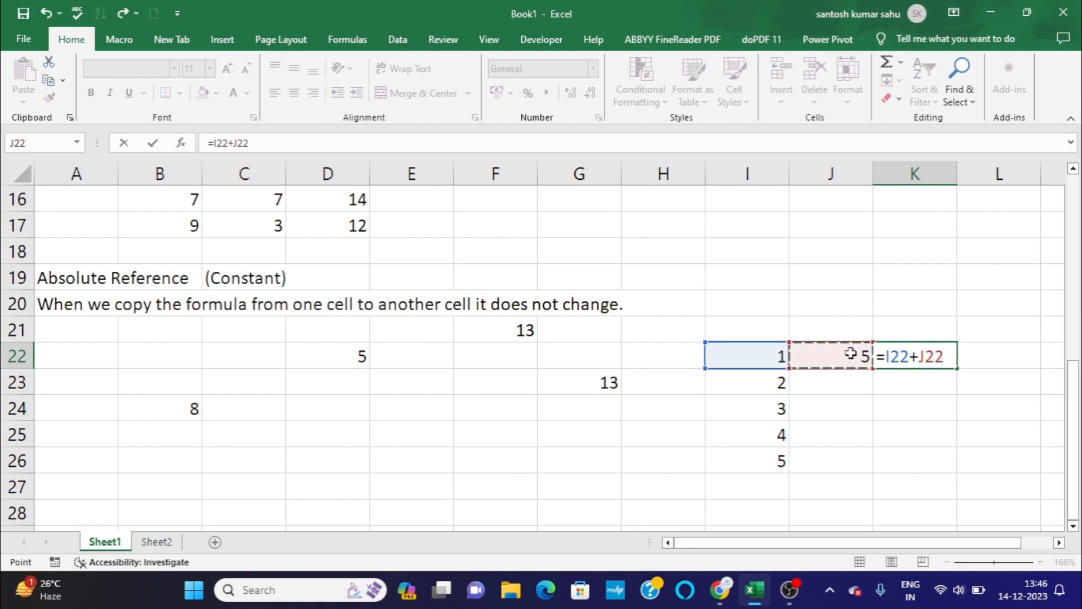
key(Return)
Try copying the K22 formula down to K26, and remove the copies from K23 to K26.
click(922, 355)
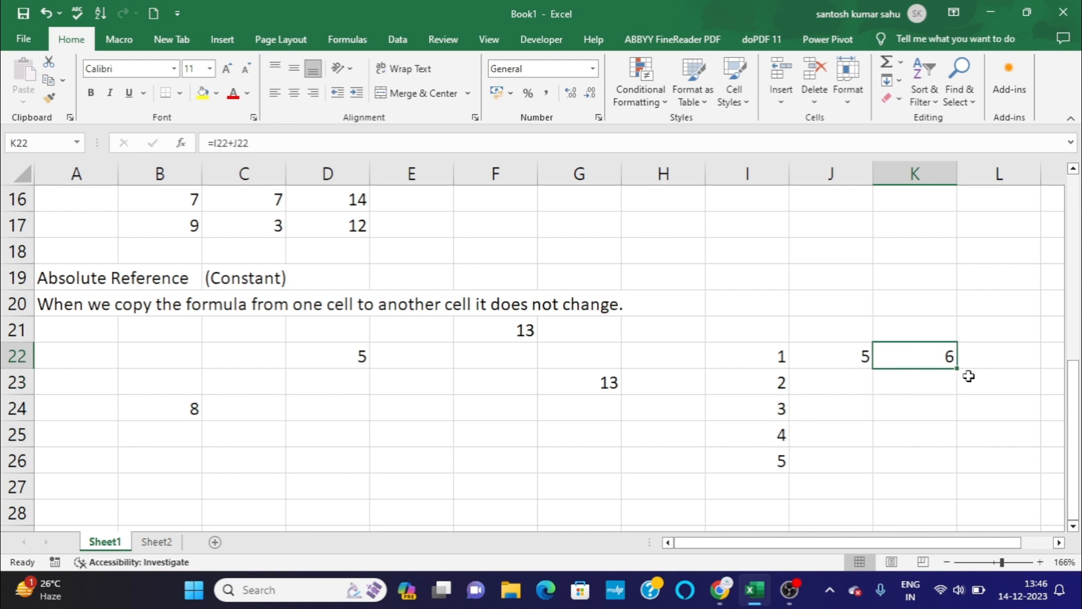
drag(954, 370, 956, 462)
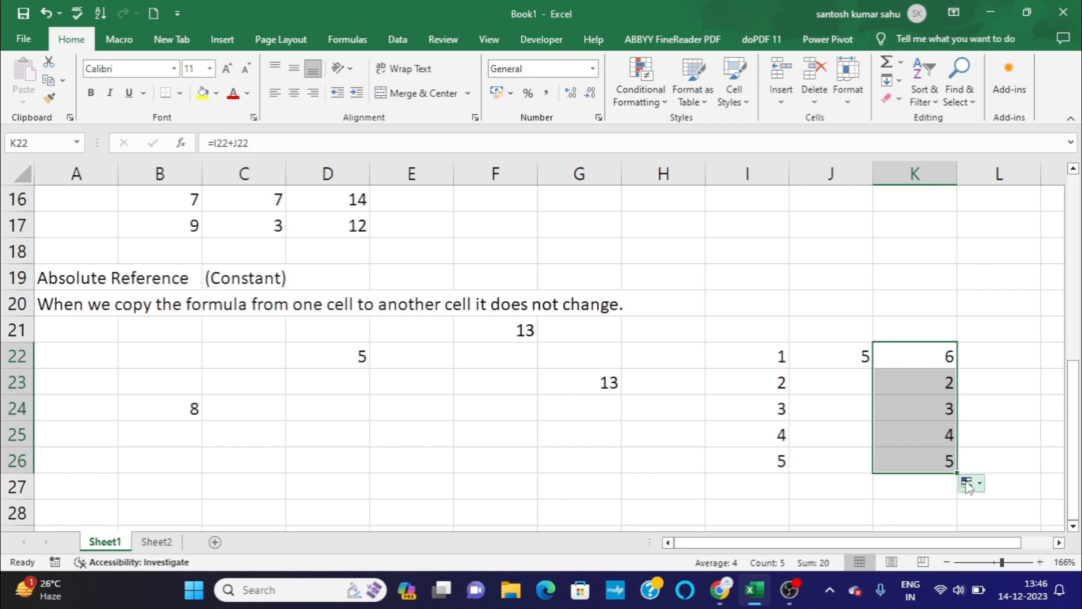
drag(958, 473, 954, 371)
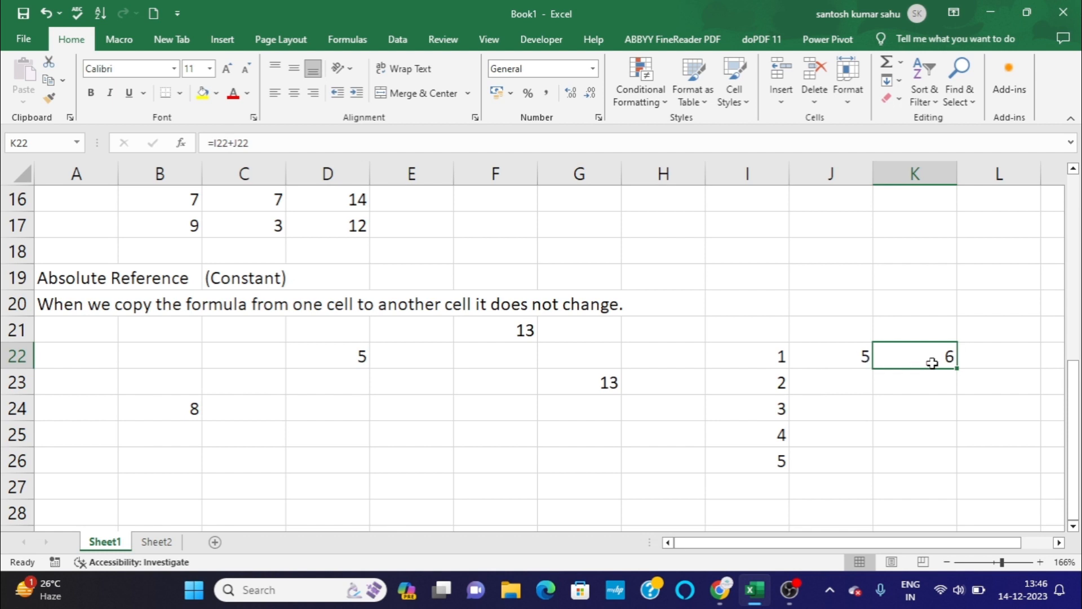
click(957, 369)
Examine how each value in I22 to I26 pairs with the fixed value in J22 for its result cell in column K.
click(945, 379)
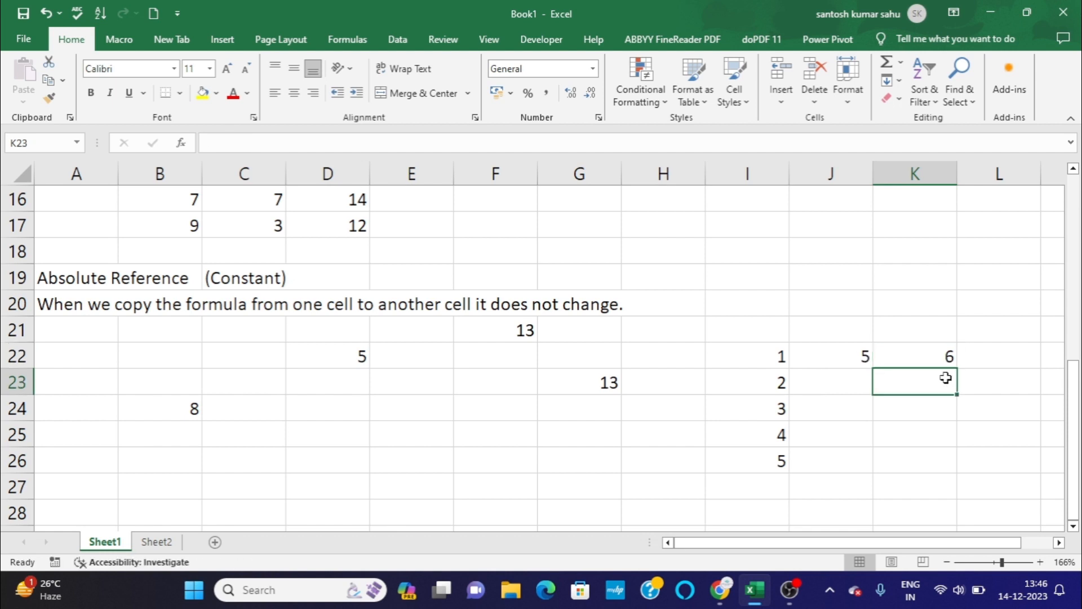
click(762, 358)
click(826, 353)
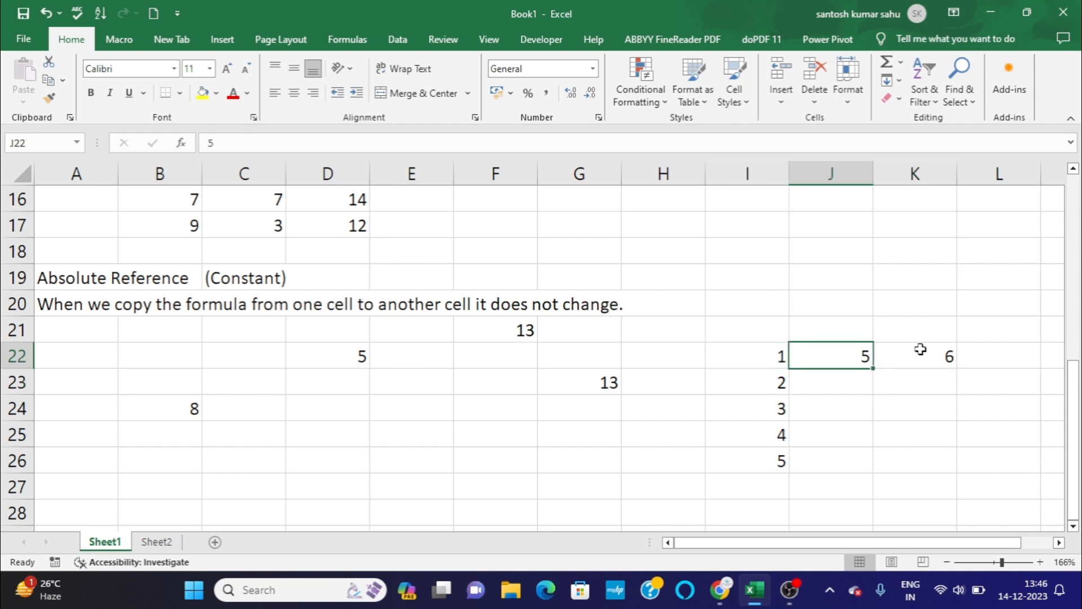
click(918, 349)
click(778, 383)
click(838, 355)
click(897, 383)
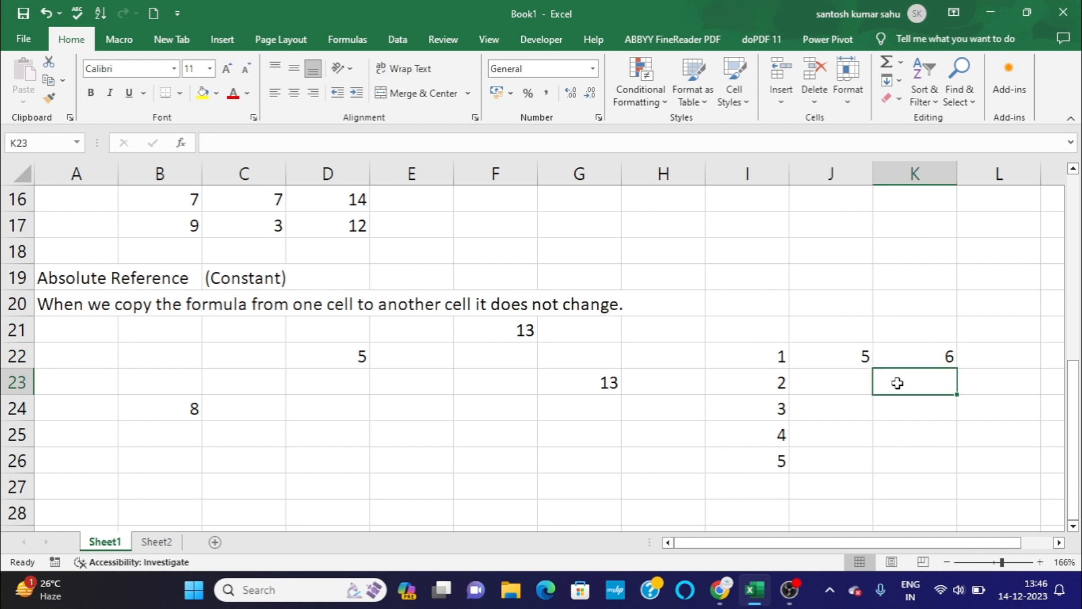
click(778, 411)
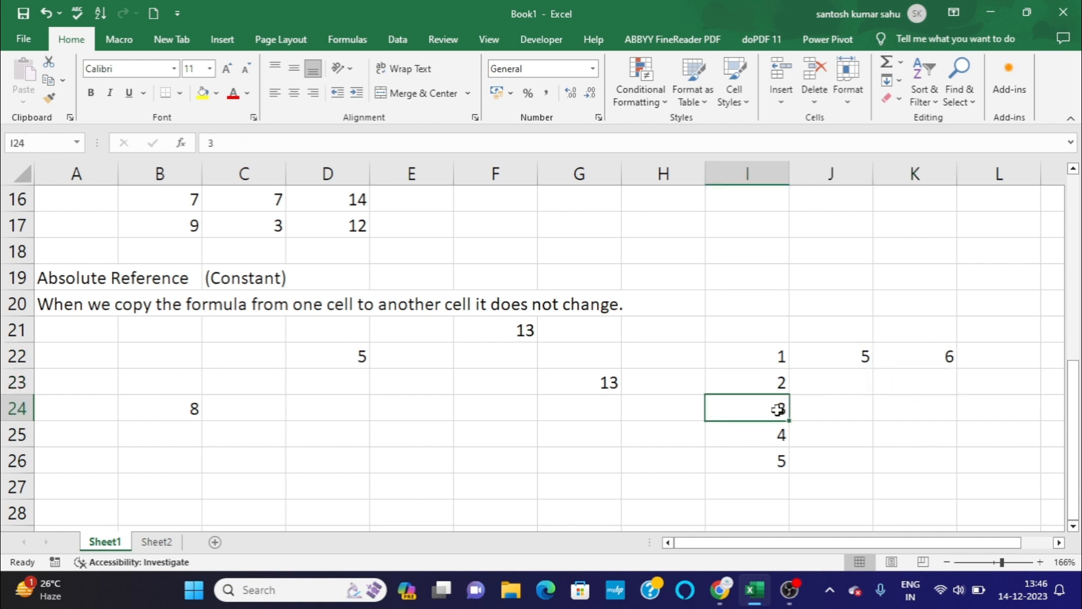
click(850, 346)
click(921, 416)
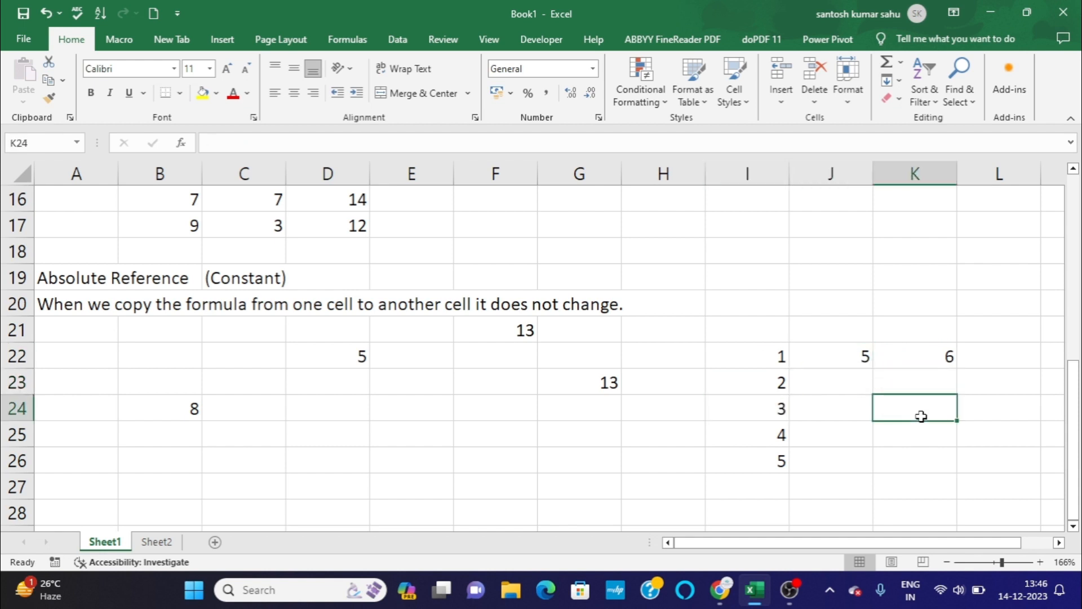
click(785, 437)
click(862, 359)
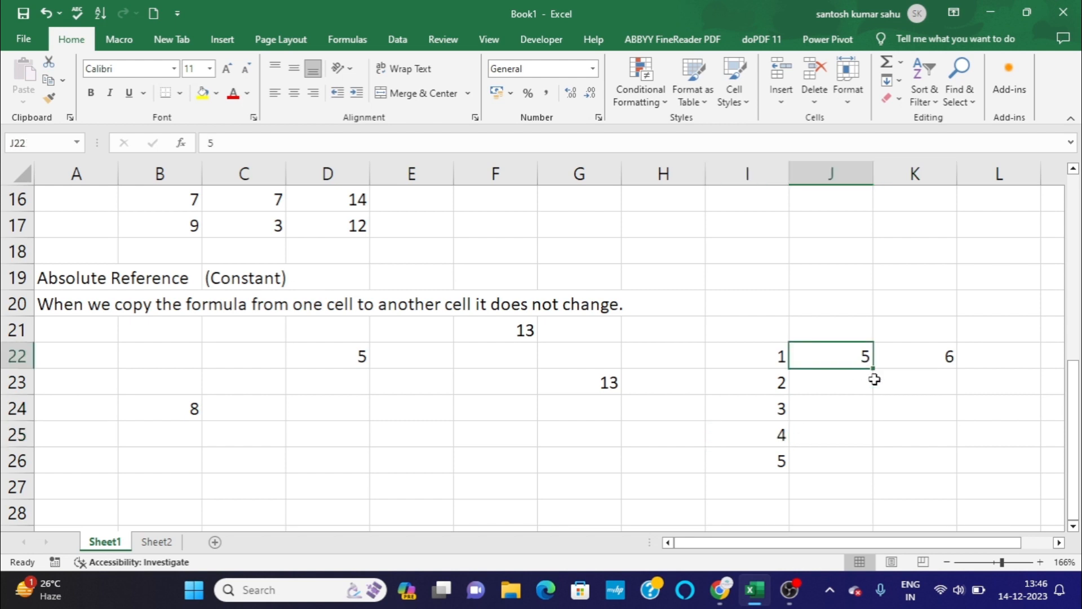
click(904, 429)
click(777, 462)
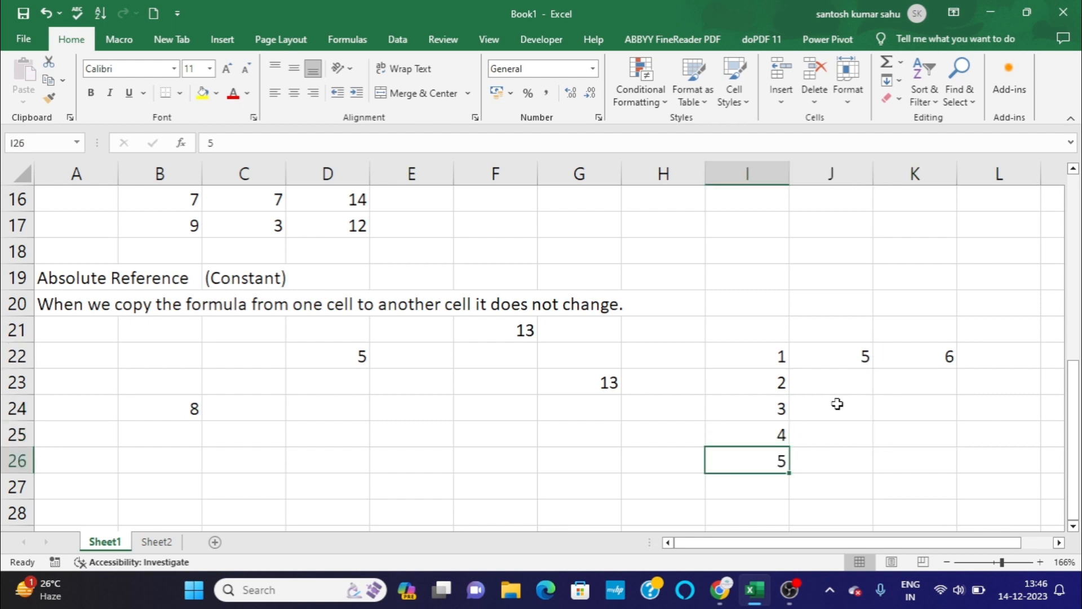
click(869, 357)
click(930, 466)
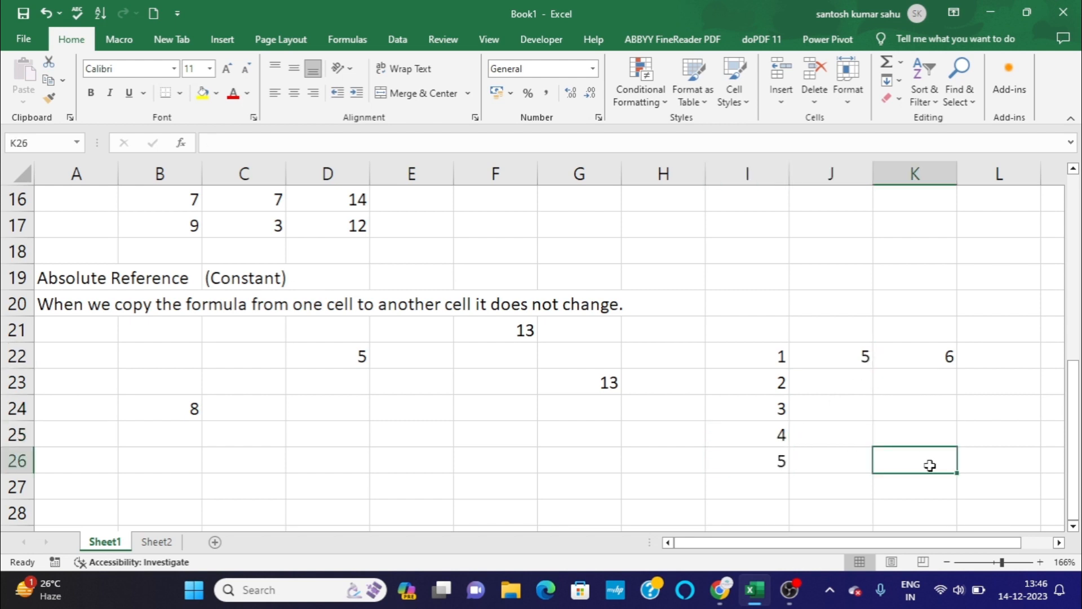
Add the note "ex- $A$1" in cell I20 and the word "freeze" beside it in J20.
click(929, 360)
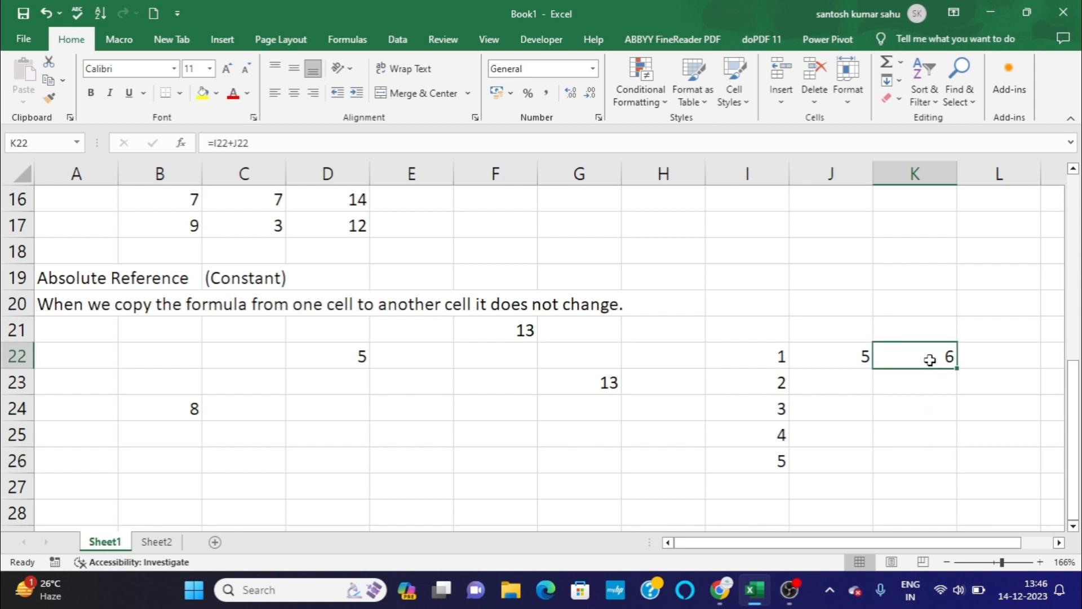
click(860, 355)
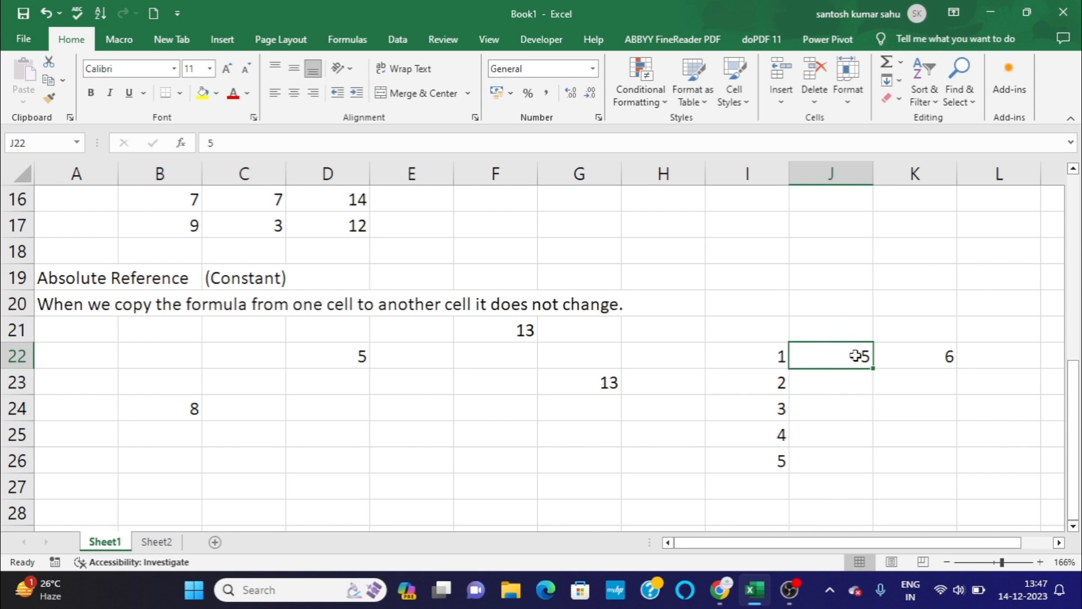
click(742, 299)
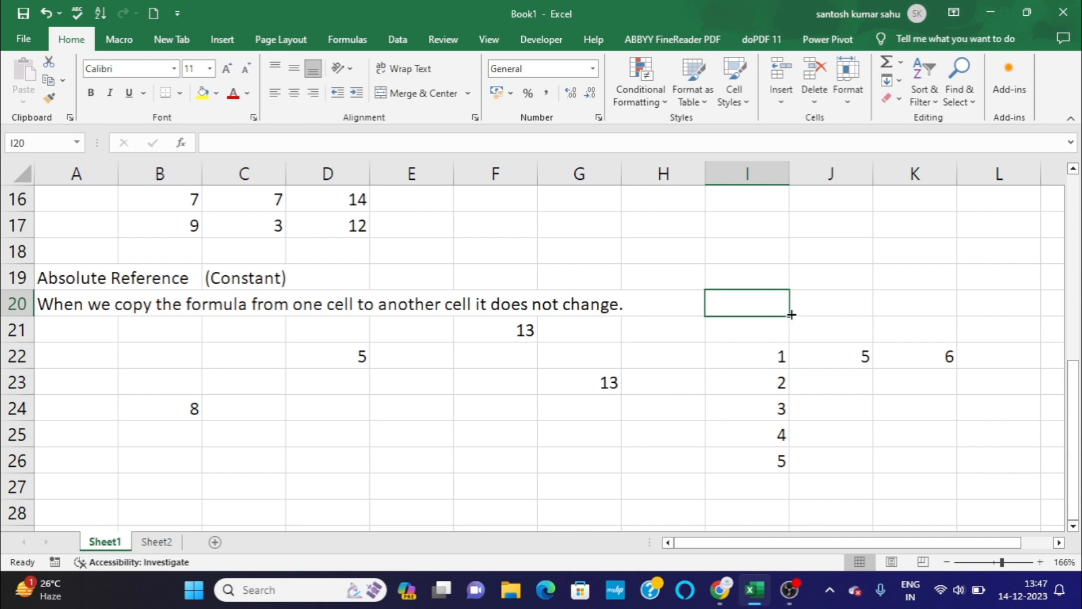
text(ex-)
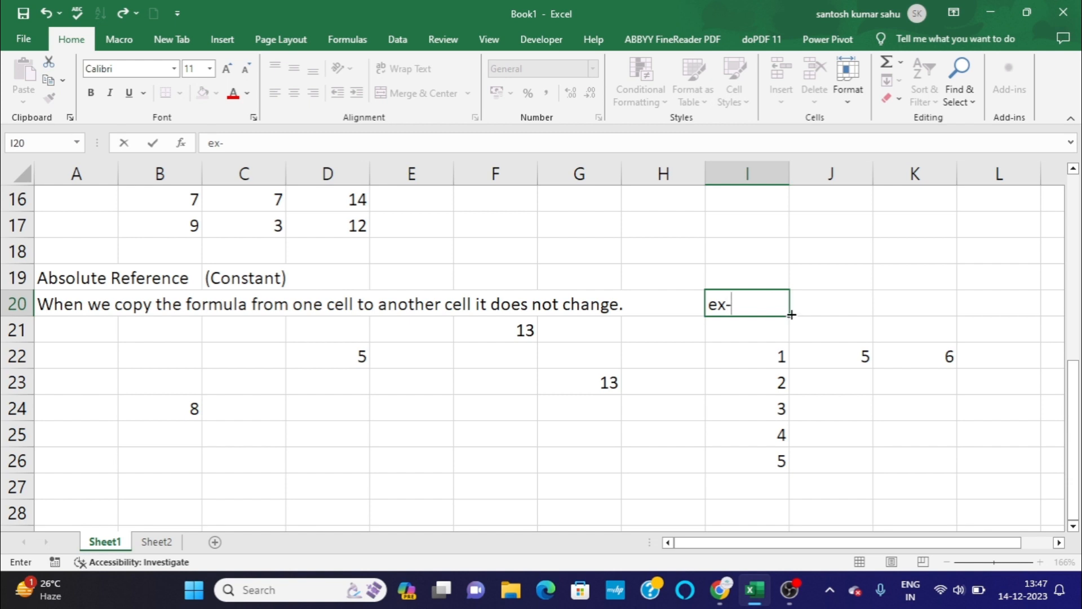
text($A$1)
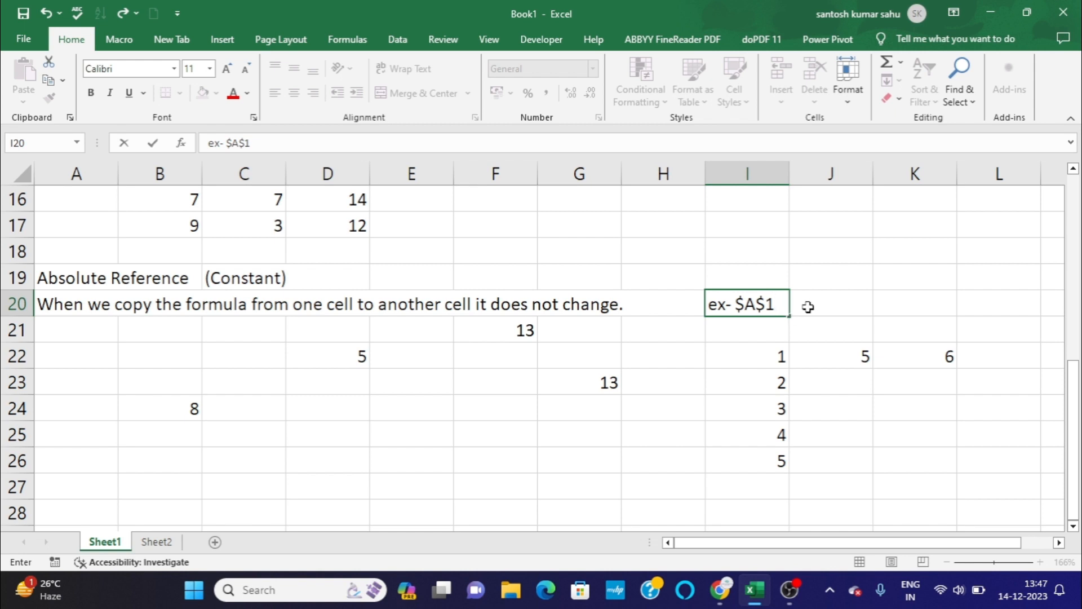
click(824, 303)
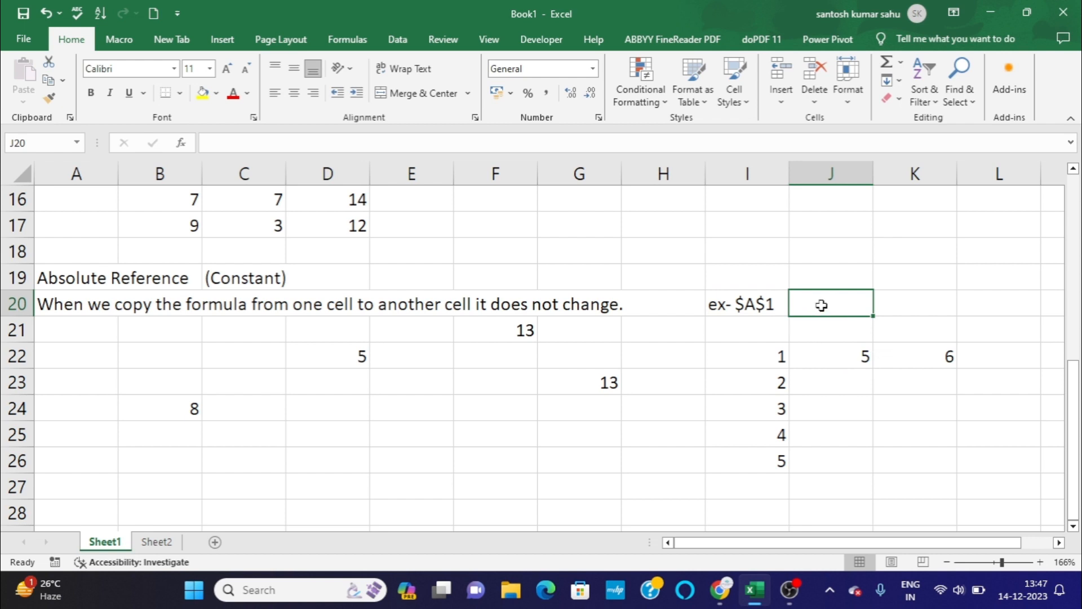
text(fre)
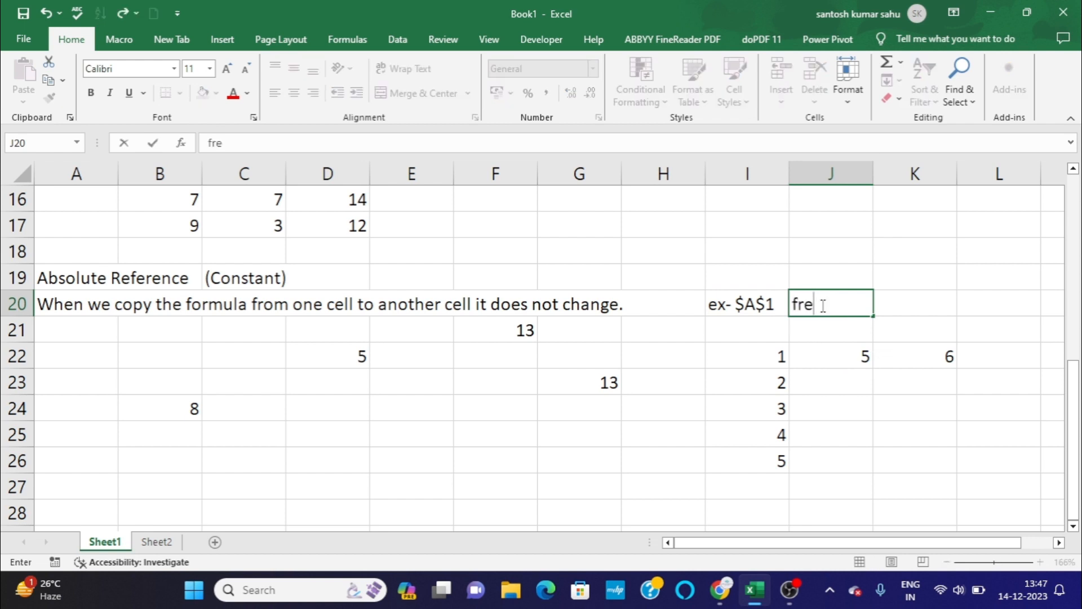
text(eze)
click(845, 356)
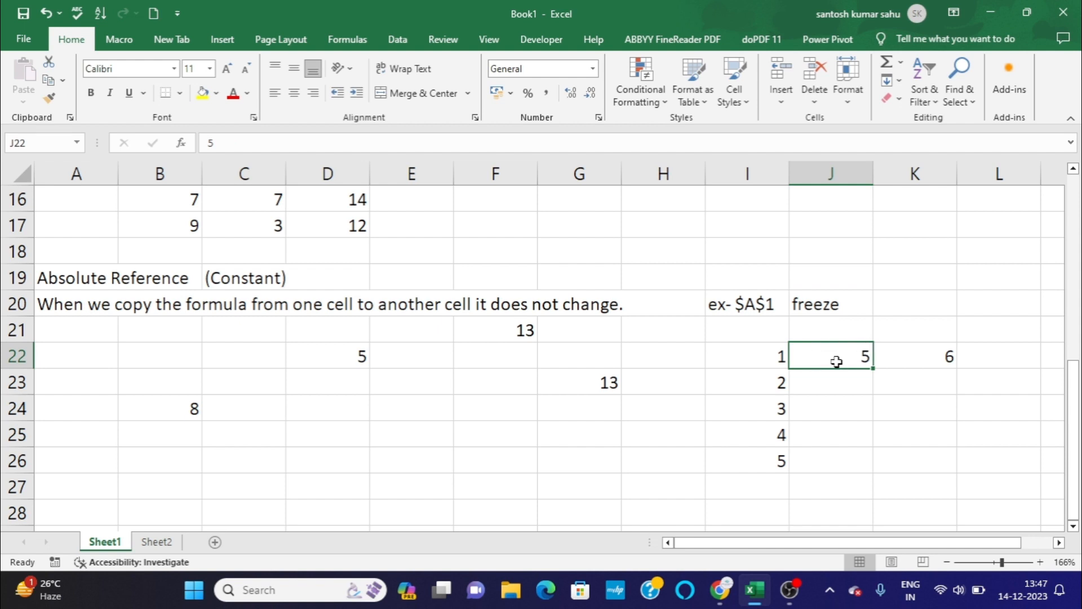
Clear the formula in cell K22 and rebuild it as =I22+J22.
click(772, 358)
double_click(919, 356)
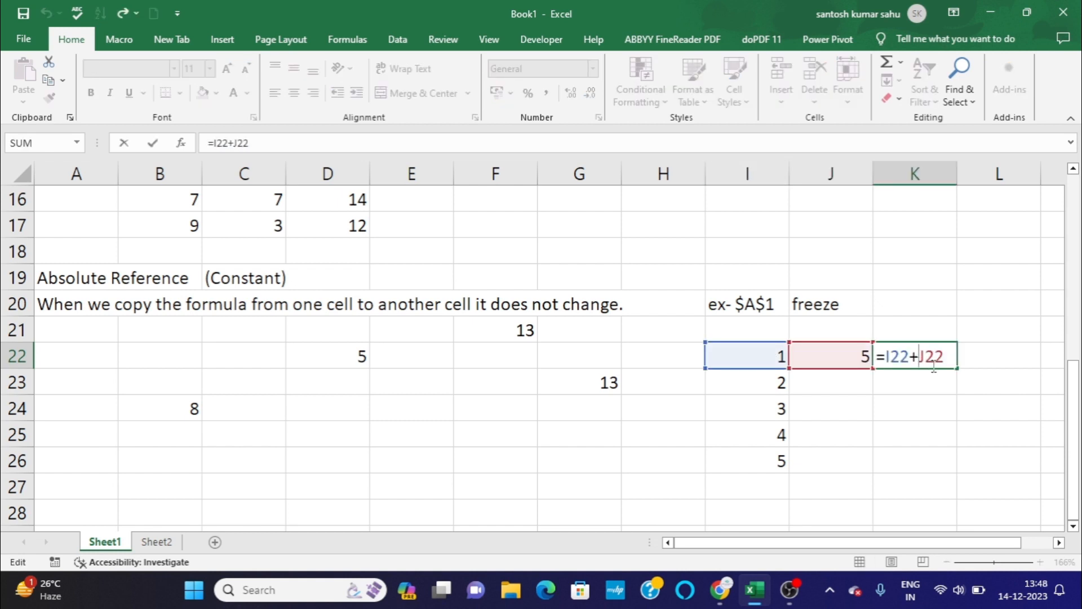
key(BackSpace)
key(BackSpace)
key(BackSpace)
click(934, 365)
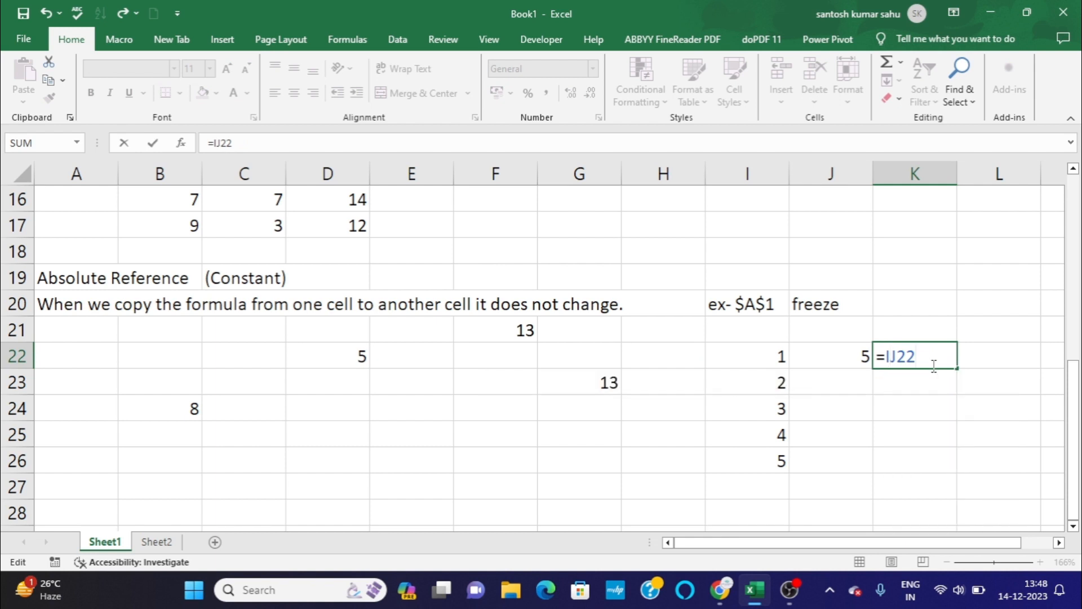
key(BackSpace)
key(BackSpace)
key(BackSpace)
key(BackSpace)
key(BackSpace)
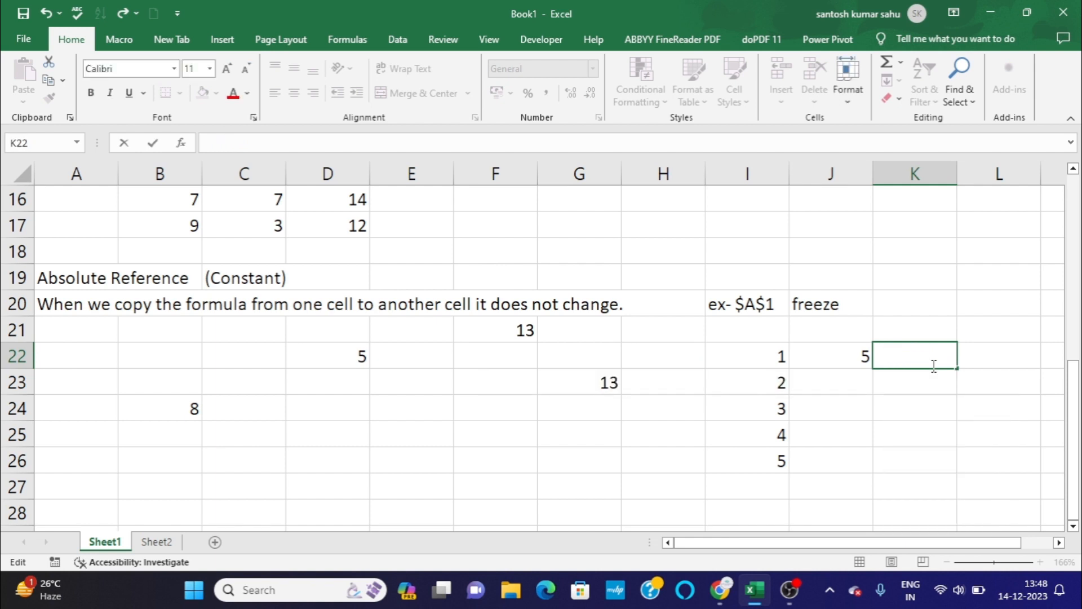
text(=)
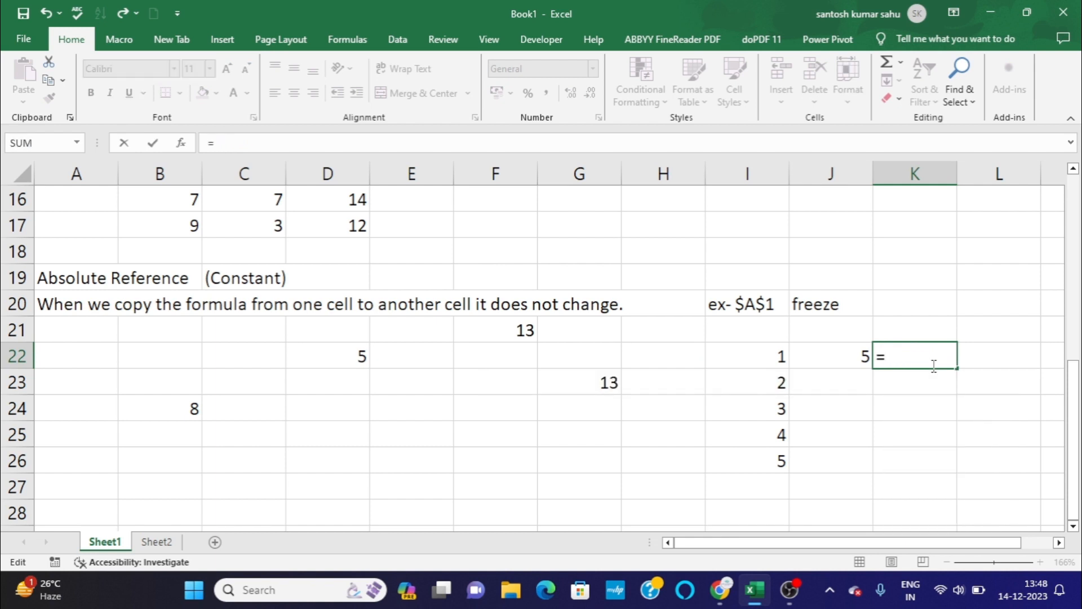
click(747, 358)
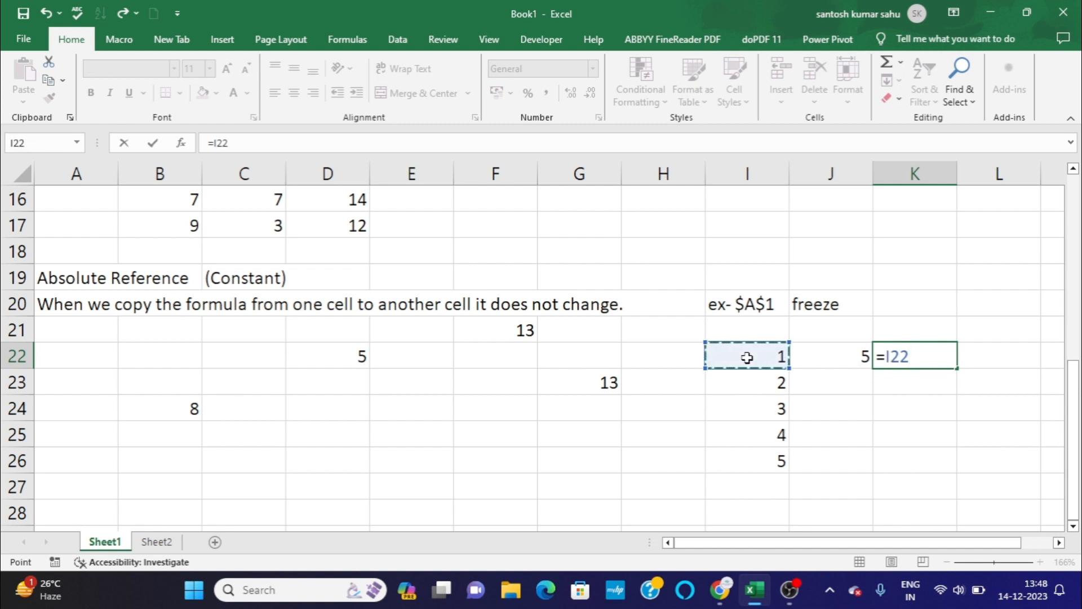
text(+)
click(813, 359)
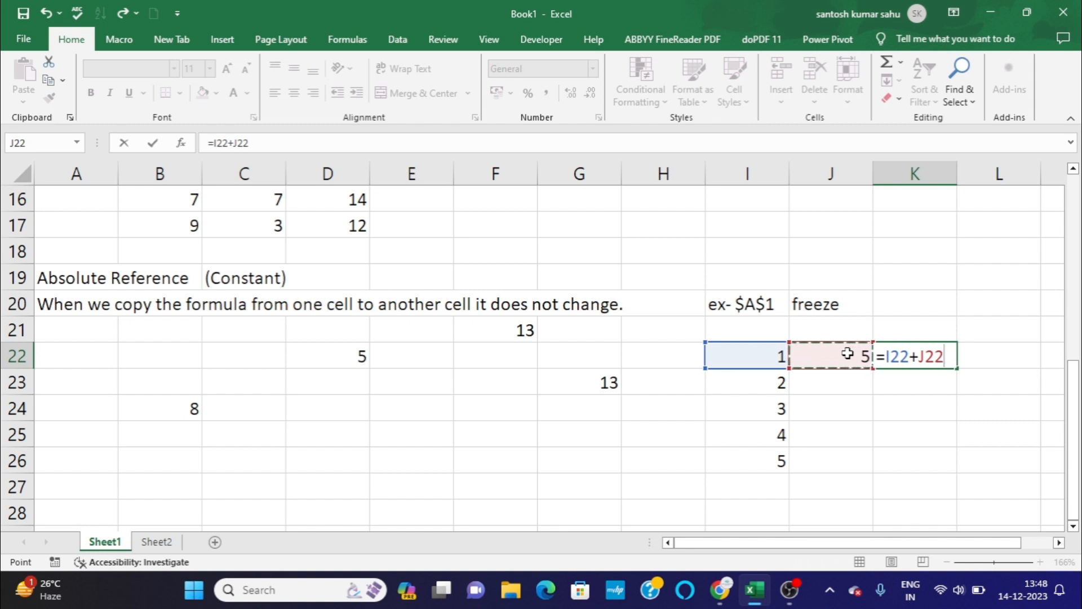
key(super+p)
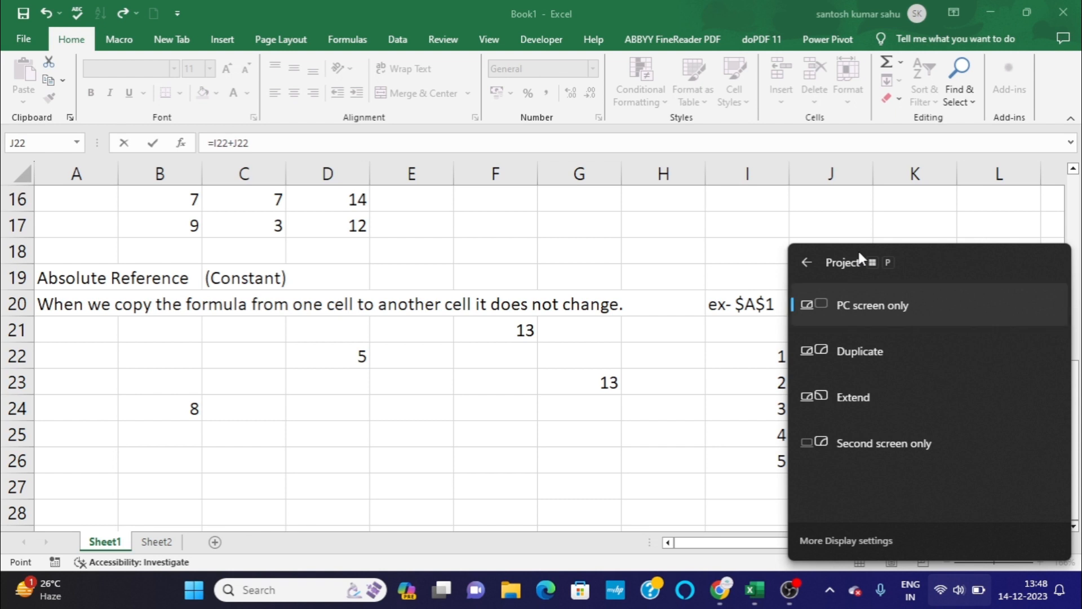
key(Escape)
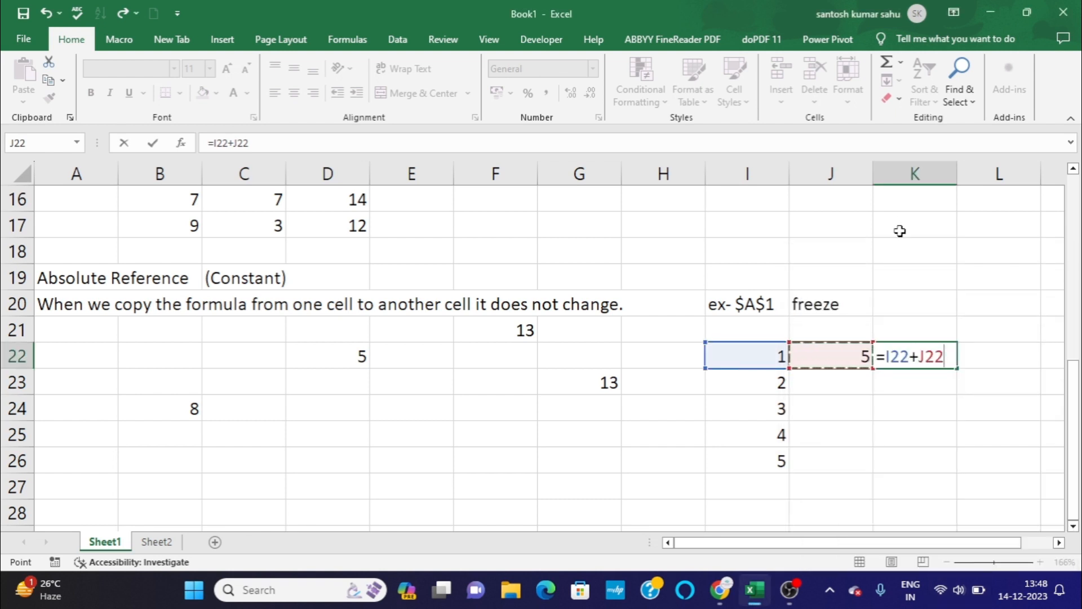
click(931, 357)
key(super+p)
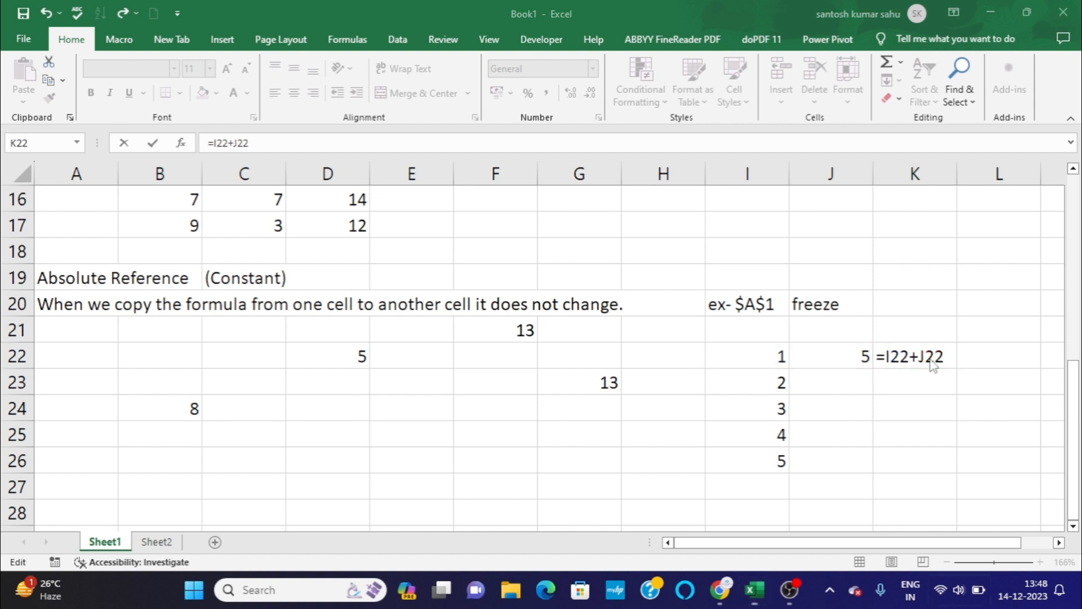
click(929, 355)
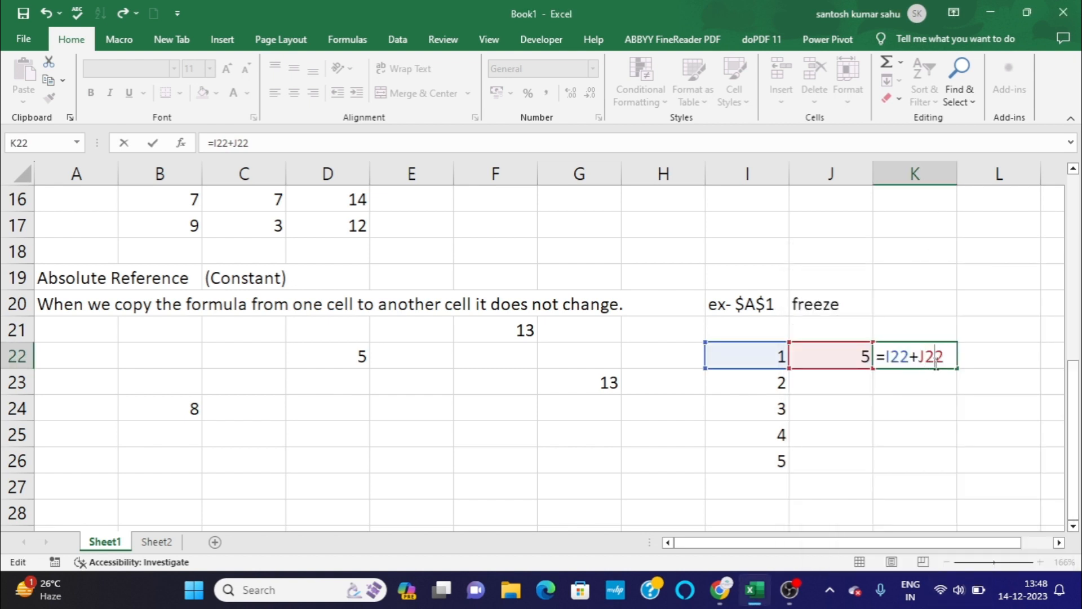
Replace the contents of K22 with =I22+$J$22, making the reference to the constant cell absolute.
key(BackSpace)
key(BackSpace)
key(BackSpace)
key(BackSpace)
key(BackSpace)
key(BackSpace)
key(BackSpace)
key(End)
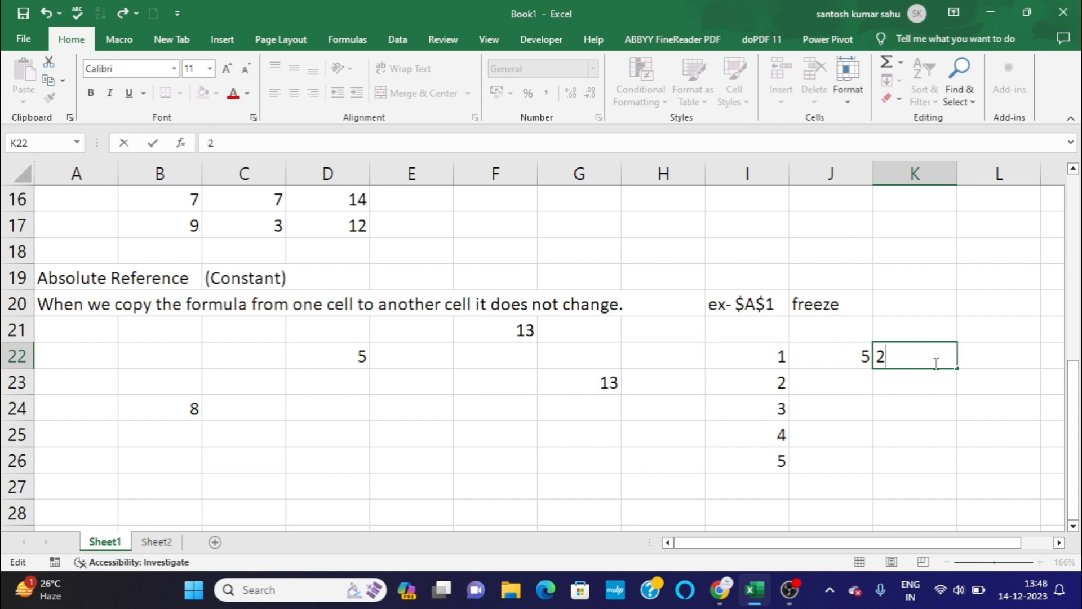
key(BackSpace)
text(=)
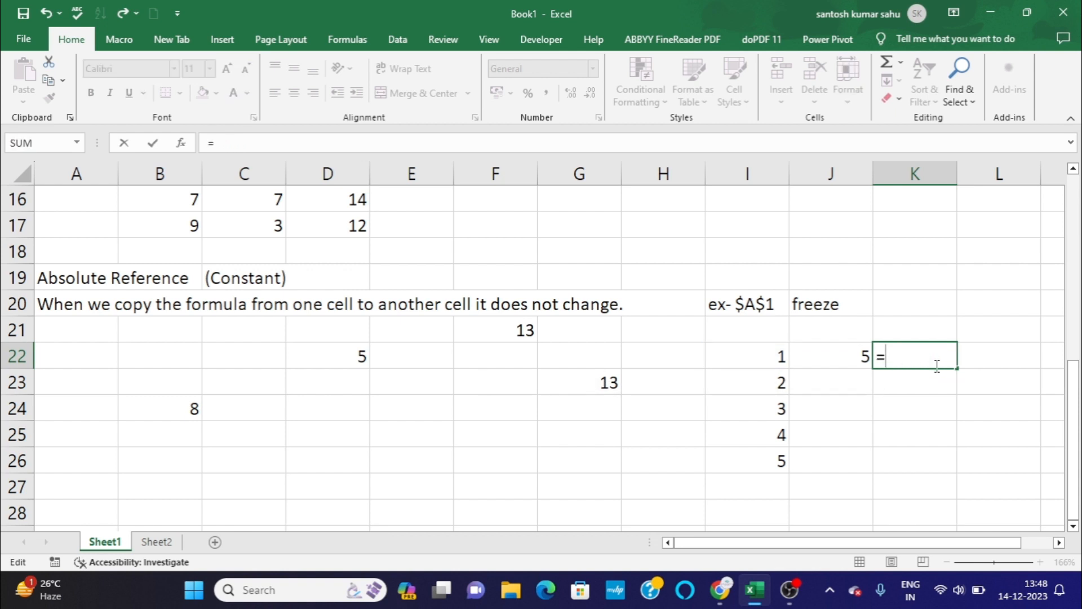
click(775, 354)
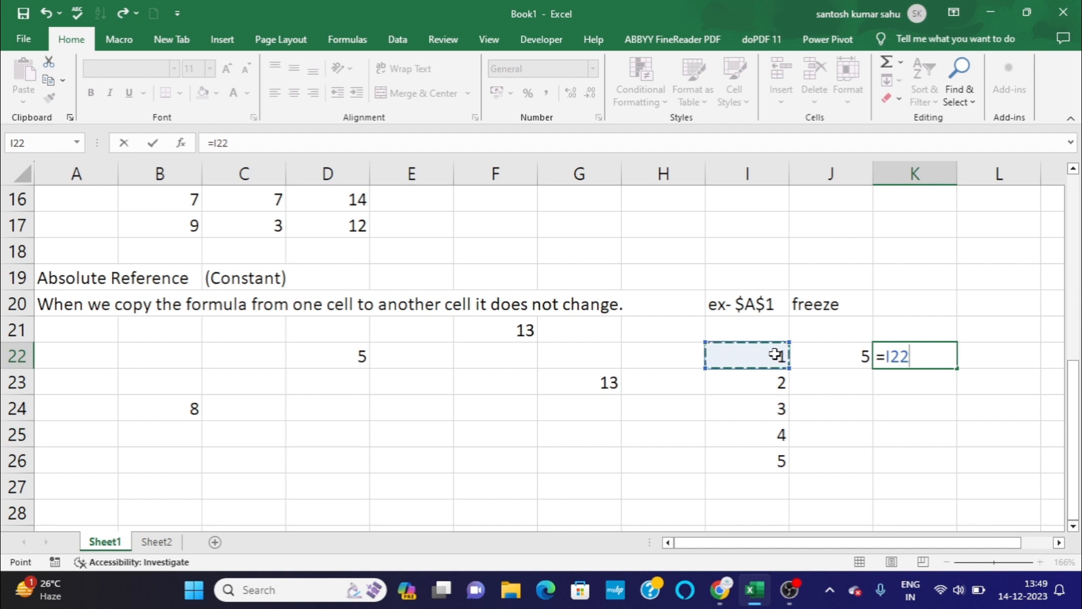
text(=)
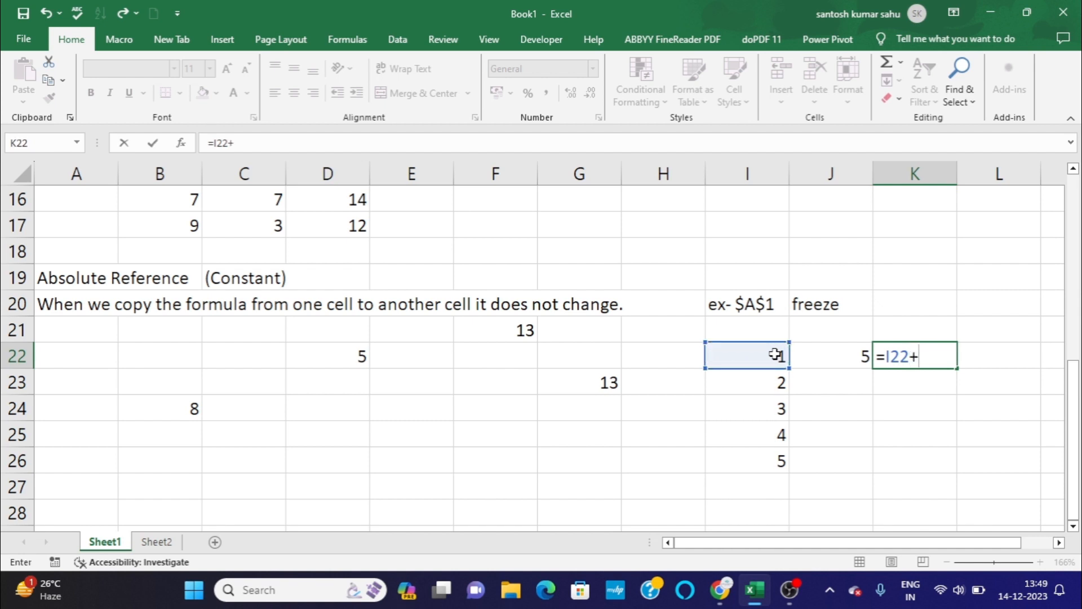
click(811, 355)
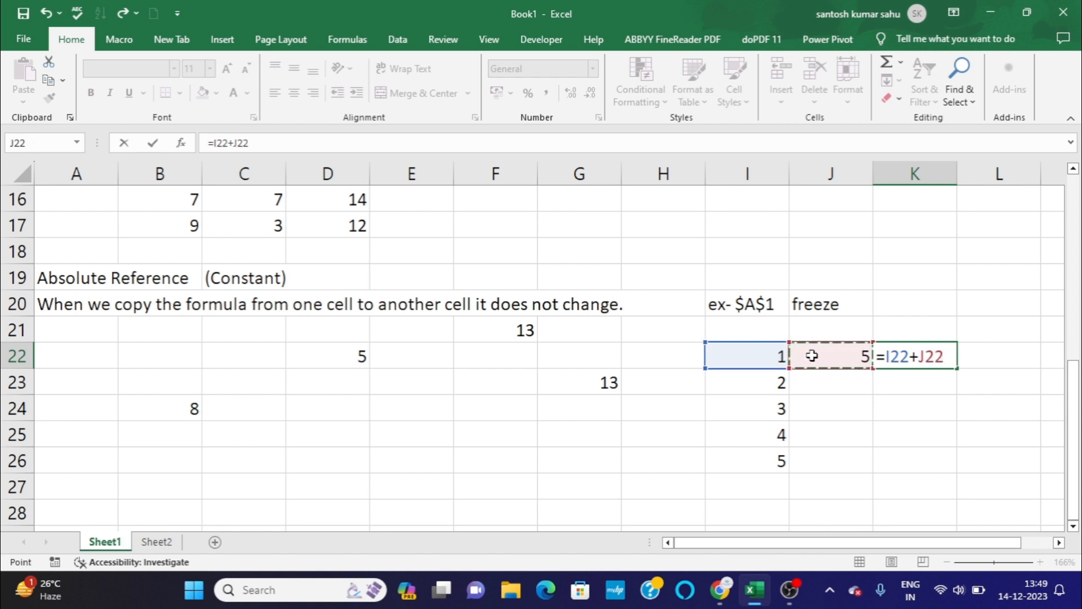
key(super+p)
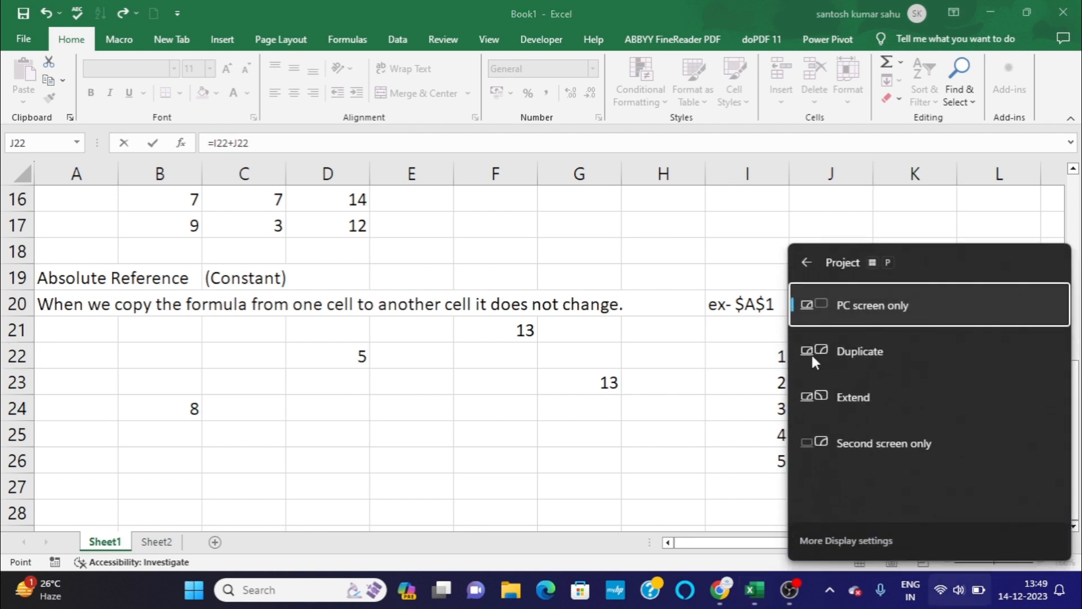
click(766, 374)
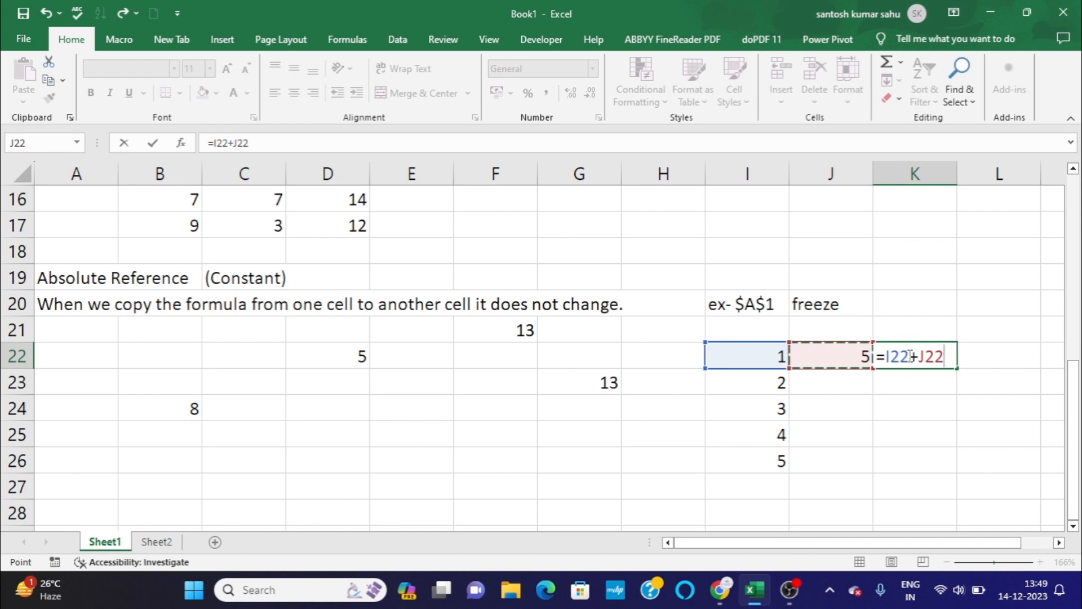
click(934, 357)
key(F4)
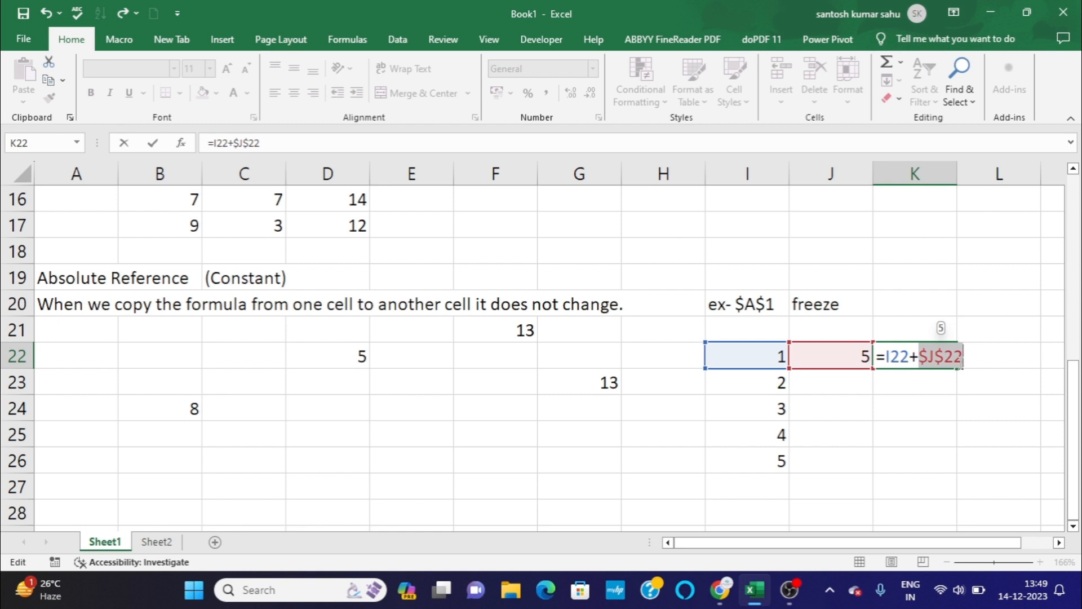
key(Return)
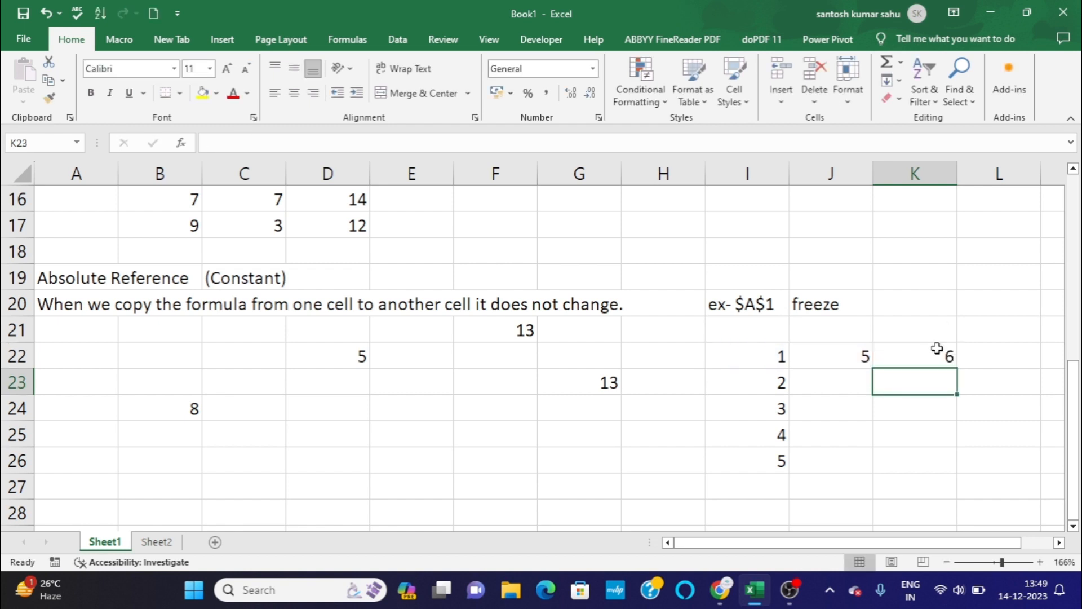
Copy the K22 formula down through K26 to add the constant to every list value.
click(956, 356)
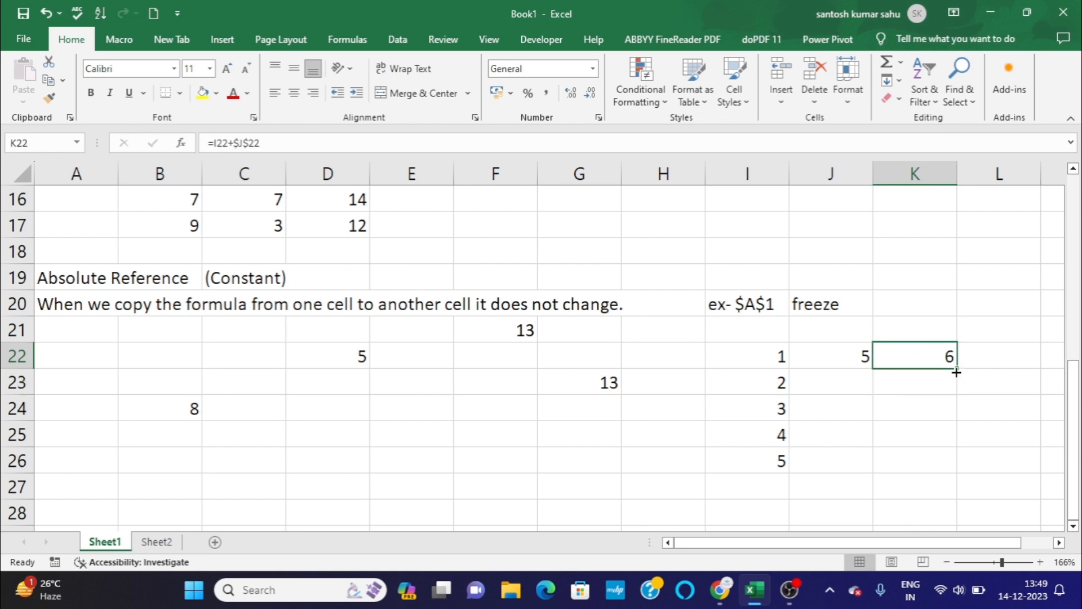
drag(956, 371, 956, 463)
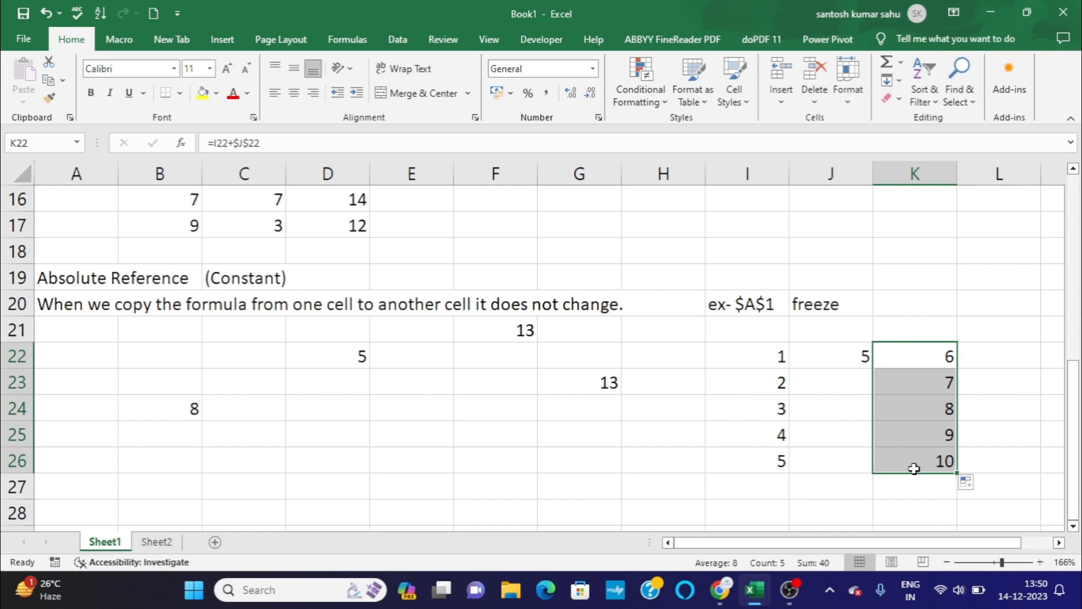
click(977, 460)
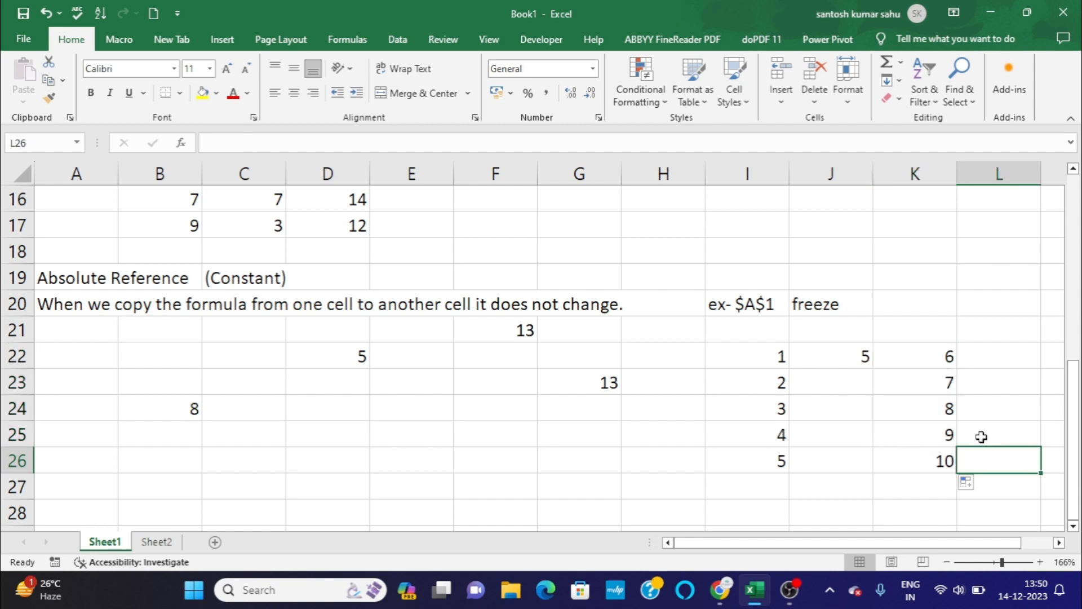
Inspect the formulas in K22 and K23 to compare their column I and column J references.
double_click(927, 355)
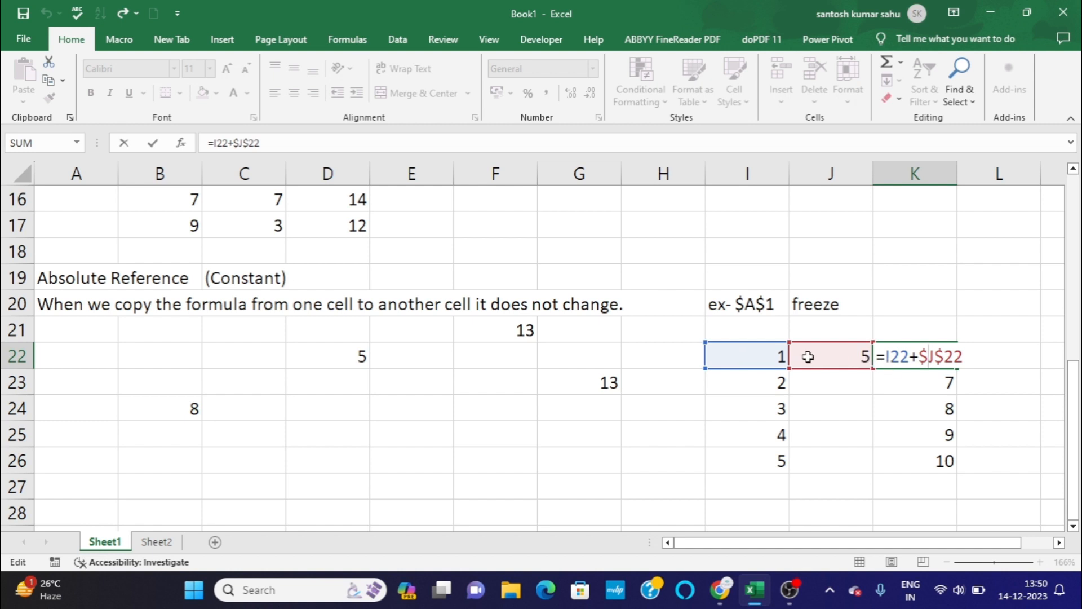
key(Return)
double_click(936, 382)
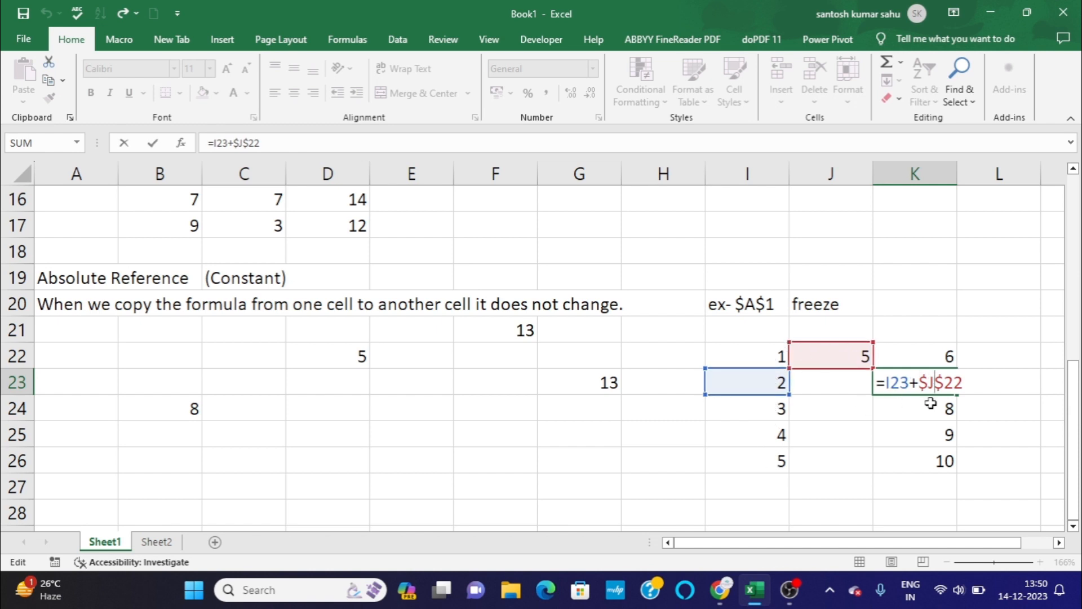
key(Return)
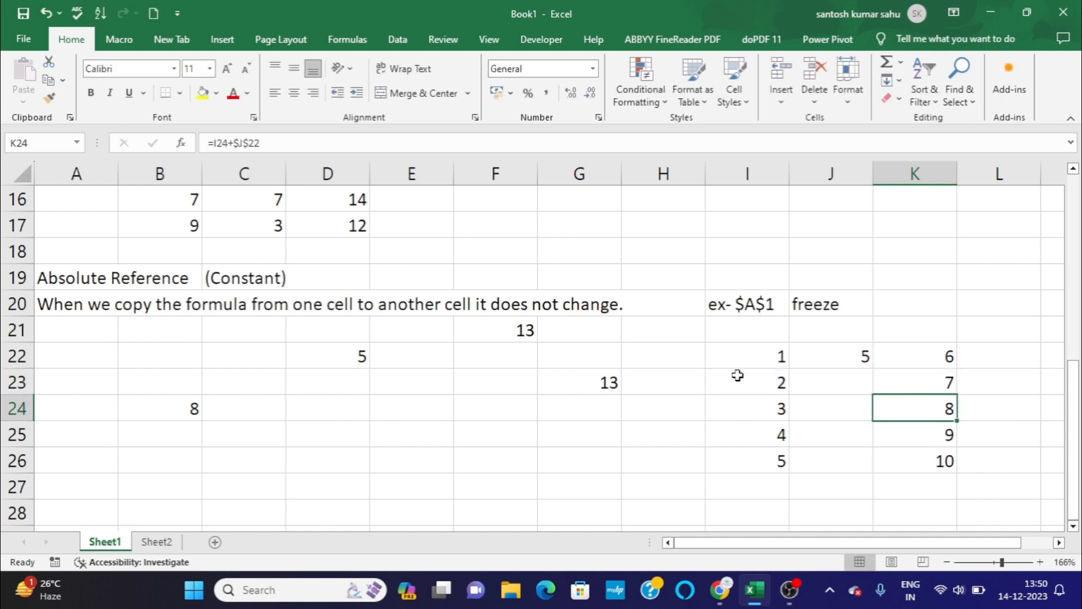
scroll(733, 376, down, 1)
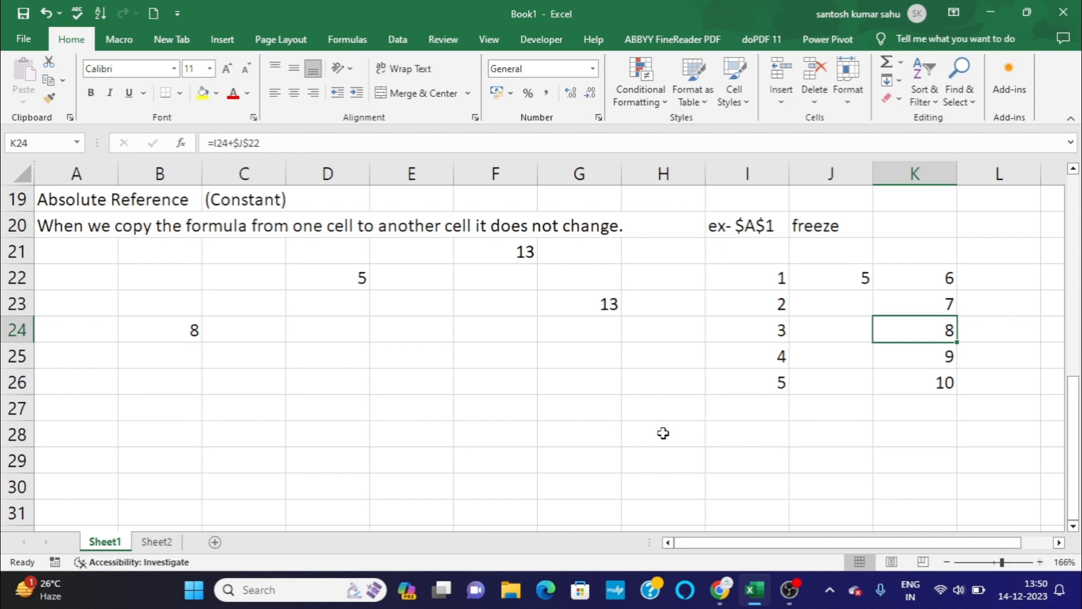
scroll(663, 433, up, 6)
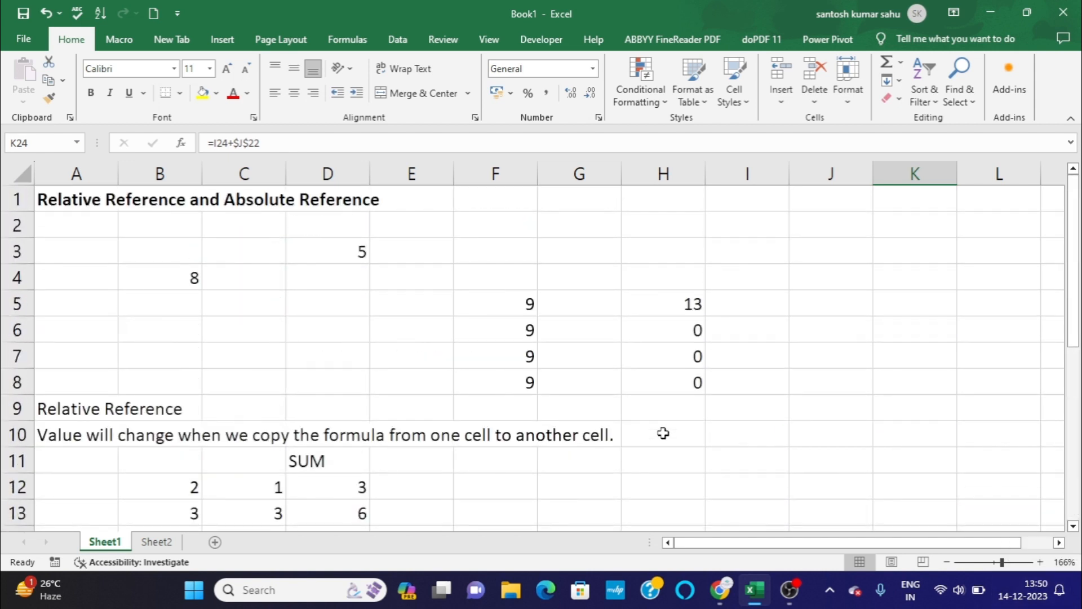
On Sheet2, enter =B2+C2+D2+E2+F2 in G2 to total the first student's marks across the five subjects.
scroll(663, 432, down, 4)
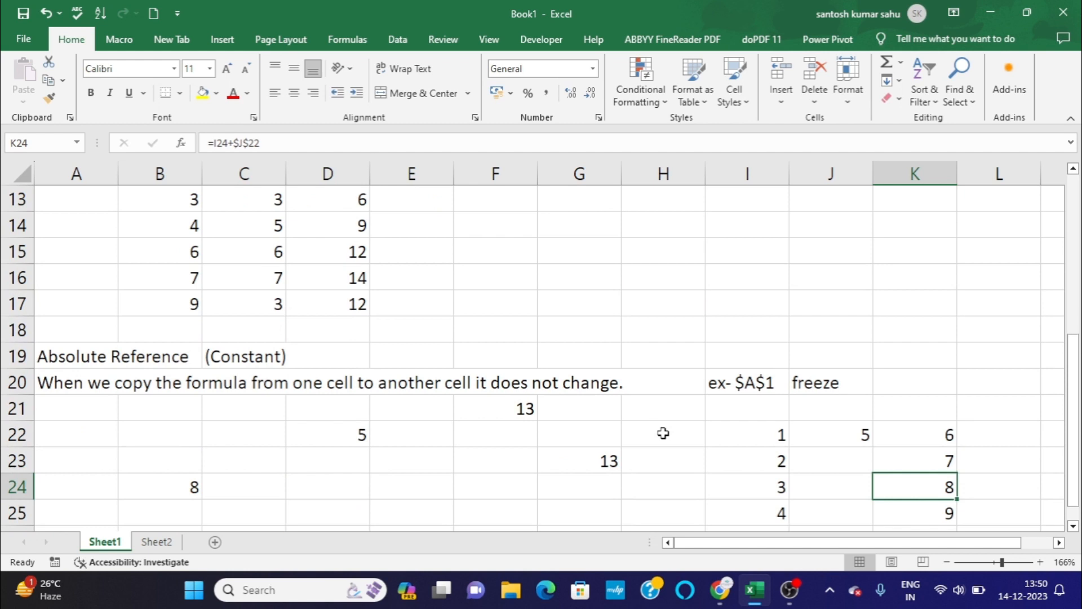
click(156, 542)
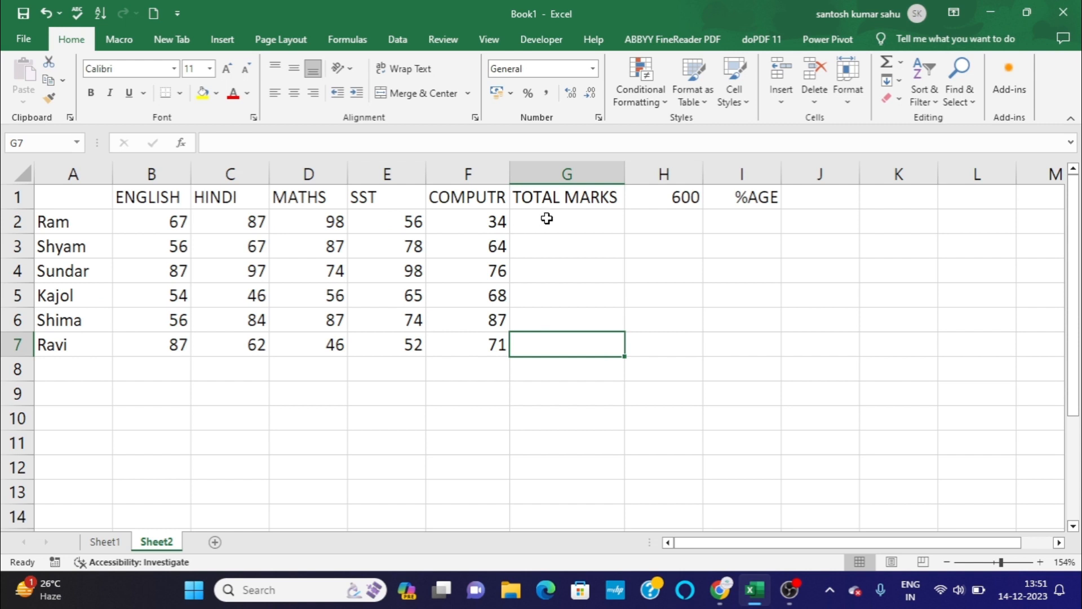
click(566, 220)
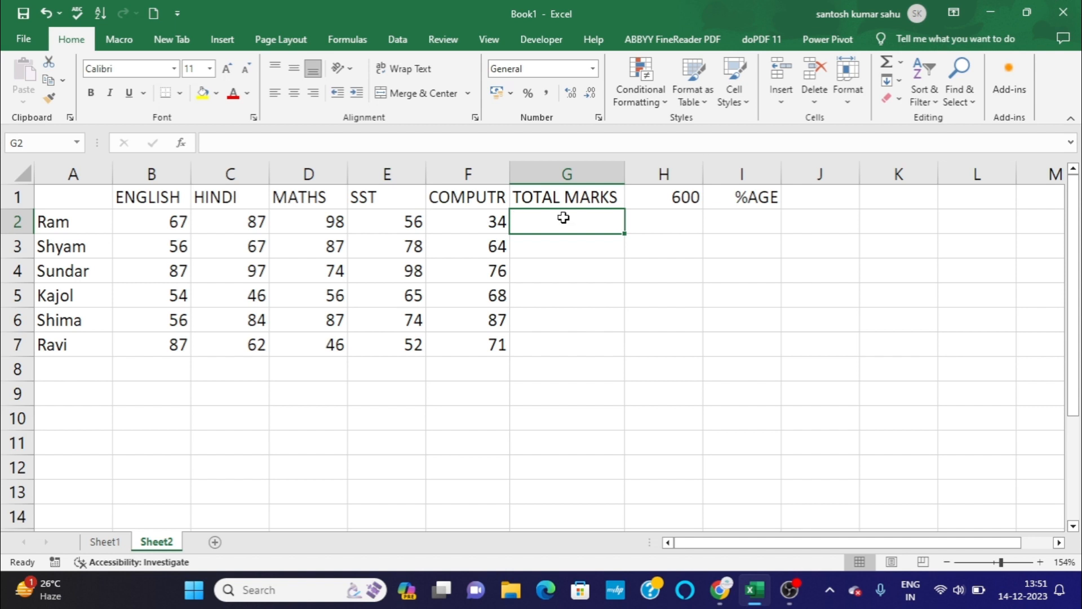
text(=)
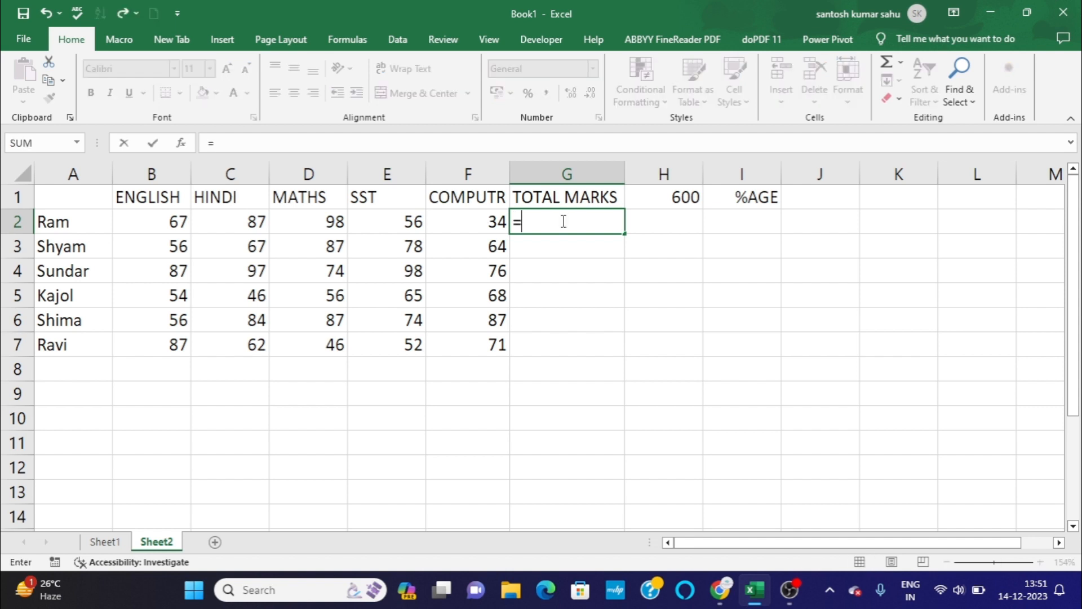
click(177, 224)
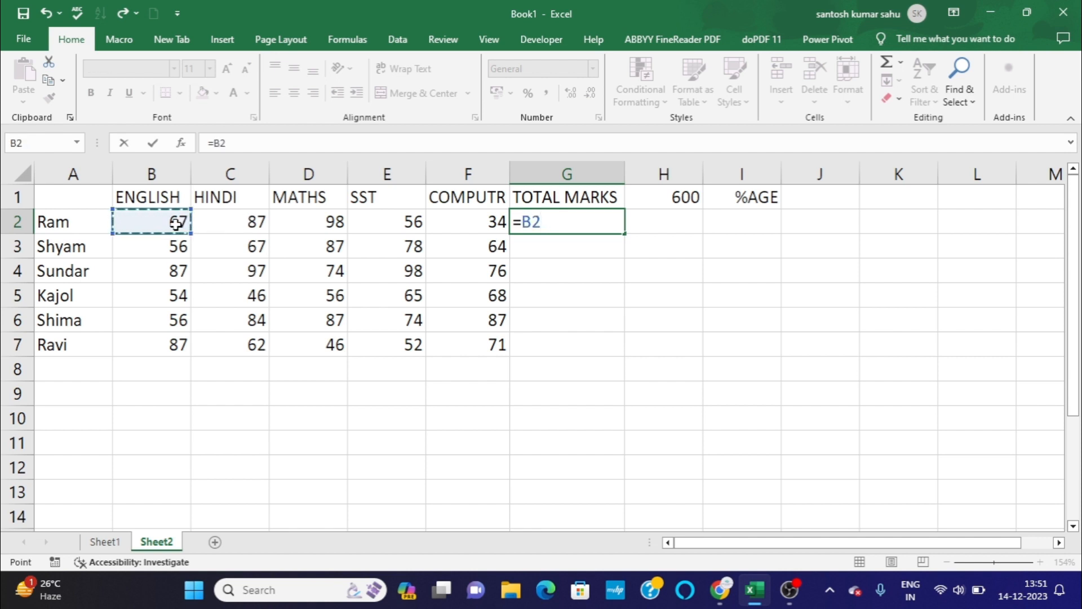
text(+)
click(223, 223)
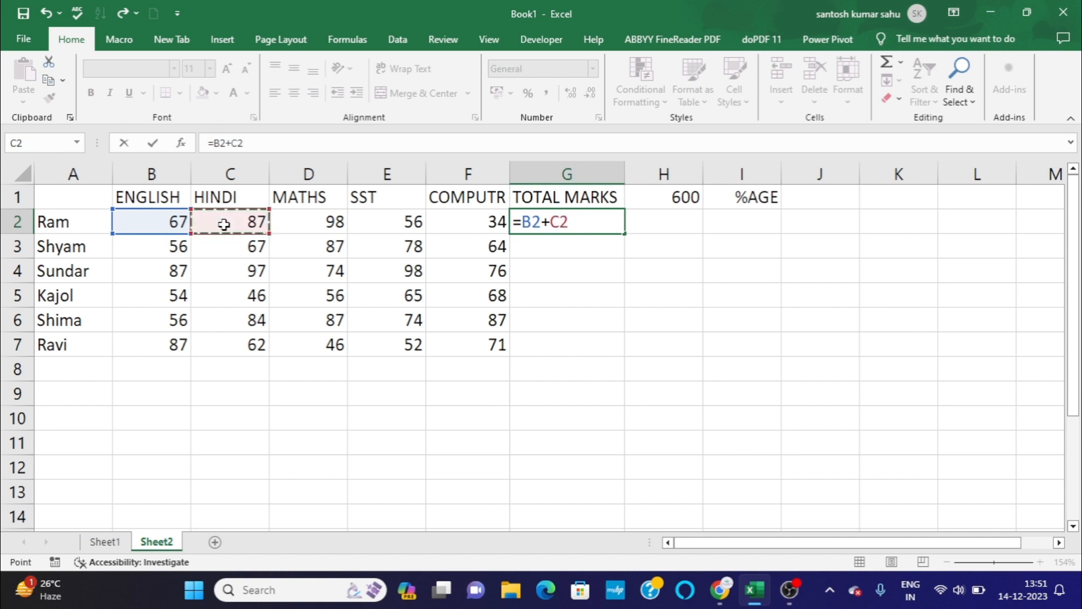
text(+)
click(295, 217)
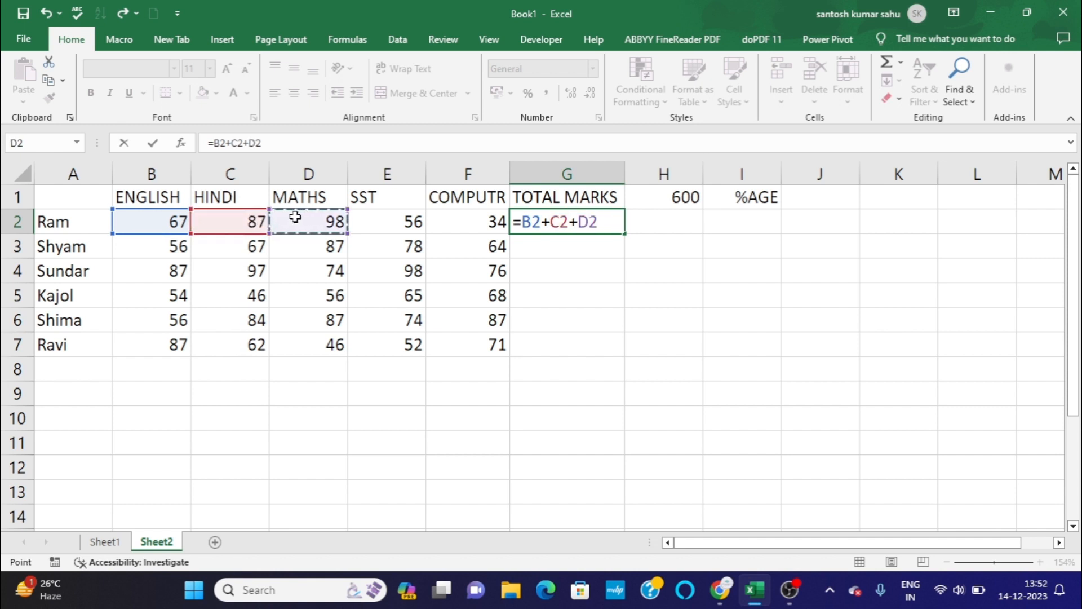
text(+)
click(381, 225)
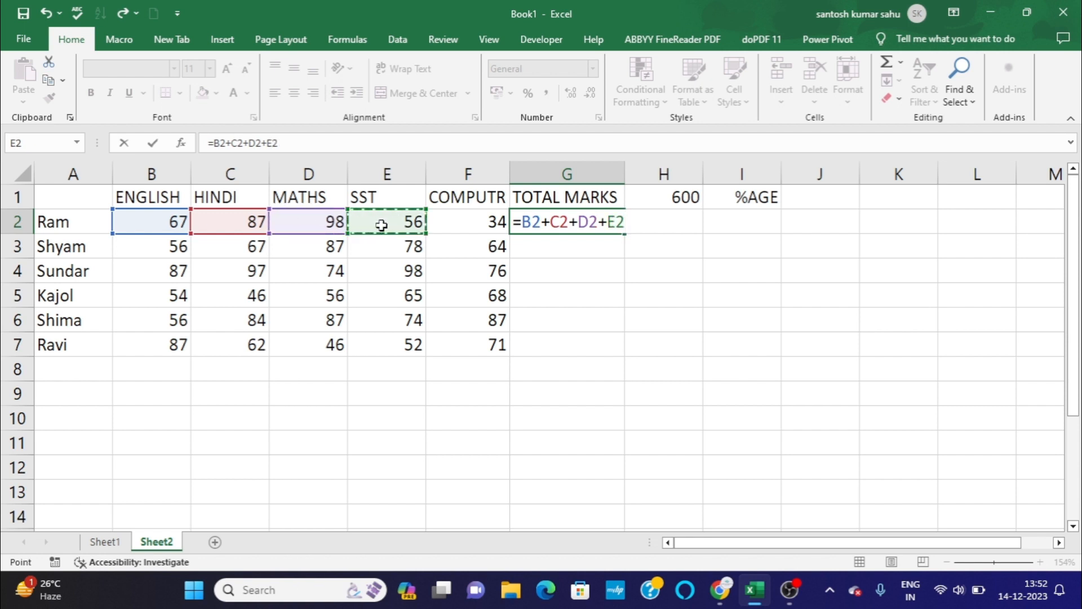
text(+)
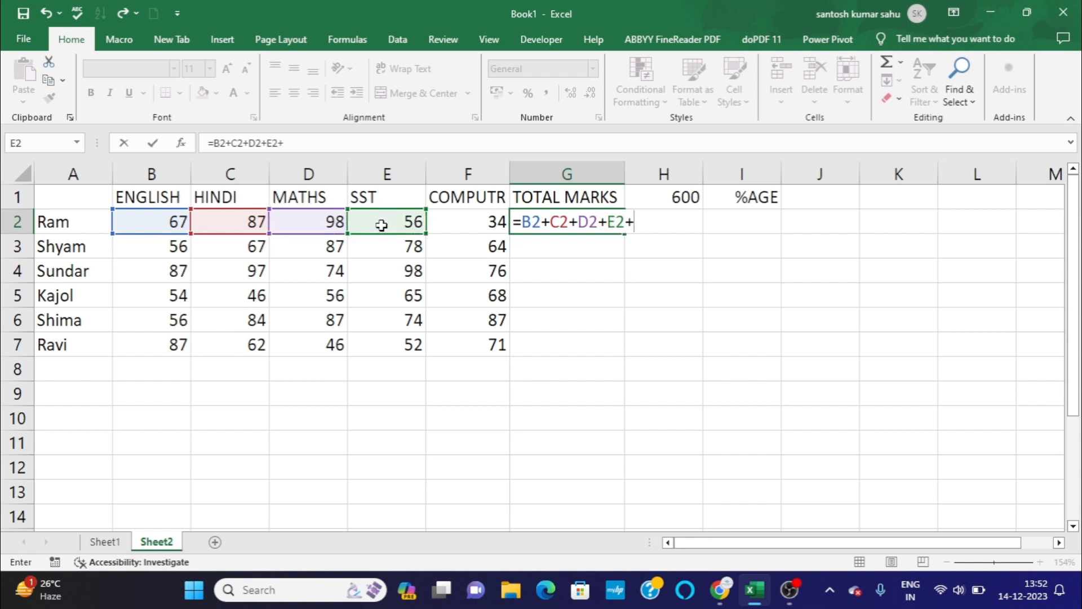
click(470, 215)
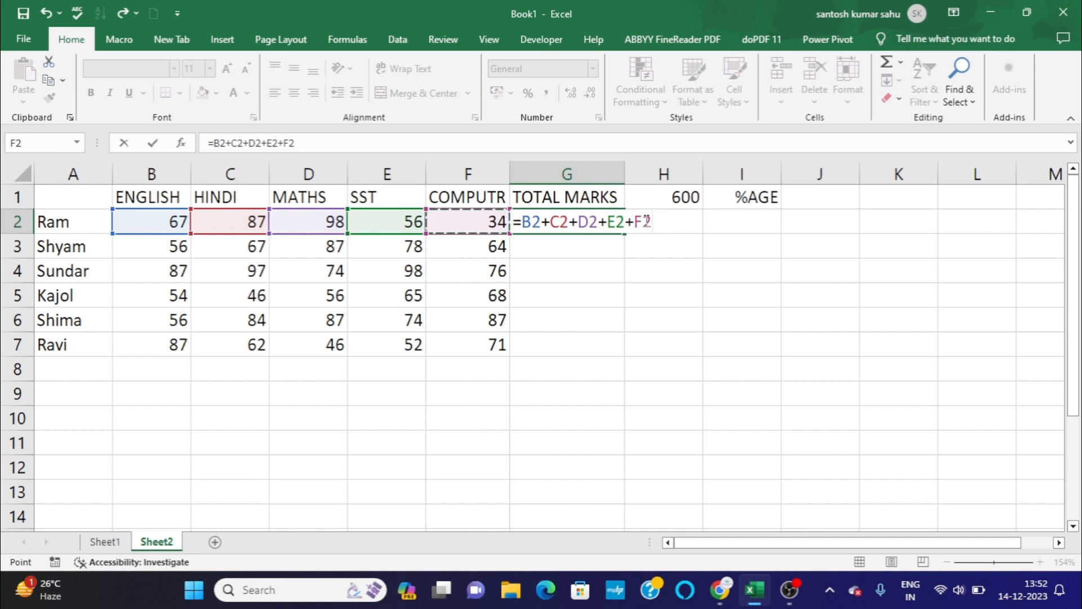
key(Return)
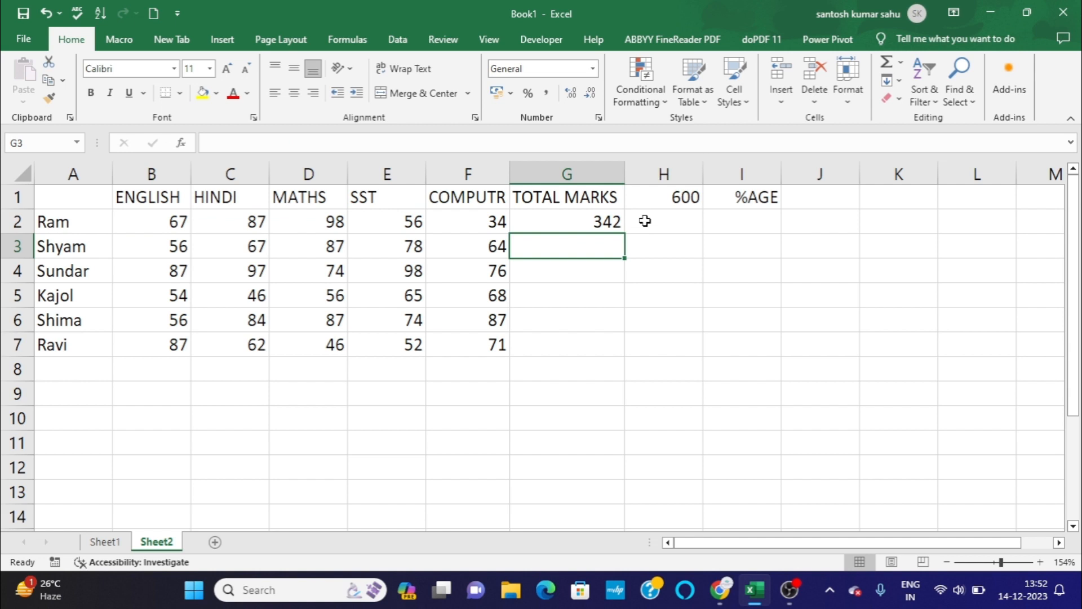
Copy the total marks formula from G2 down through G7 for the remaining students.
click(612, 221)
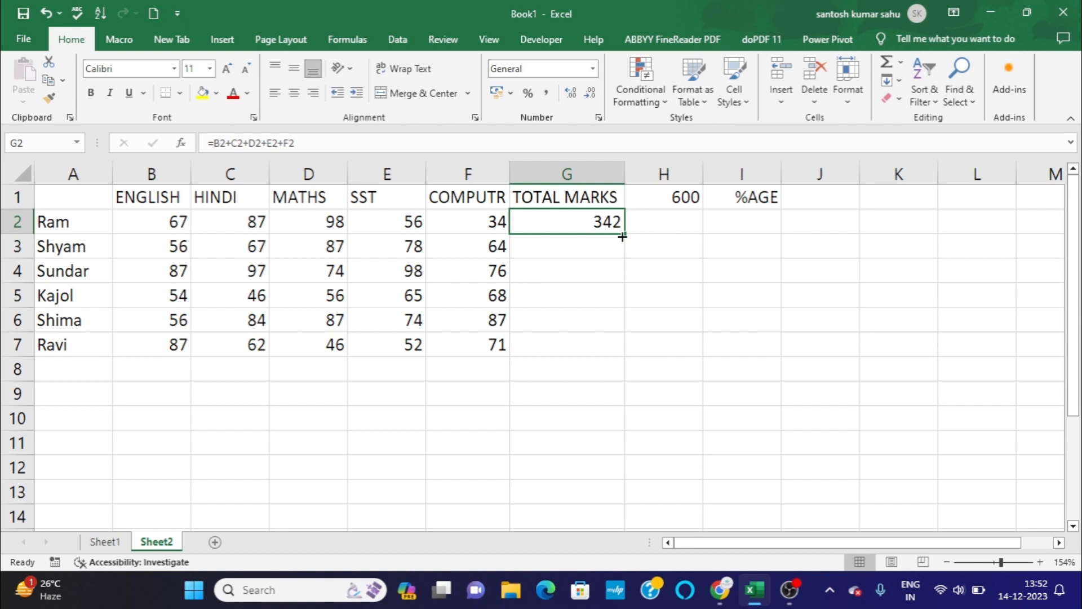
drag(624, 231, 628, 354)
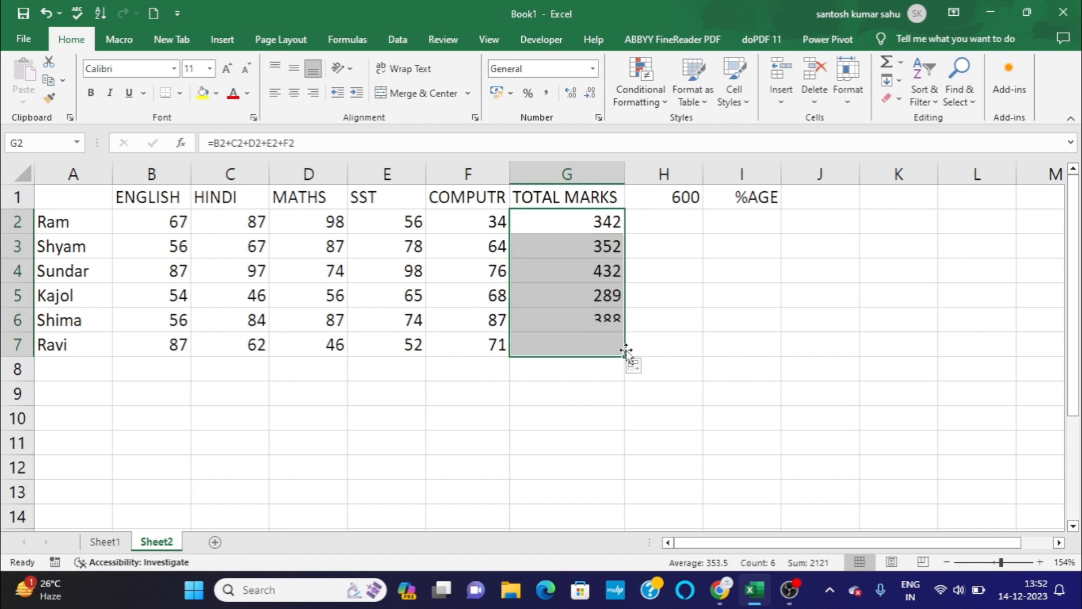
click(597, 372)
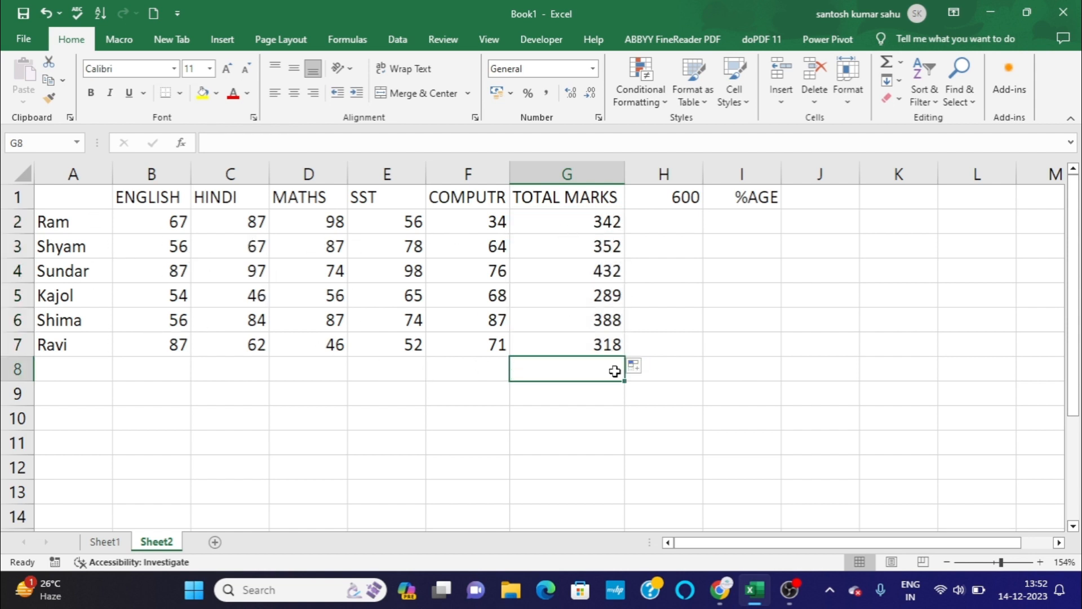
Inspect the copied total formulas in G7 and G4 to see how their relative references follow each row.
click(590, 342)
double_click(590, 342)
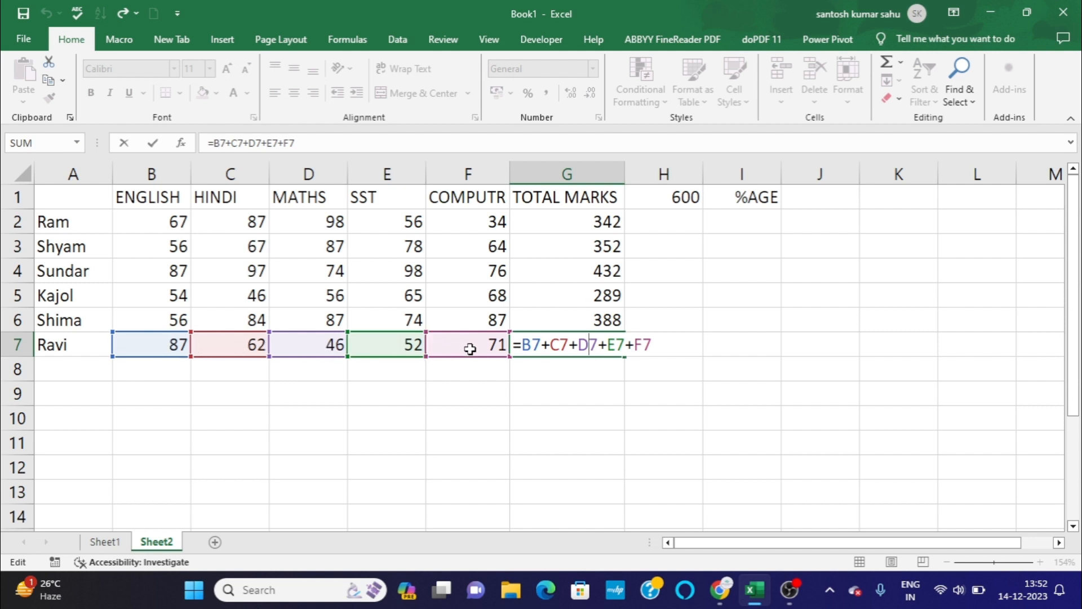
key(Return)
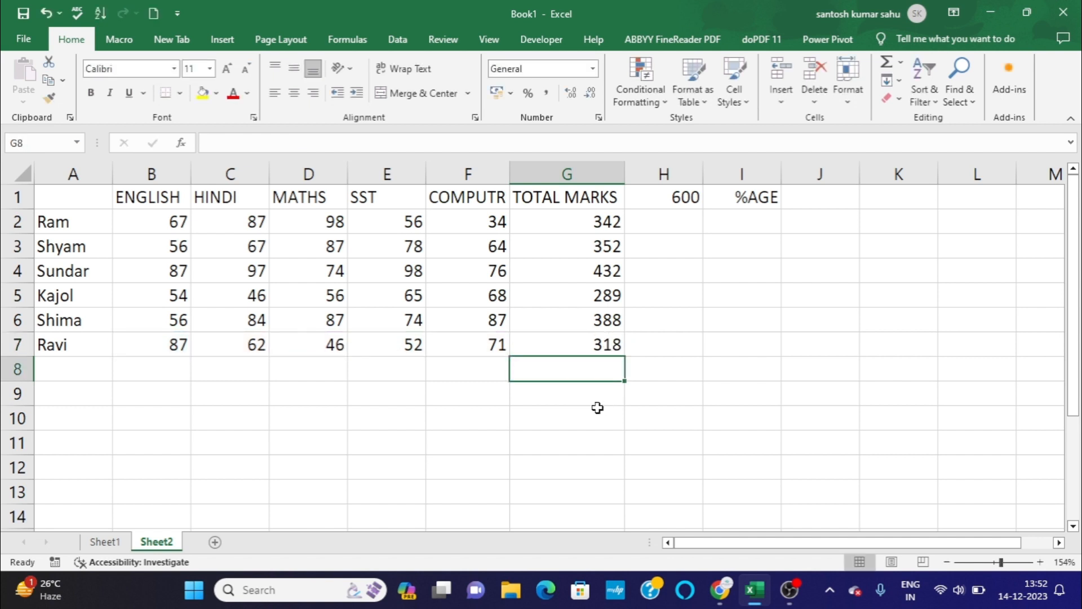
double_click(572, 271)
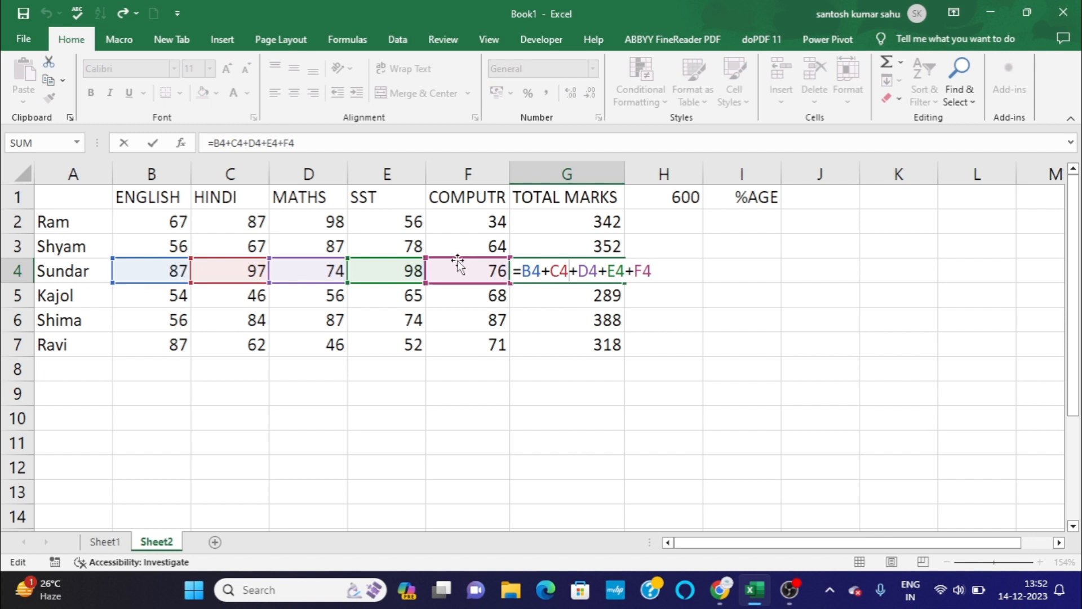
key(Return)
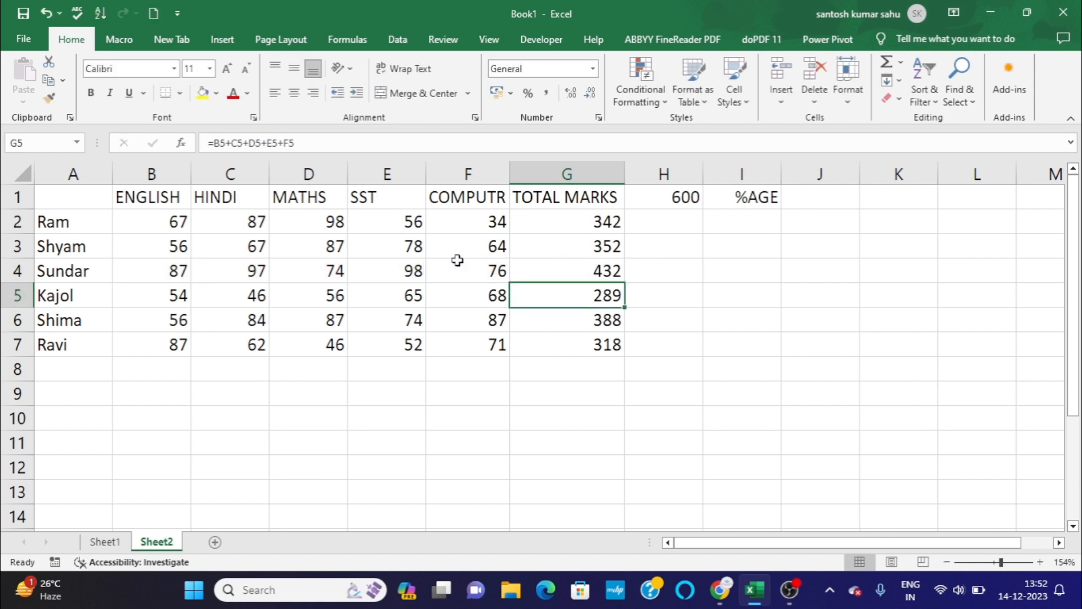
Examine the constant in H1 alongside the totals in G2:G7 and the empty percentage cell I2.
click(764, 226)
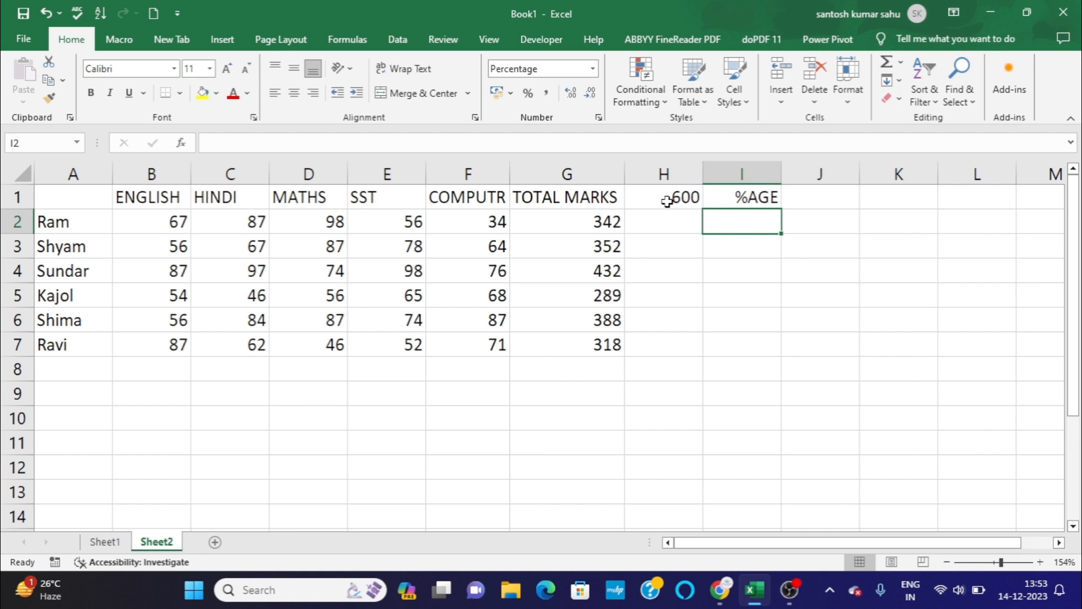
click(666, 202)
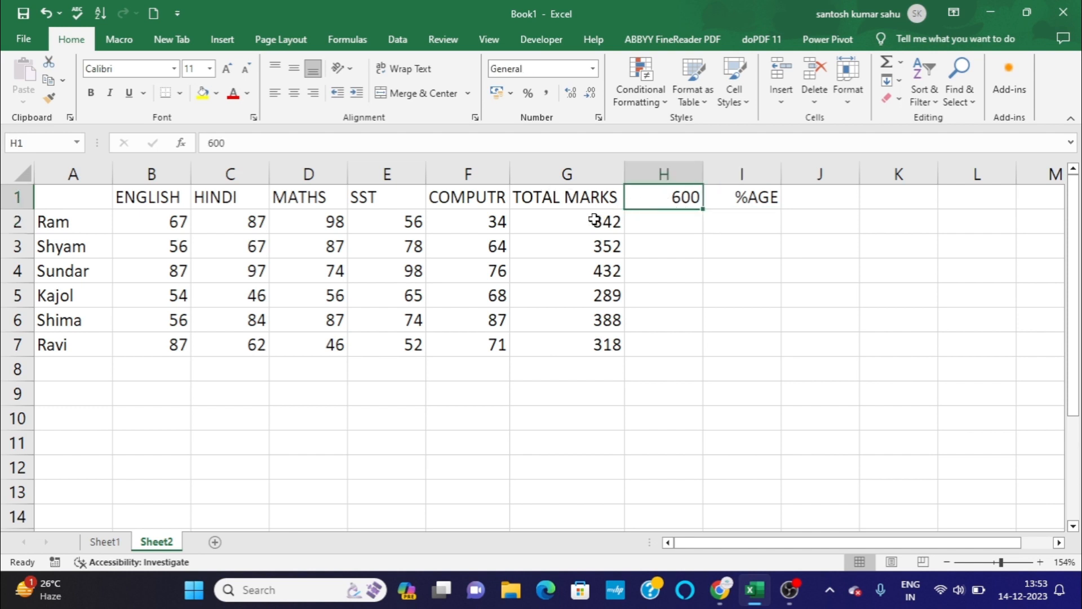
drag(581, 221, 603, 356)
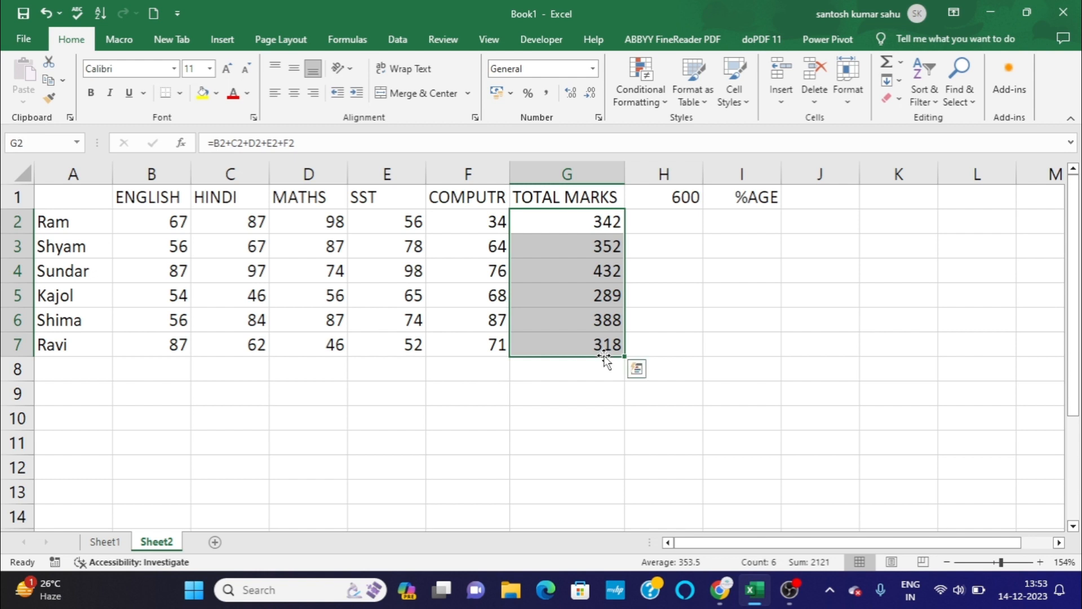
click(651, 204)
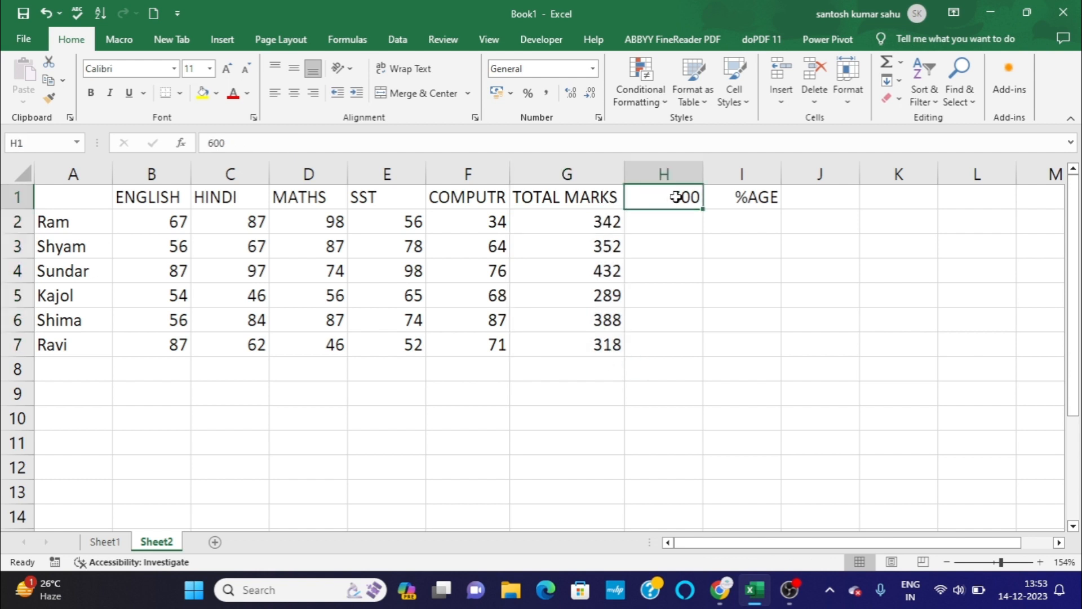
click(599, 222)
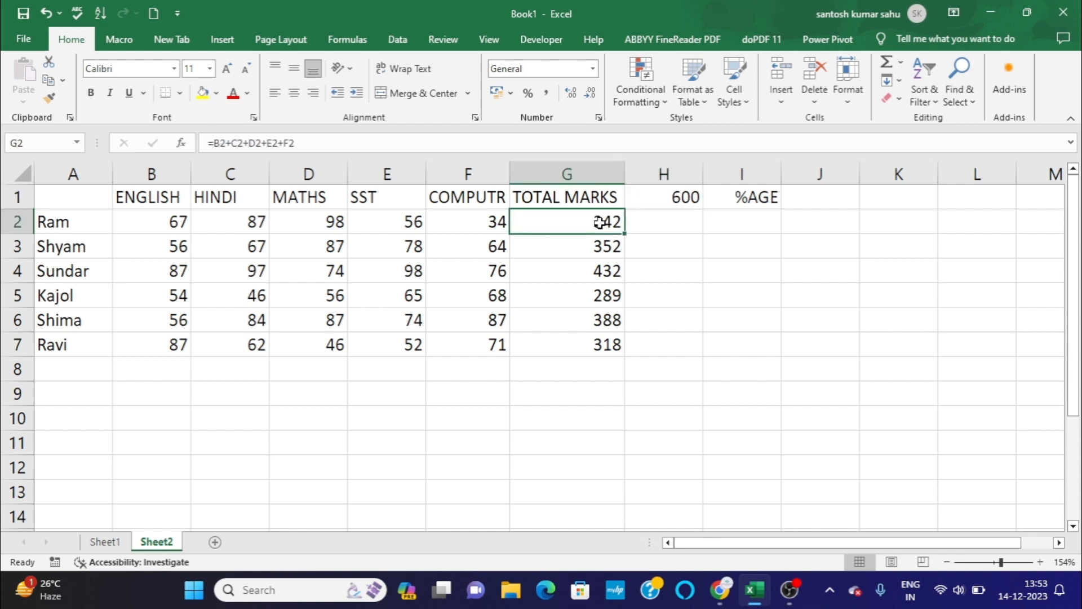
drag(599, 222, 608, 331)
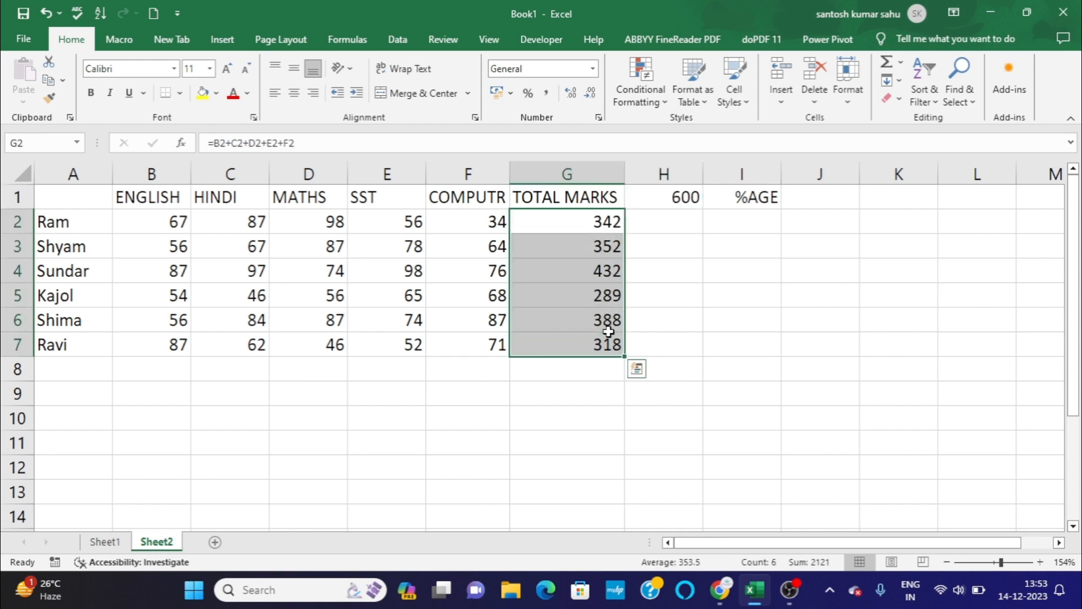
click(765, 219)
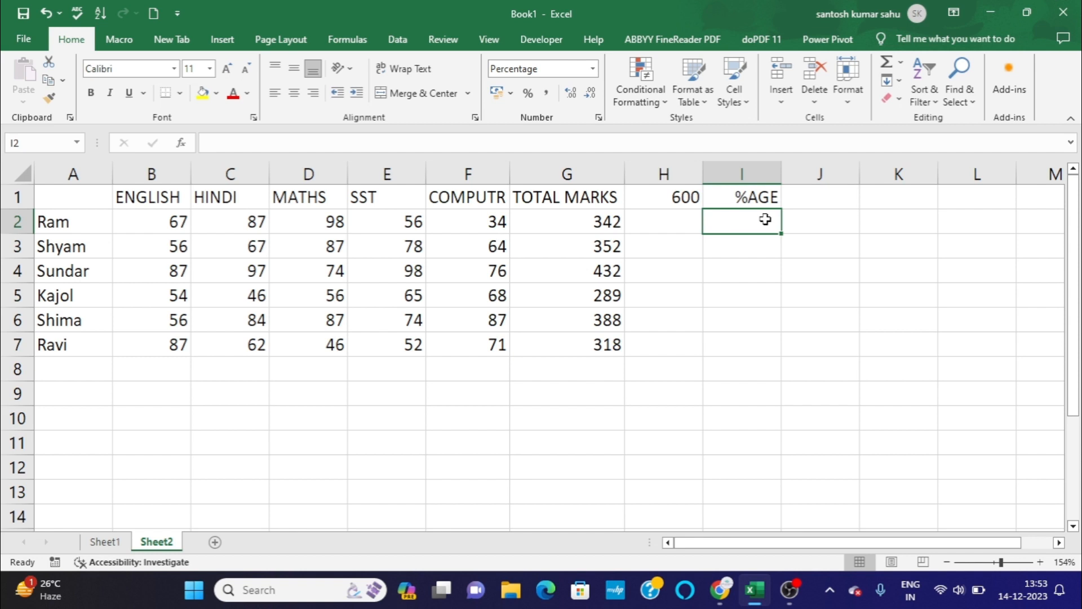
click(676, 196)
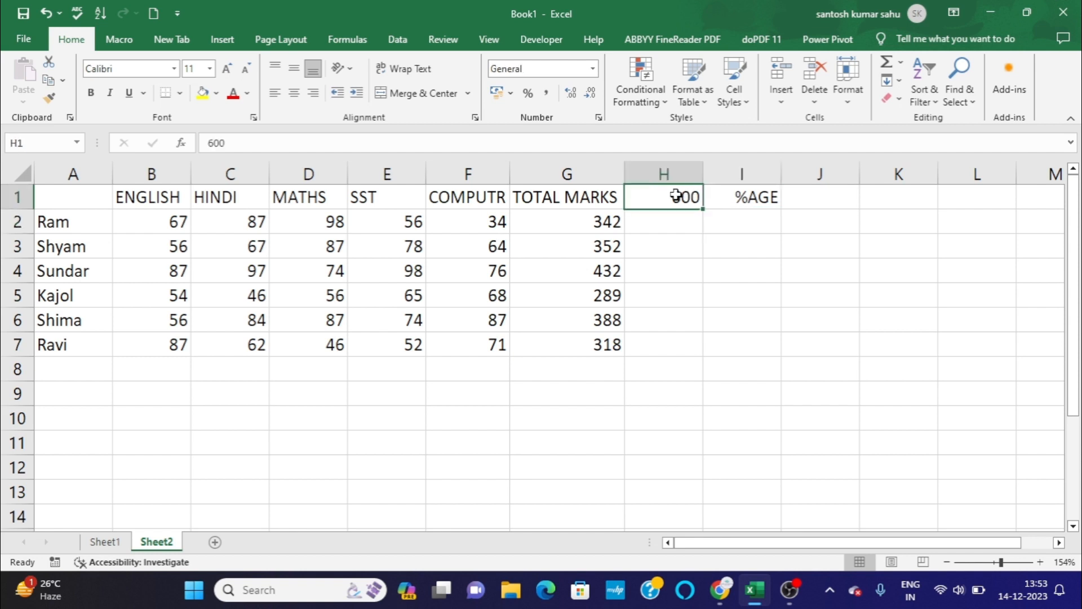
Enter =G2/$H$1 in I2 with an absolute reference to the constant, and copy the percentage formula down through I7.
click(744, 222)
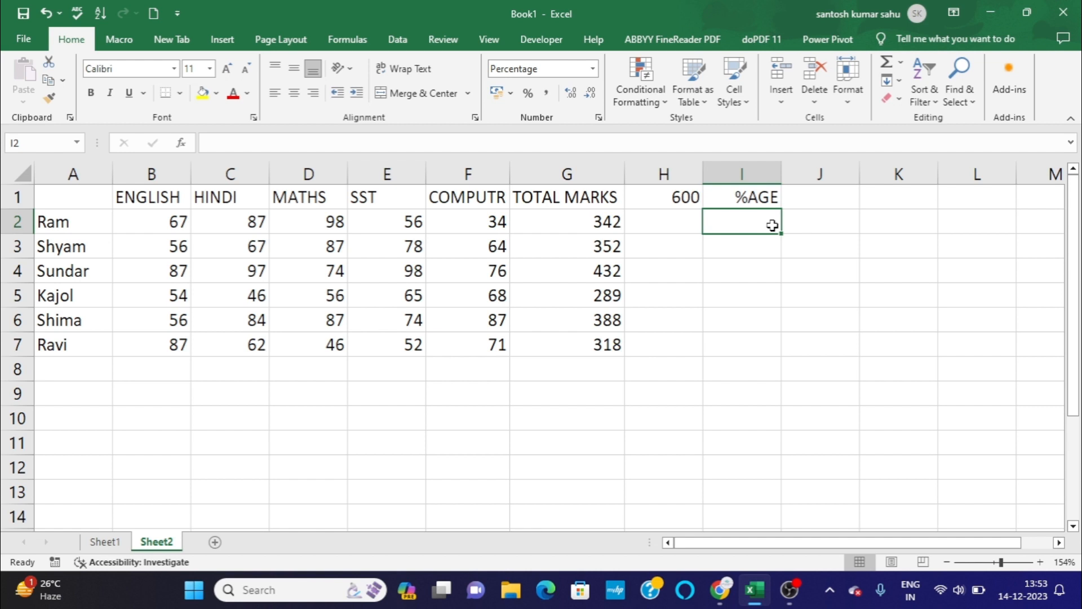
text(=)
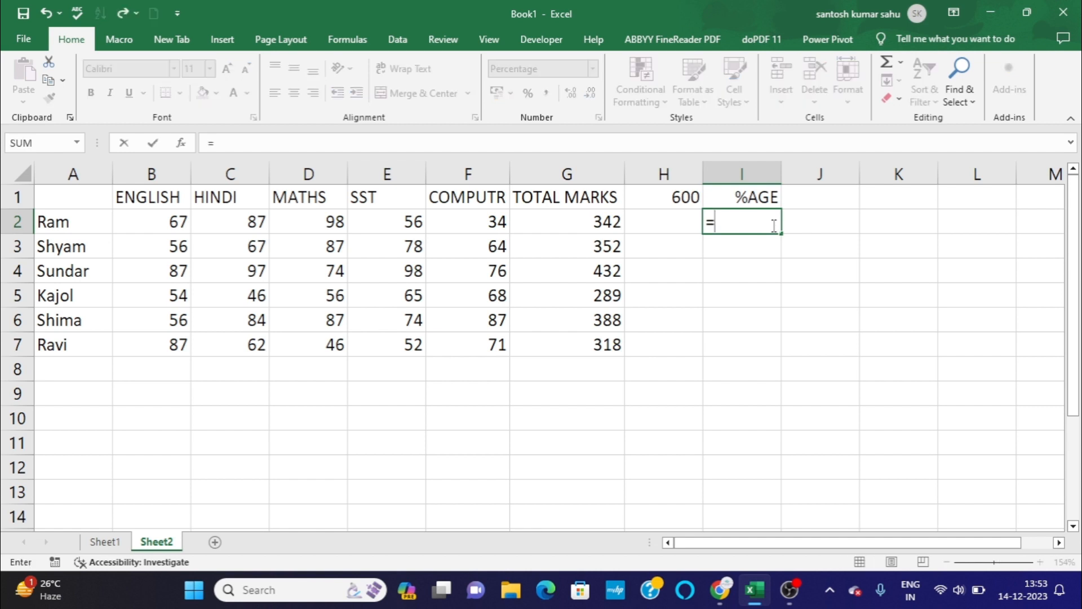
click(595, 226)
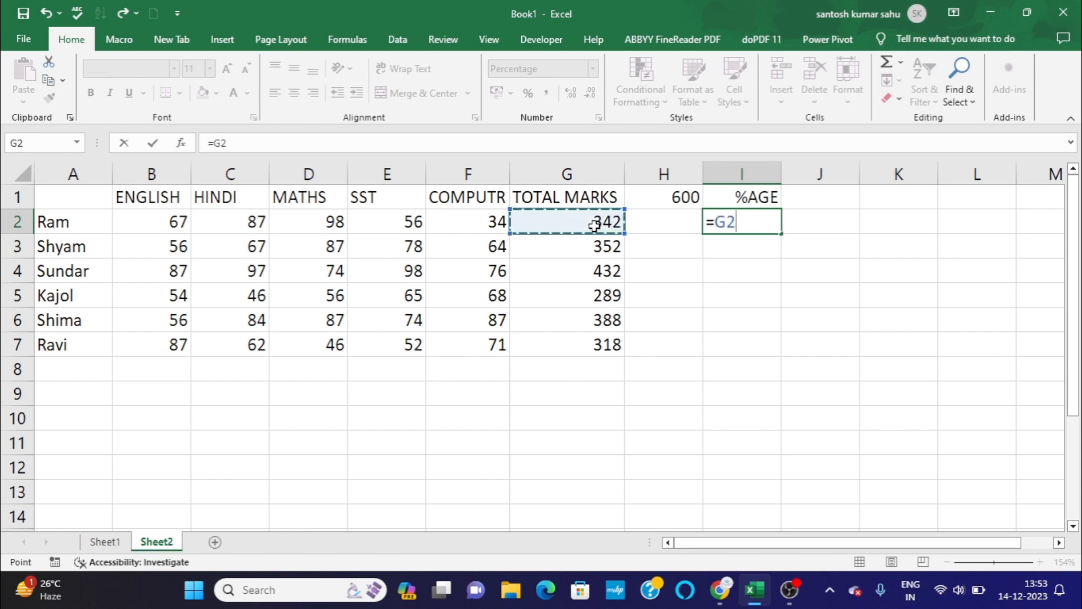
text(/)
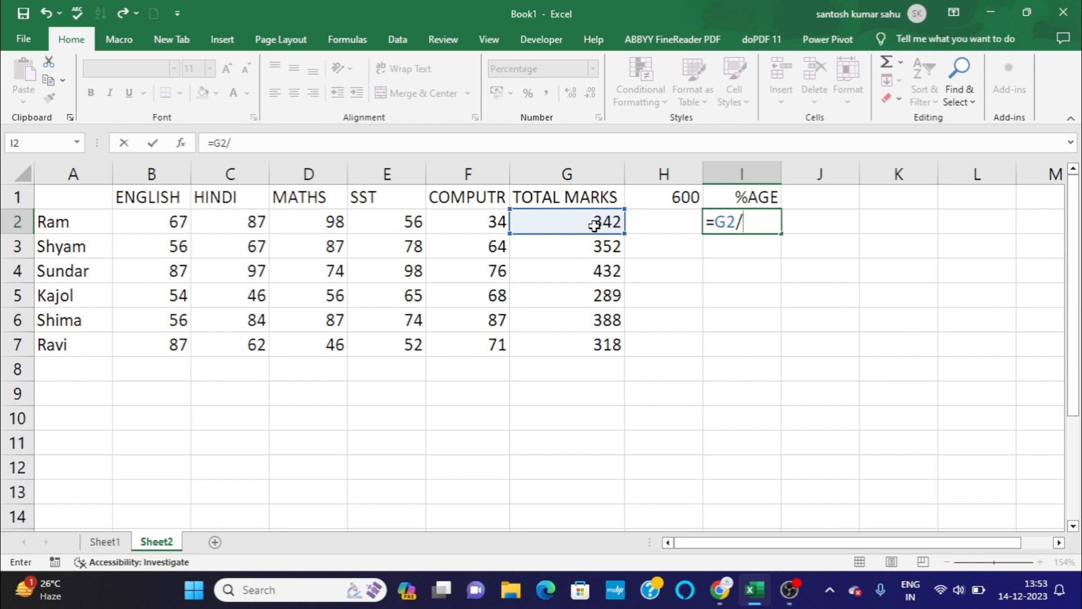
click(663, 200)
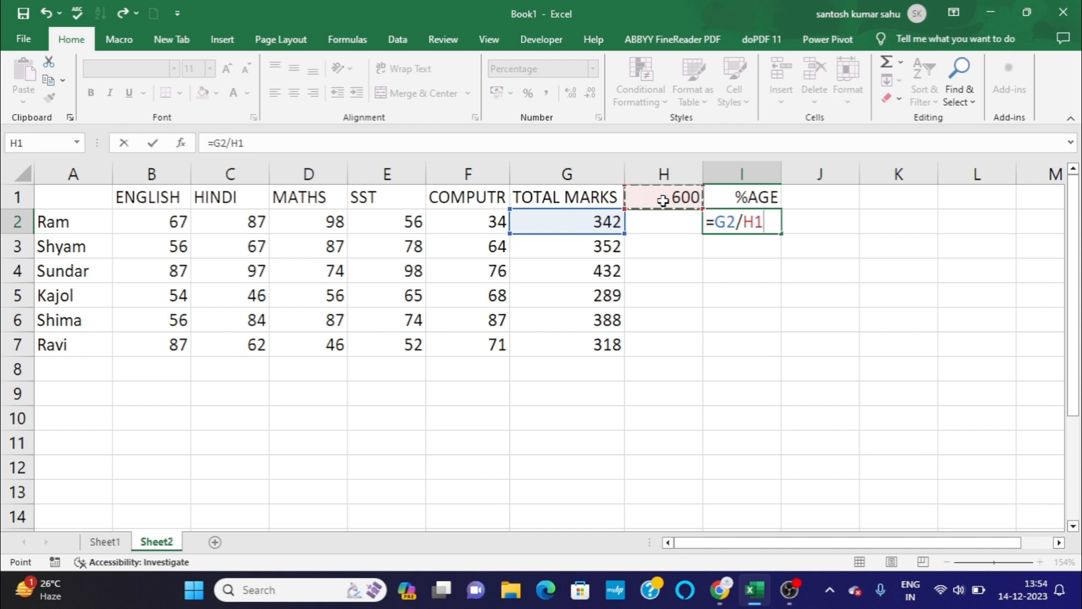
key(F4)
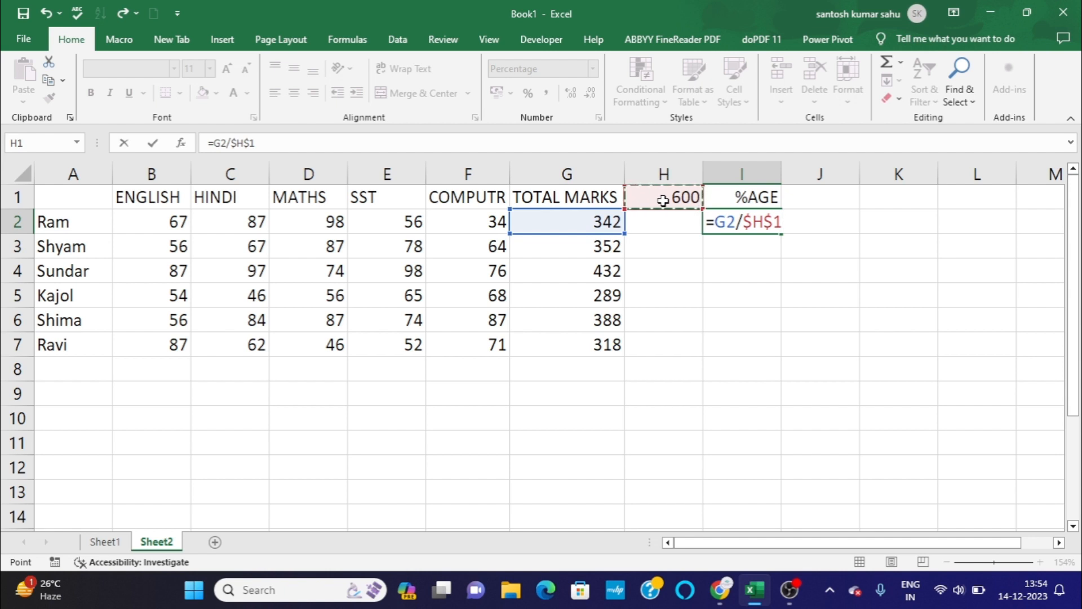
key(Return)
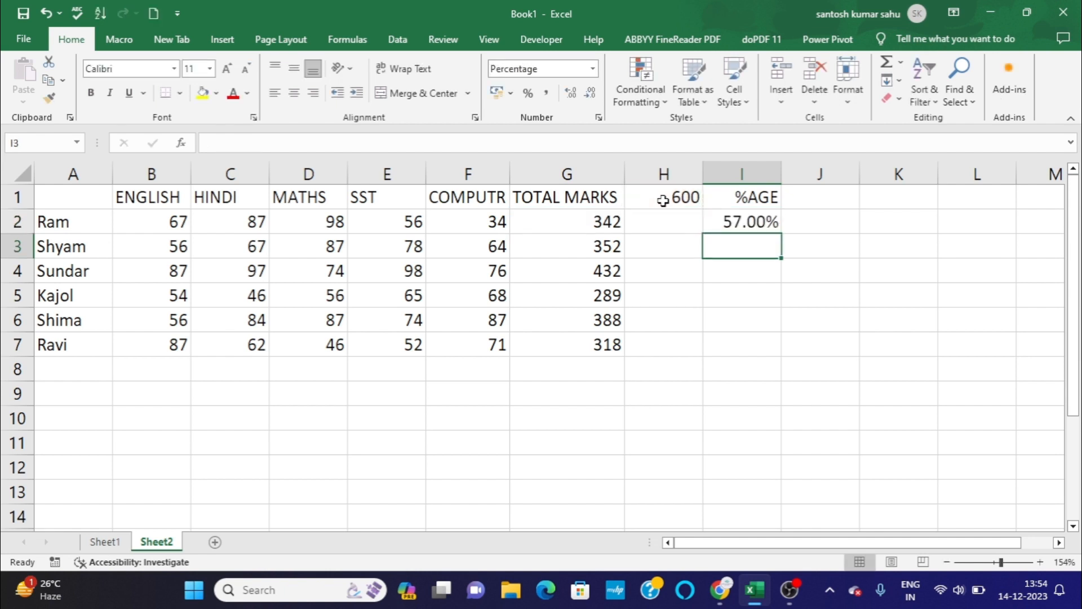
click(720, 220)
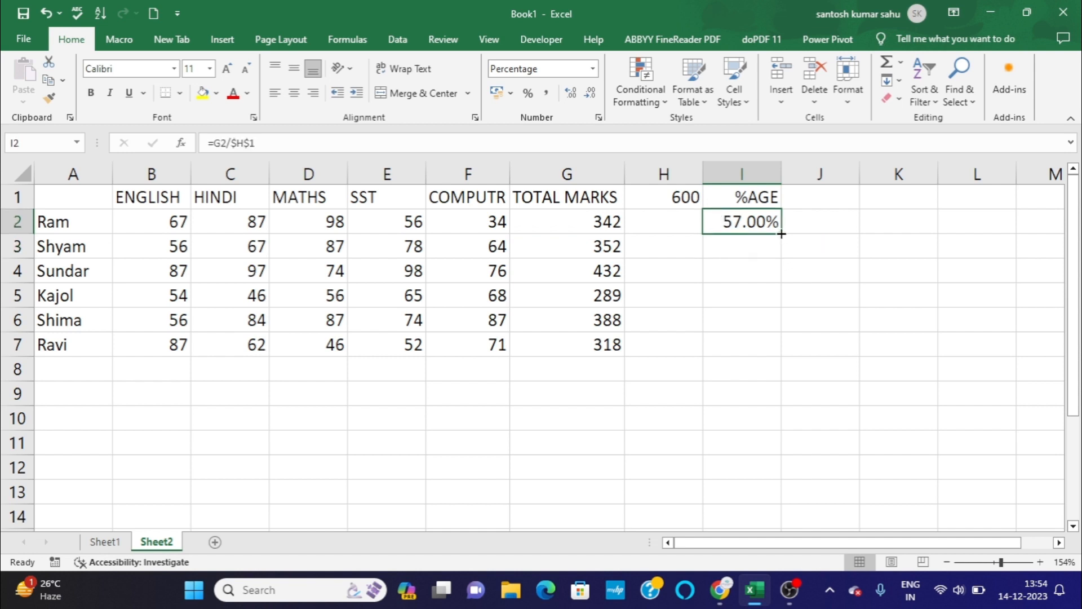
drag(781, 234, 780, 347)
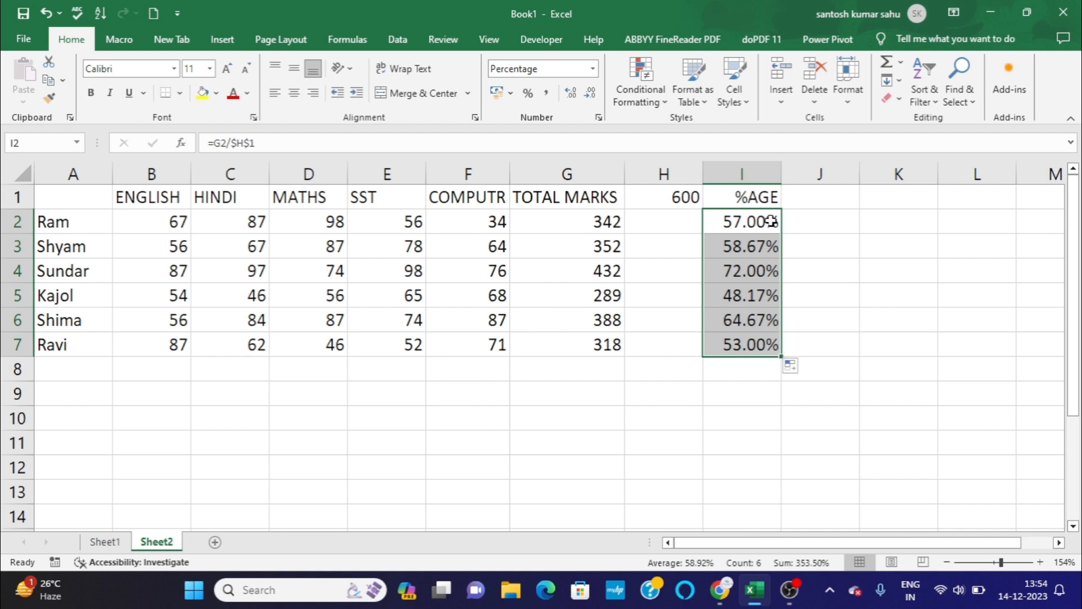
click(811, 229)
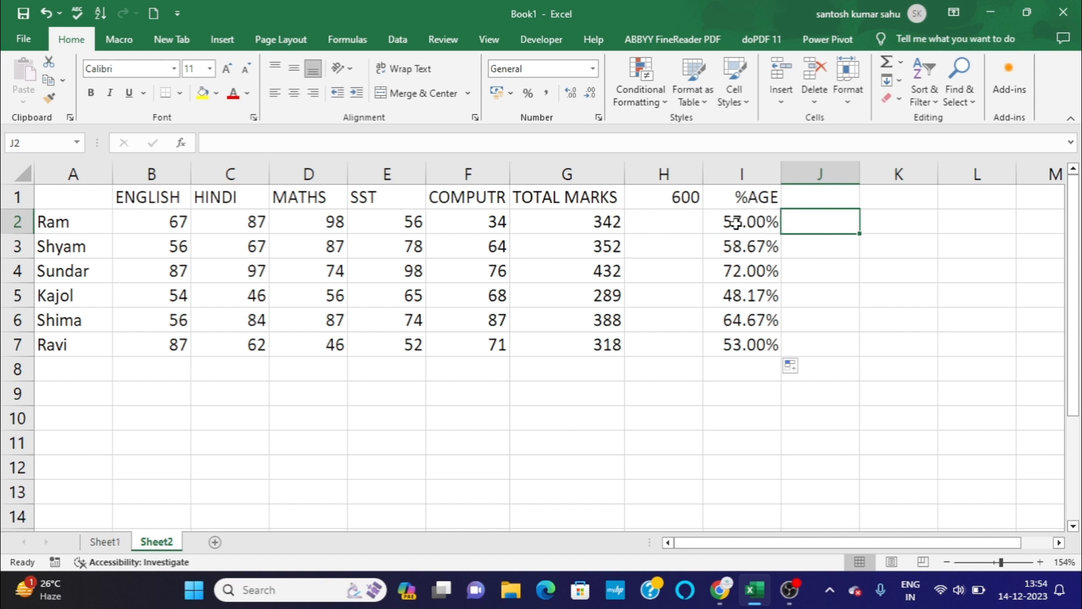
click(751, 378)
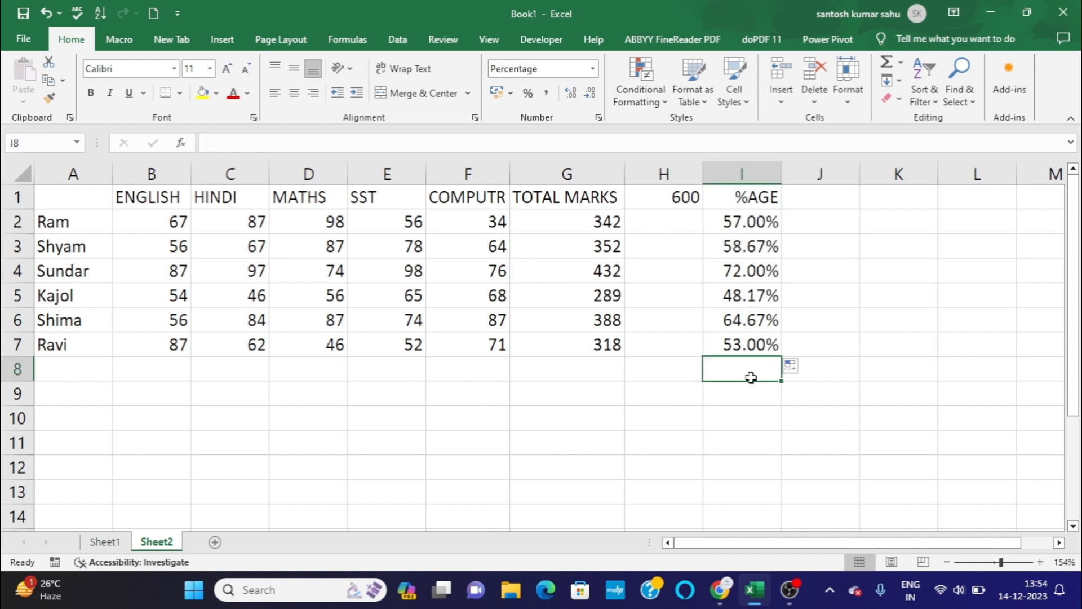
click(458, 397)
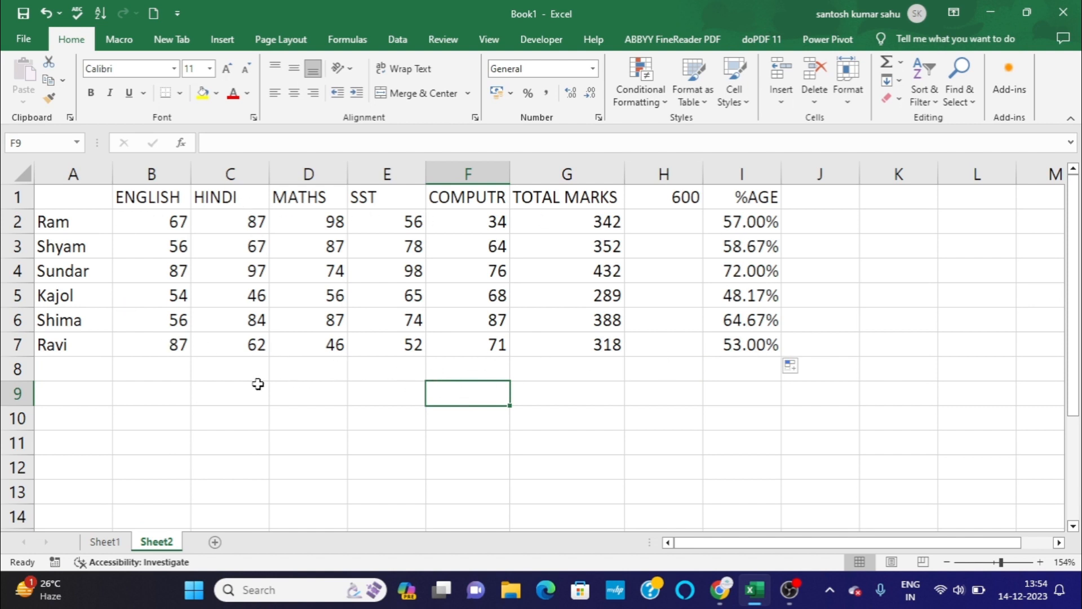
Review the absolute and relative reference definitions and their worked examples on Sheet1.
click(104, 542)
scroll(428, 385, down, 2)
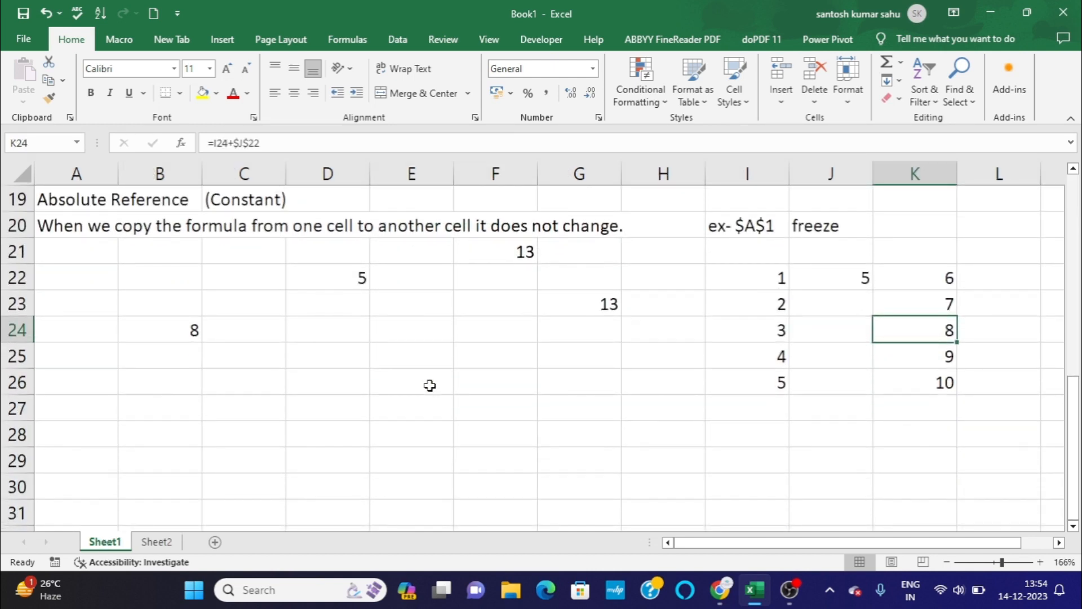
scroll(430, 385, up, 1)
scroll(429, 384, down, 1)
scroll(430, 385, up, 1)
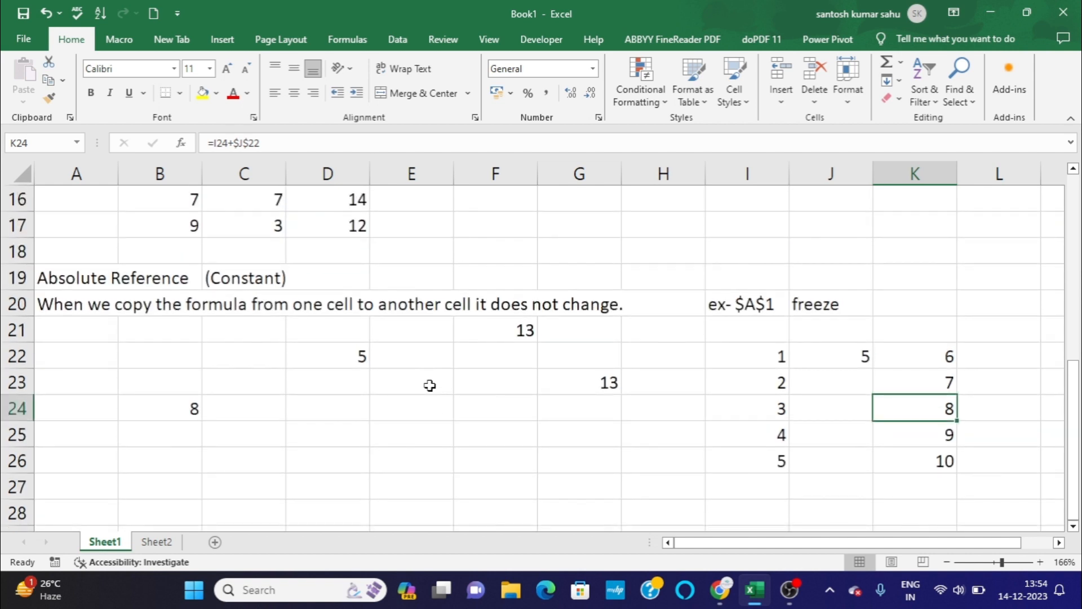
scroll(429, 385, up, 2)
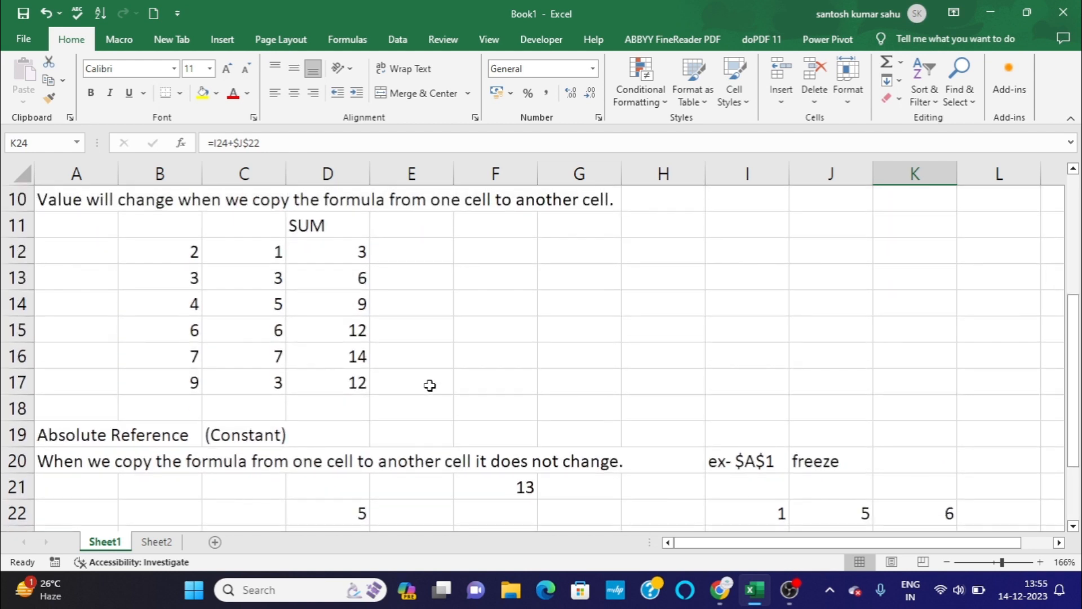
scroll(430, 385, down, 1)
scroll(430, 385, up, 1)
scroll(430, 385, up, 1)
scroll(430, 385, up, 1)
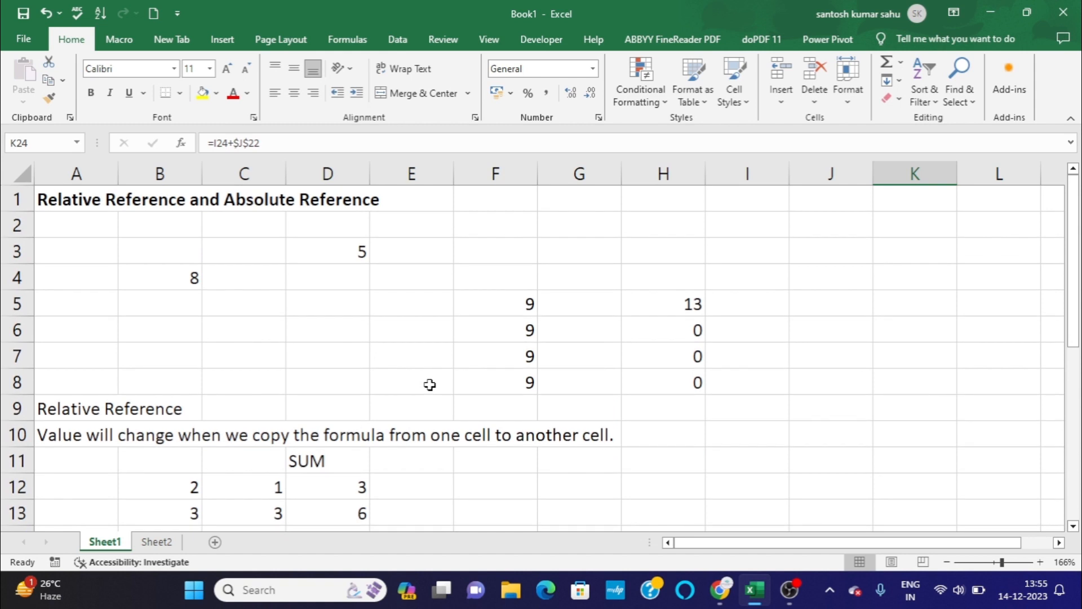
scroll(430, 384, down, 1)
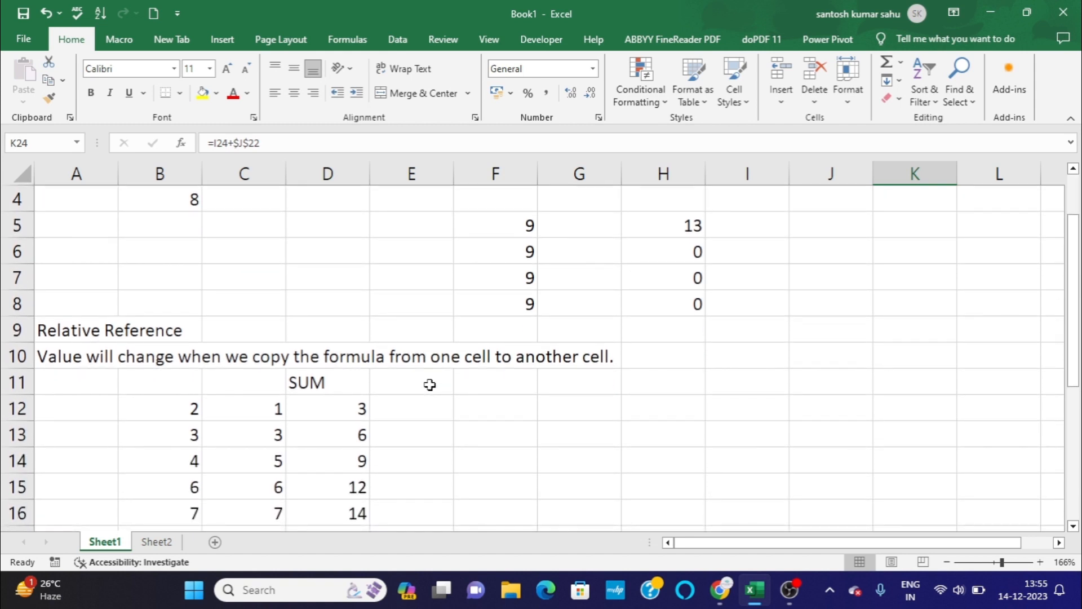